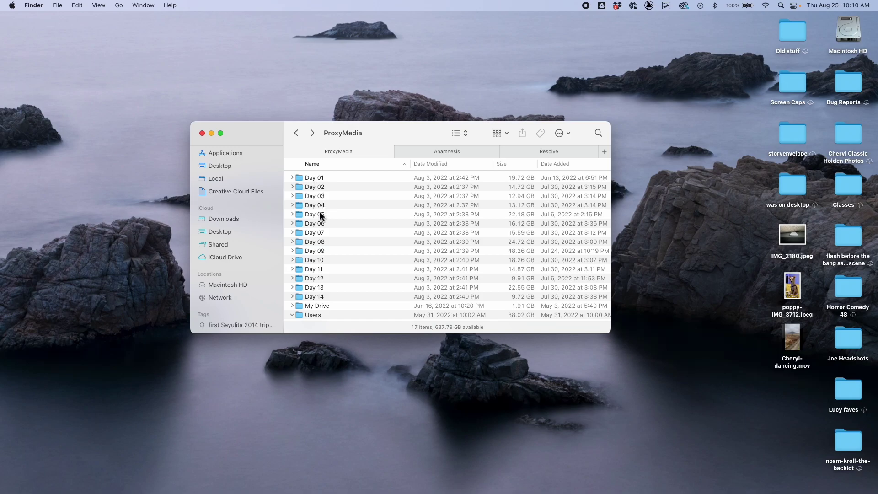
# - Examine the camera roll and Sound subfolders inside the Day 01 folder of ProxyMedia, then collapse the folder
pyautogui.click(292, 178)
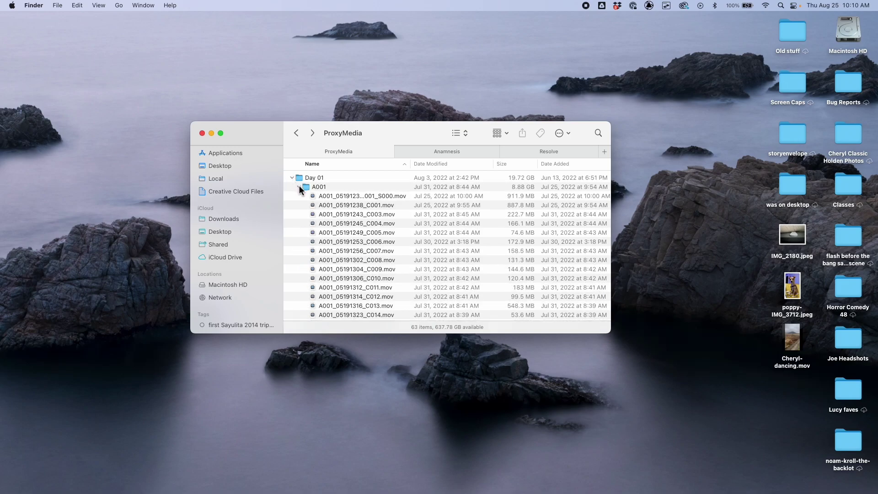
pyautogui.click(299, 186)
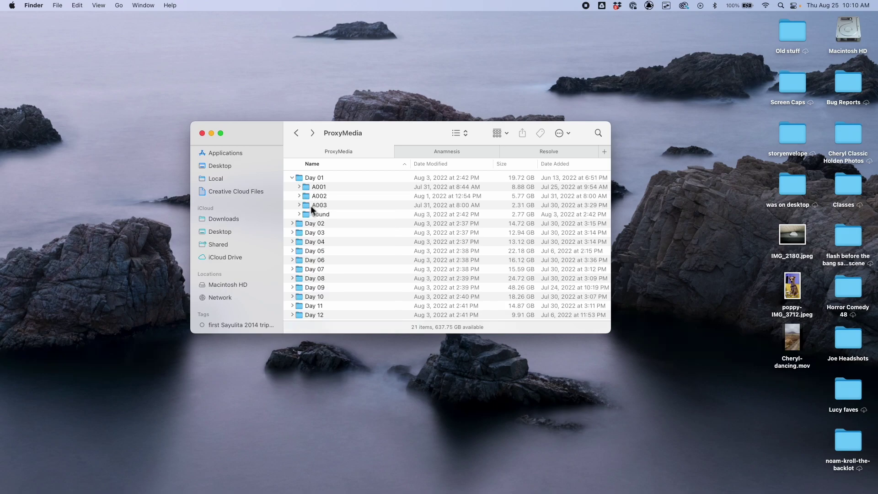
pyautogui.click(299, 214)
pyautogui.click(298, 214)
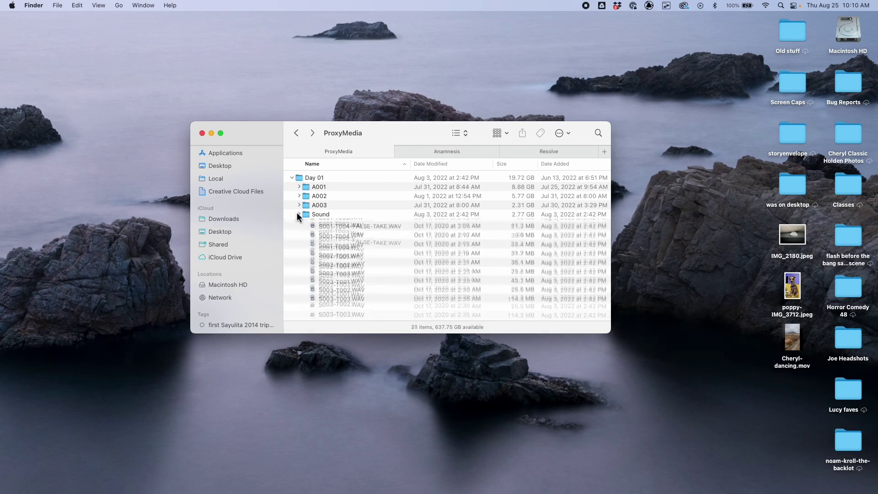
pyautogui.click(300, 187)
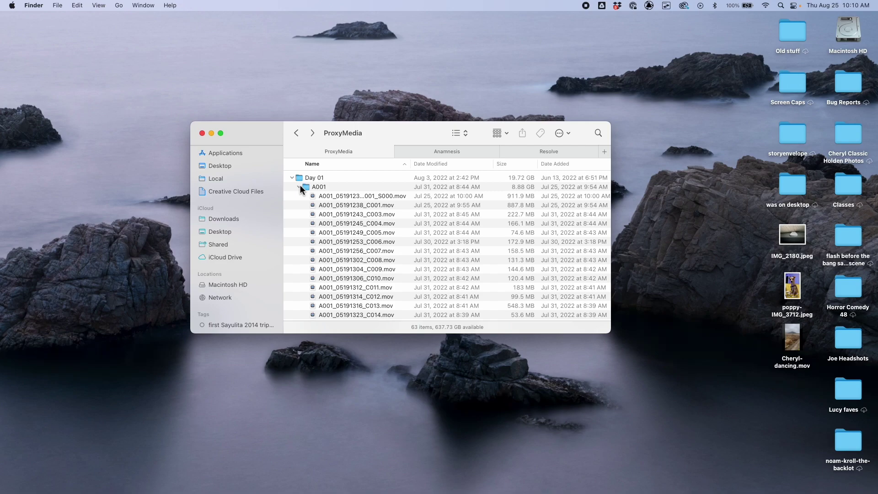
pyautogui.click(300, 184)
pyautogui.click(293, 177)
pyautogui.click(293, 177)
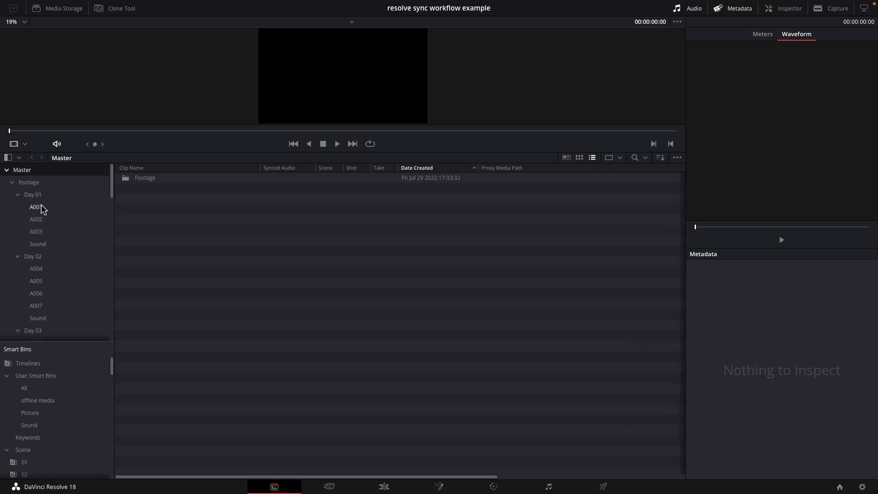
# - In DaVinci Resolve, collapse the Footage bin and display the contents of the Picture smart bin
pyautogui.click(12, 182)
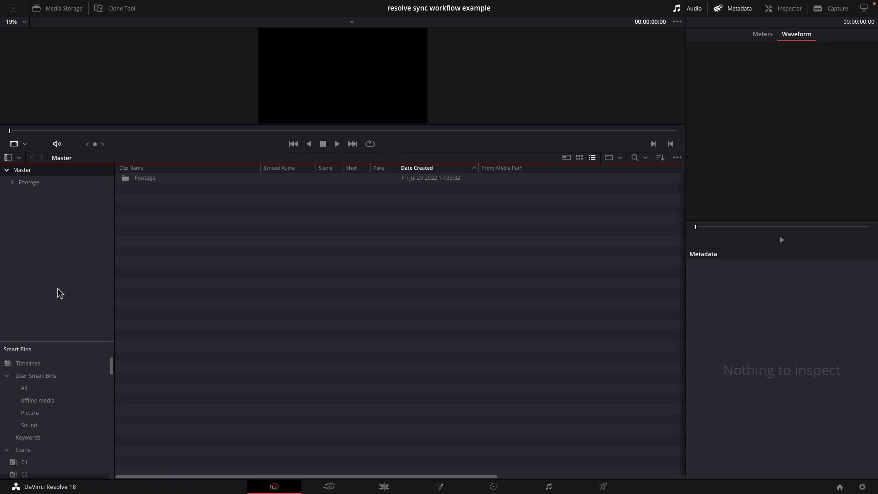
pyautogui.click(41, 419)
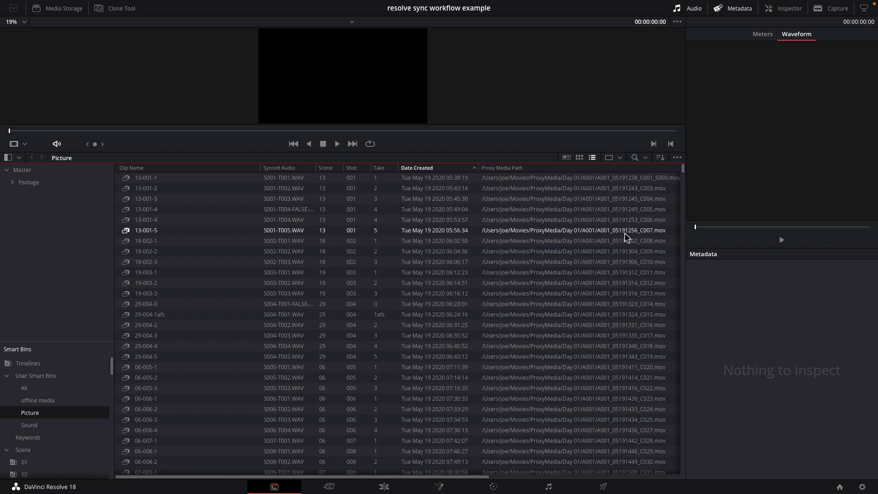
# - Inspect the variables in the name of clip 13-001-1 and its Shot, Scene and Take metadata
pyautogui.click(144, 180)
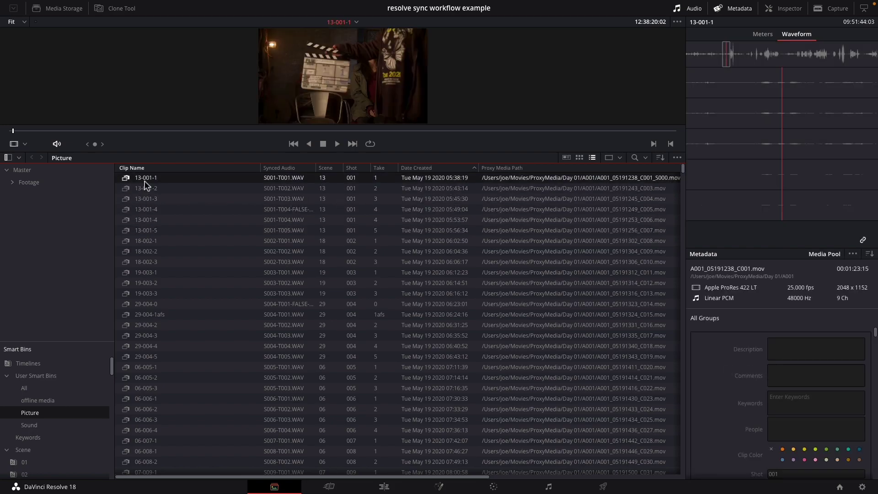
pyautogui.click(145, 181)
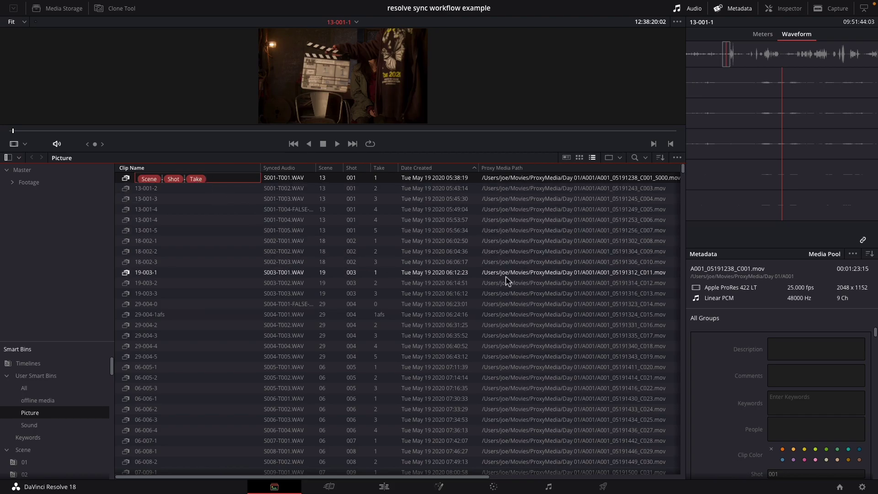
pyautogui.click(734, 384)
pyautogui.scroll(-4, 735, 381)
pyautogui.scroll(3, 735, 382)
pyautogui.scroll(-2, 734, 382)
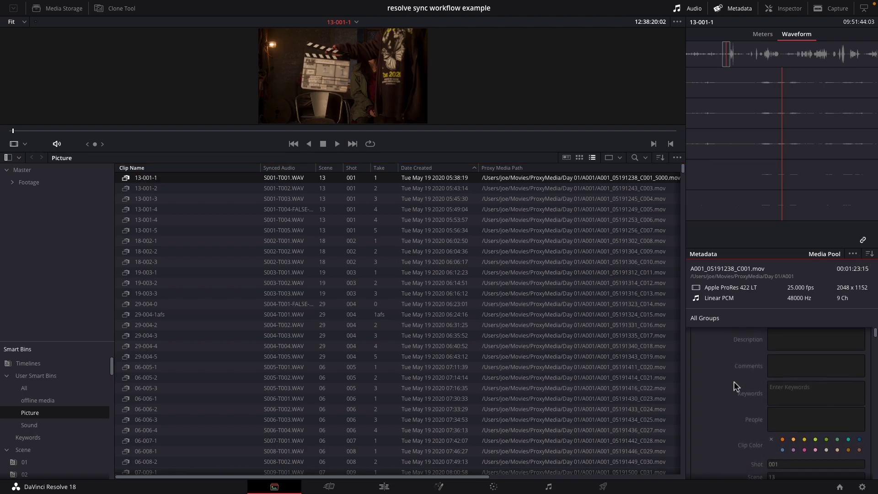
pyautogui.scroll(-2, 734, 385)
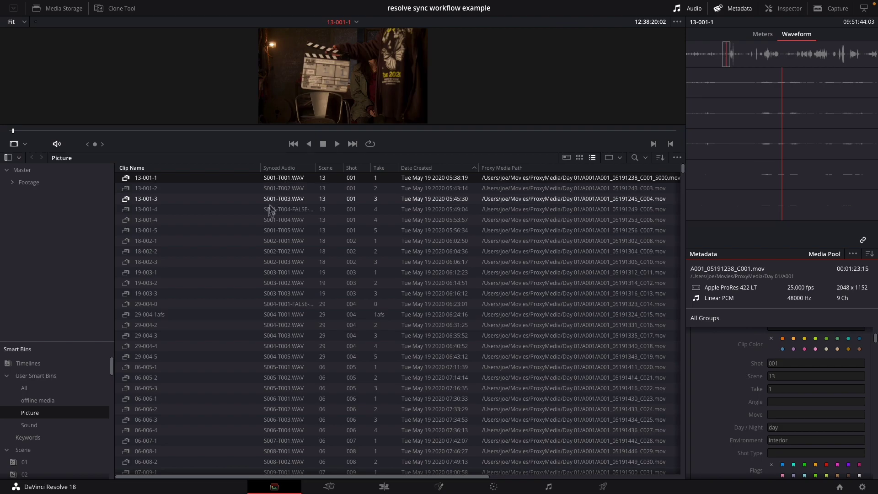
# - Review the matching rules of the Picture smart bin and close them without changes
pyautogui.click(73, 425)
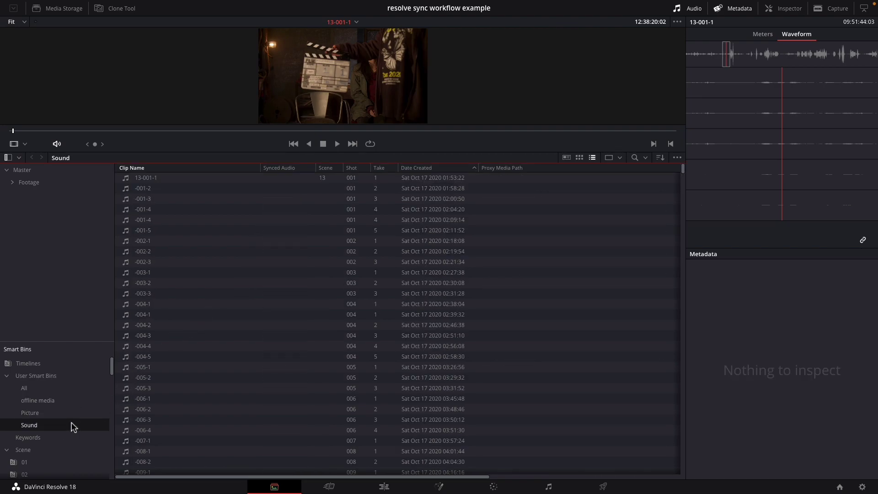
pyautogui.click(64, 412)
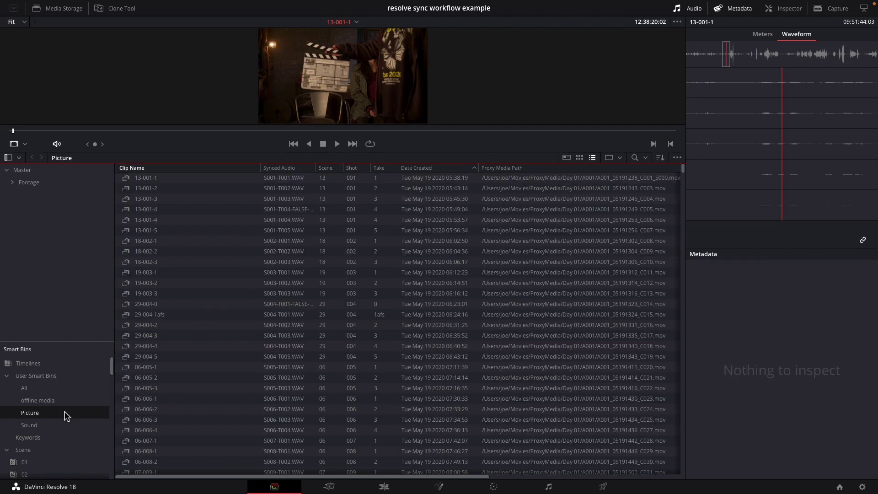
pyautogui.rightClick(29, 413)
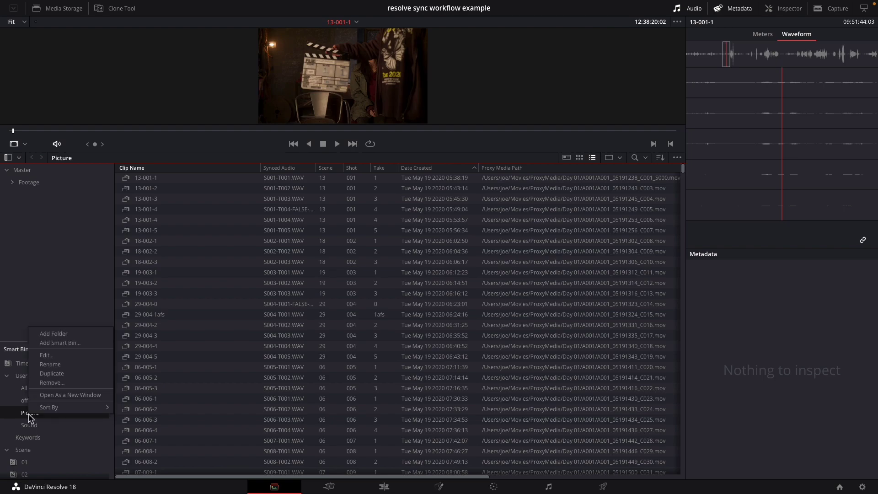
pyautogui.click(32, 417)
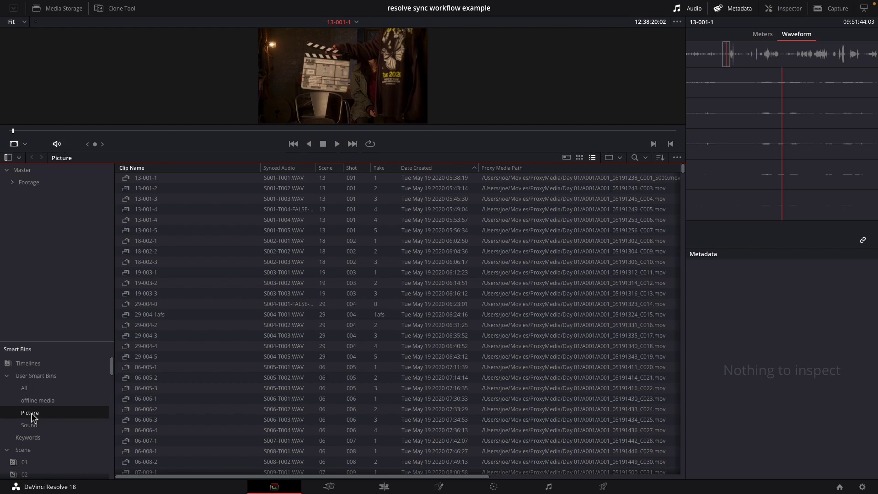
pyautogui.rightClick(33, 418)
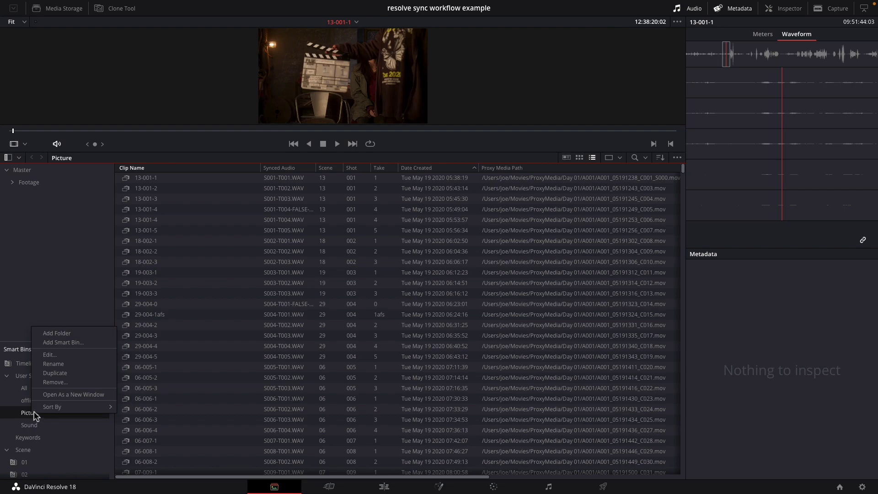
pyautogui.click(66, 356)
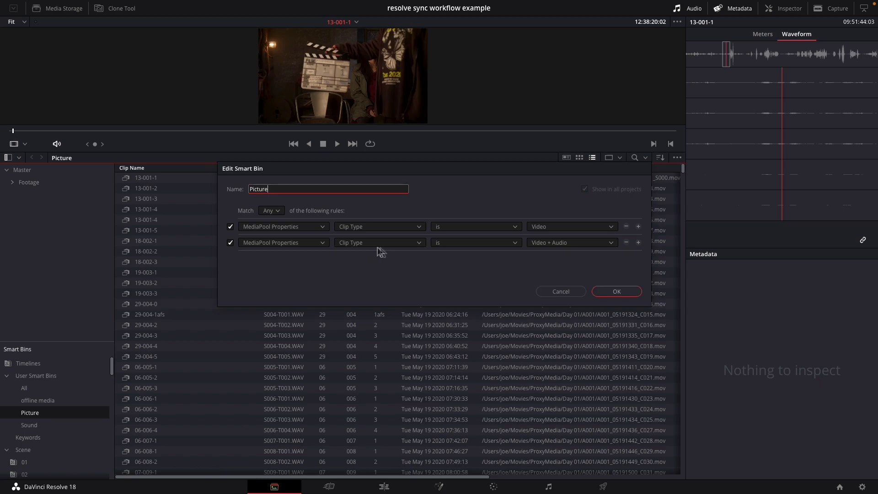
pyautogui.click(557, 292)
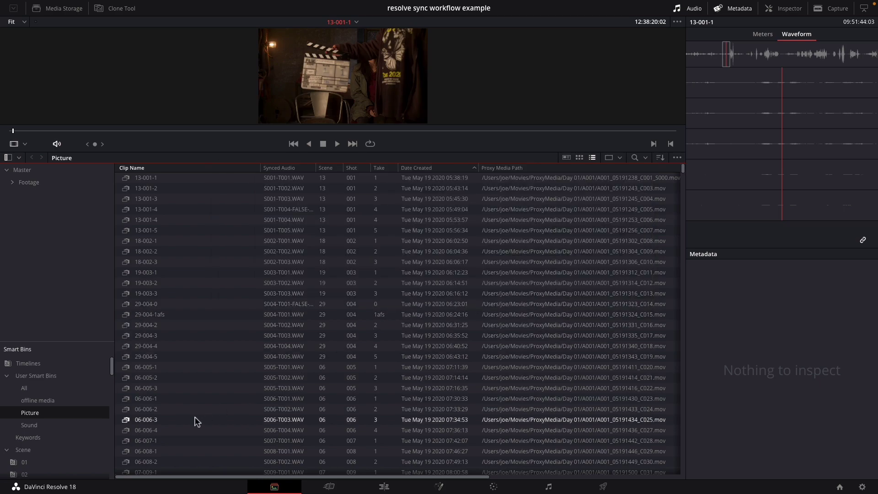
# - Review the matching rule of the Sound smart bin and close it without changes
pyautogui.click(57, 425)
pyautogui.rightClick(33, 425)
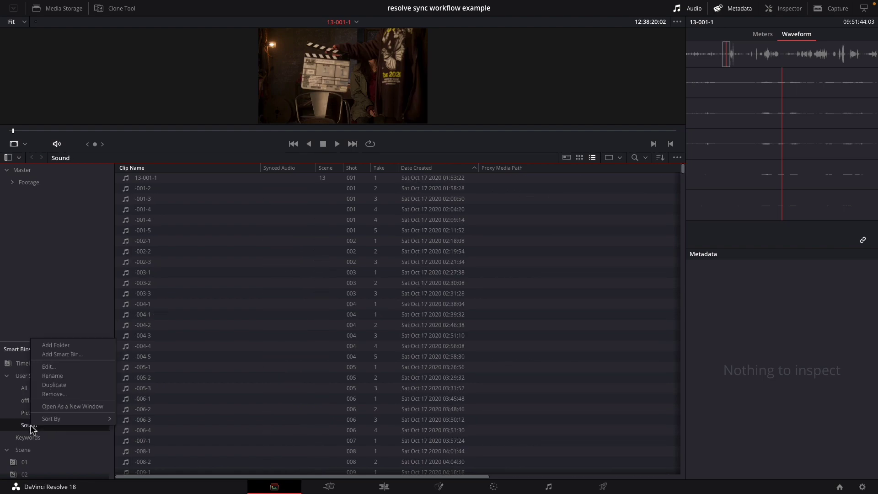
pyautogui.click(51, 368)
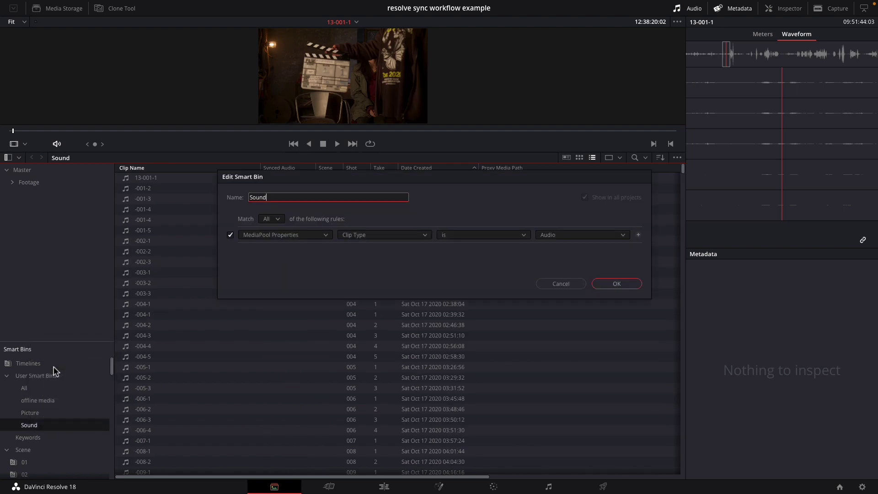
pyautogui.click(574, 284)
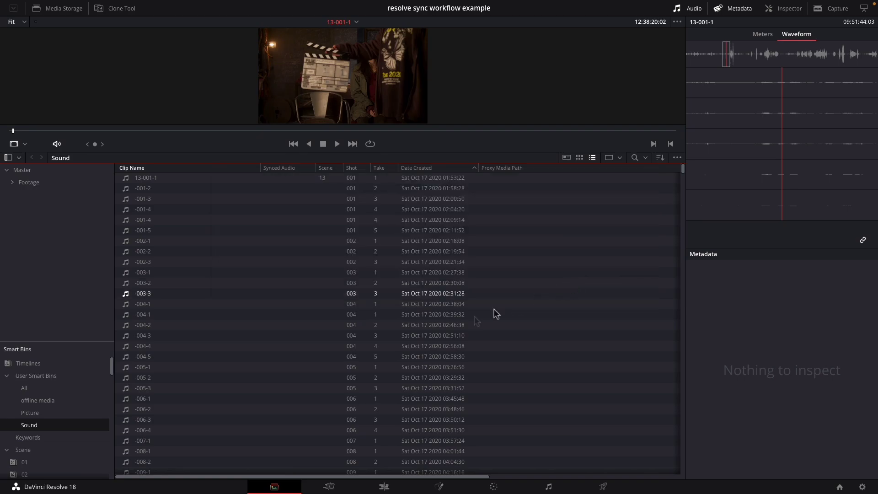
# - Review the matching rule of the offline media smart bin and close it without changes
pyautogui.click(46, 401)
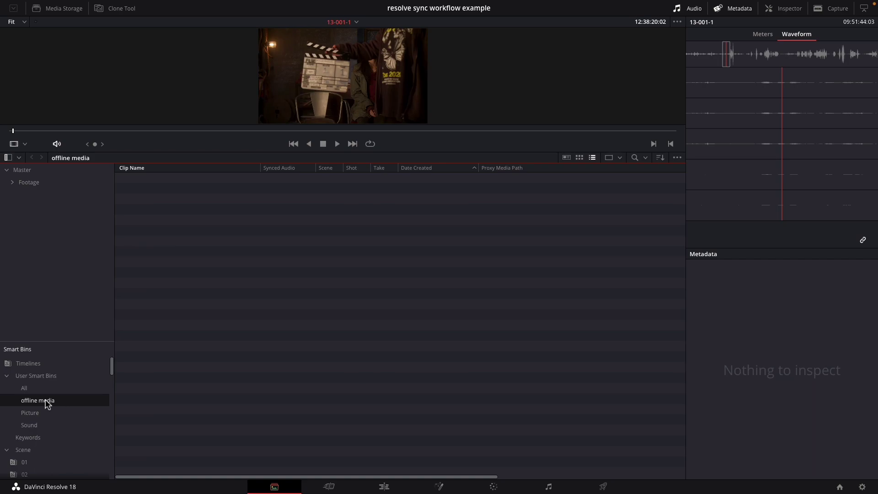
pyautogui.rightClick(46, 401)
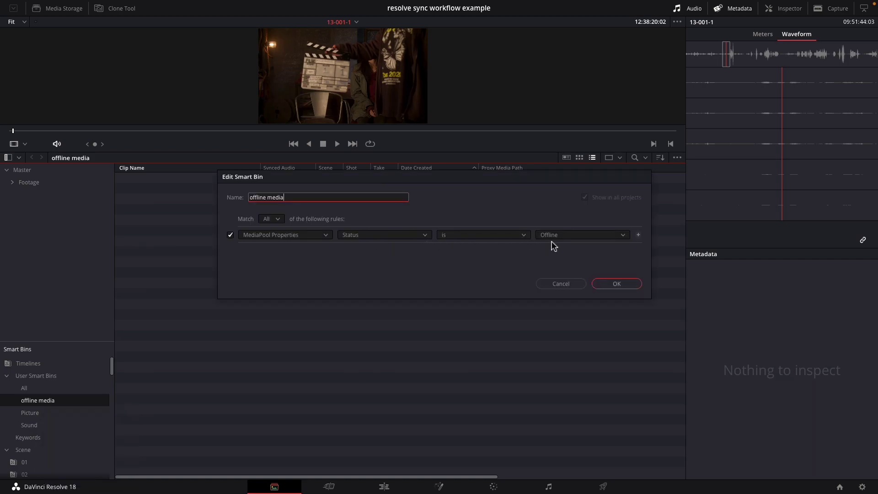
pyautogui.click(559, 281)
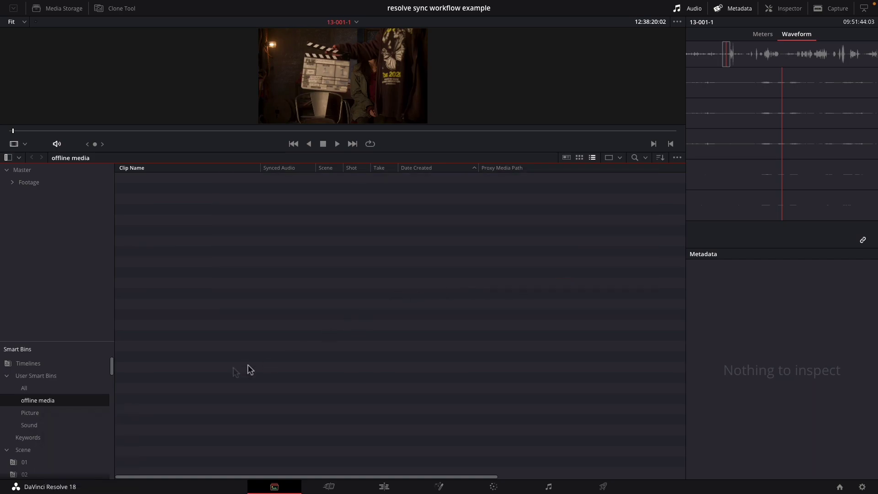
# - Review the matching rules of the All smart bin and close them without changes
pyautogui.click(75, 388)
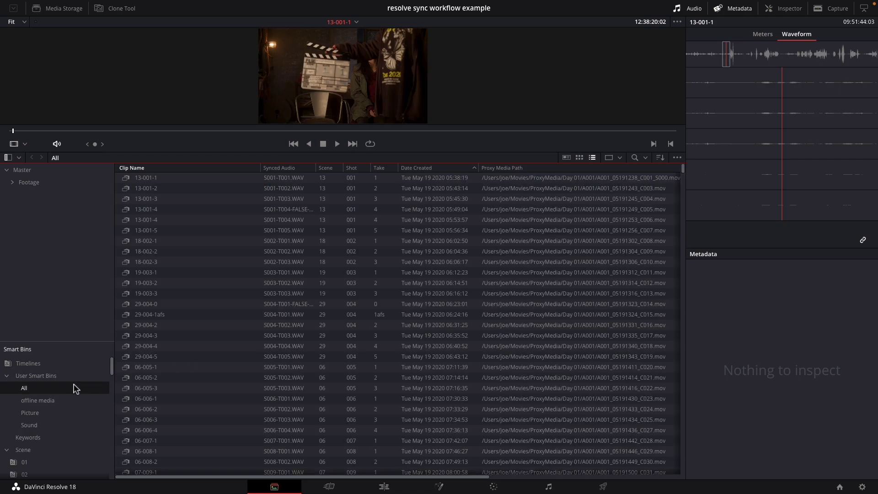
pyautogui.rightClick(53, 392)
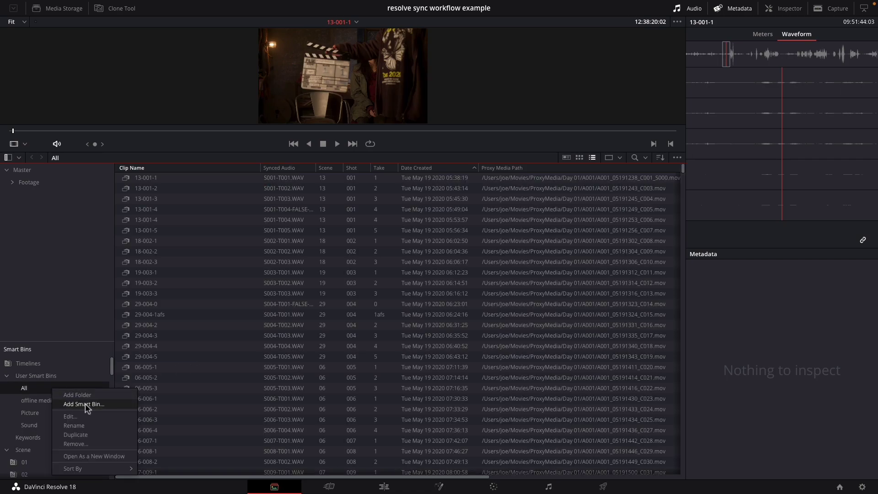
pyautogui.click(70, 417)
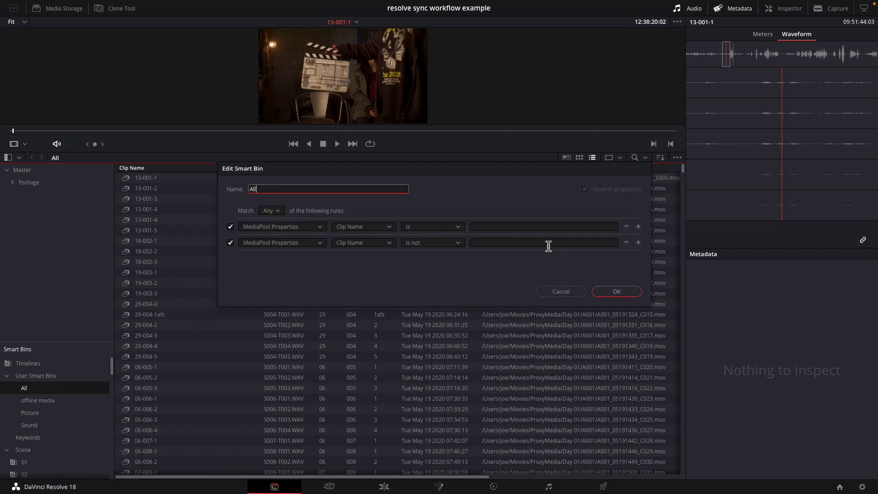
pyautogui.click(561, 292)
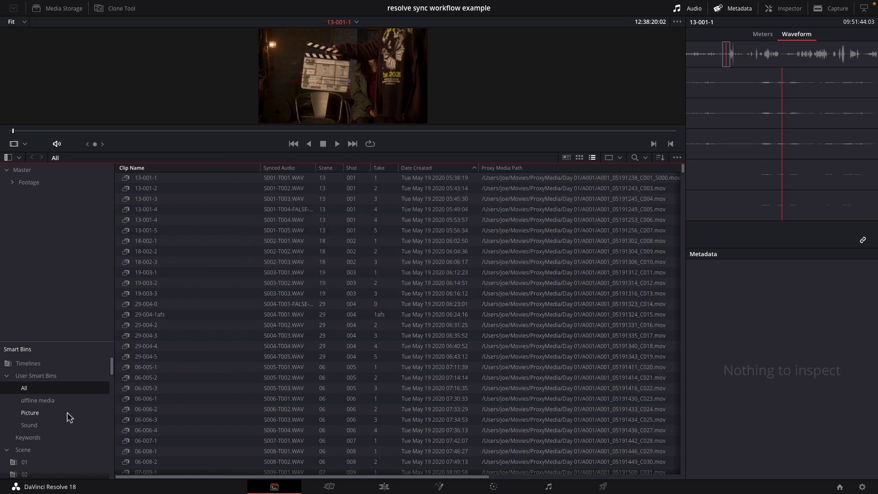
# - Compare the names and metadata of clips 13-001-1 and S028-T001.WAV in the Sound smart bin
pyautogui.click(65, 427)
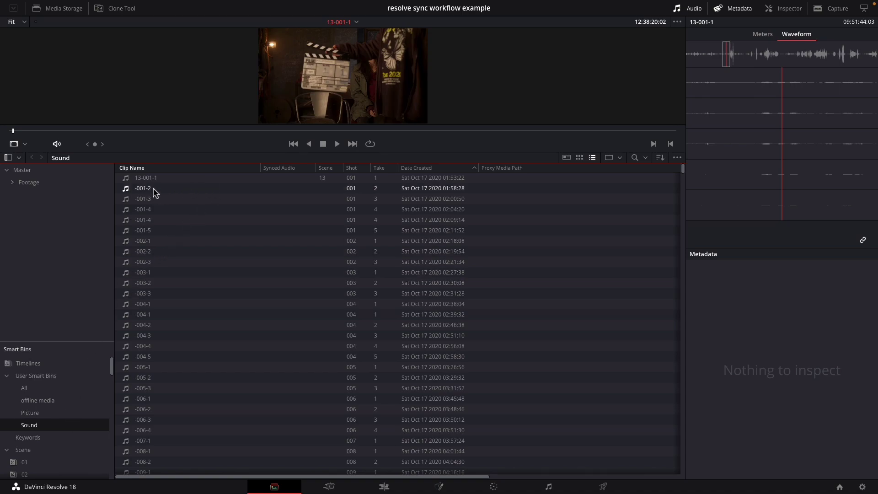
pyautogui.click(164, 178)
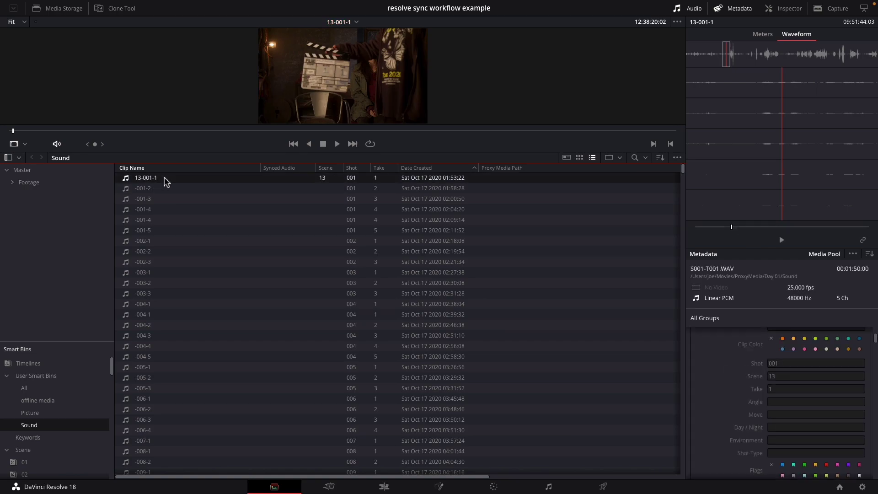
pyautogui.scroll(-20, 182, 269)
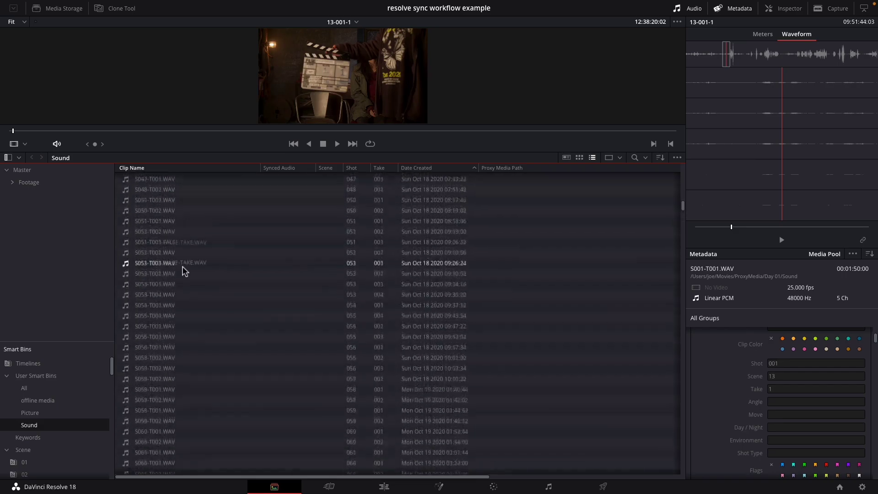
pyautogui.scroll(10, 182, 269)
pyautogui.click(160, 326)
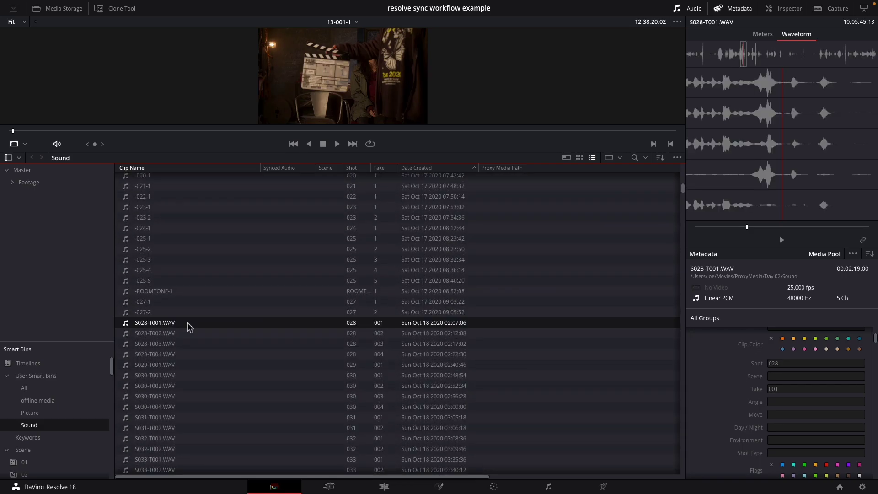
pyautogui.click(160, 323)
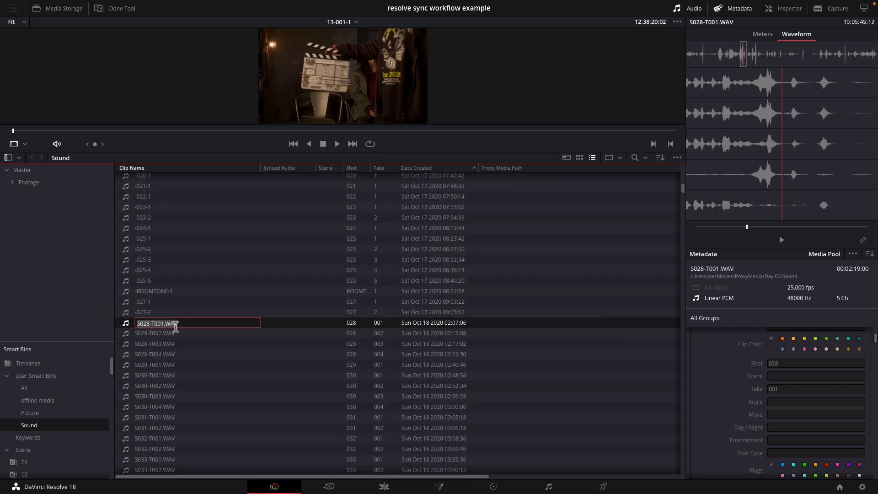
pyautogui.click(189, 337)
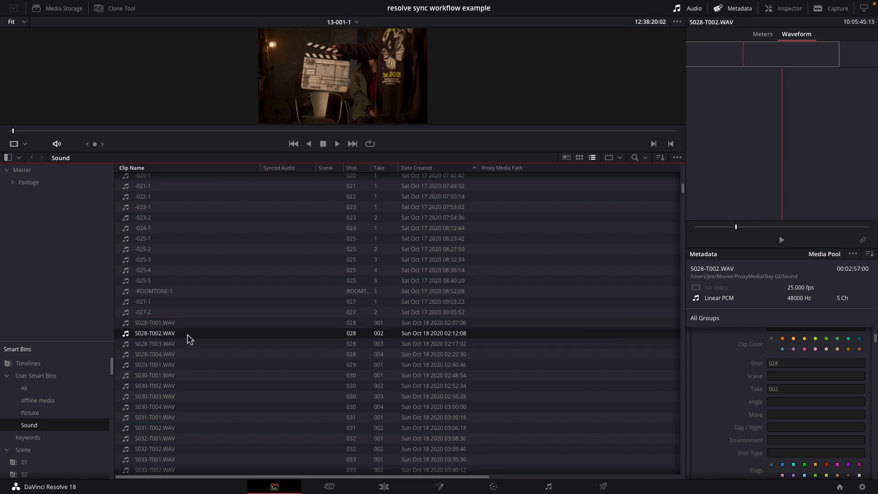
# - Select all clips in the Sound smart bin and clear the Scene, Shot and Take pattern from their Clip Name attribute
pyautogui.press('super+a')
pyautogui.rightClick(172, 324)
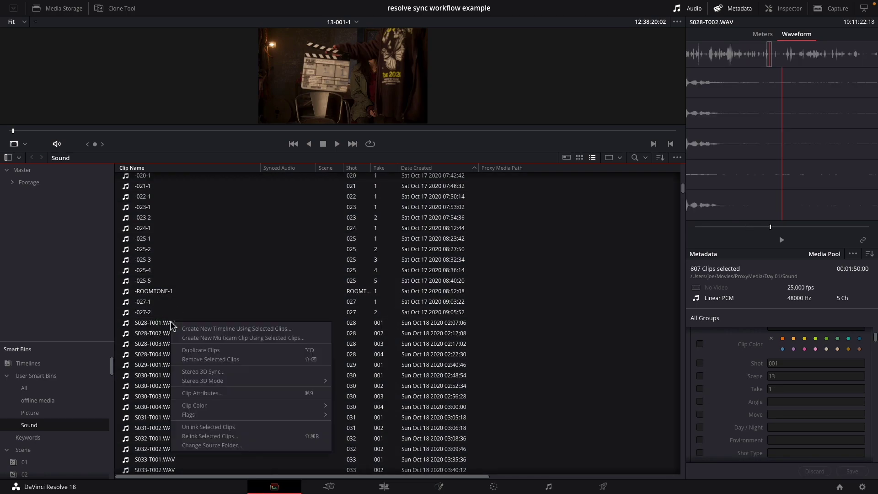
pyautogui.click(217, 394)
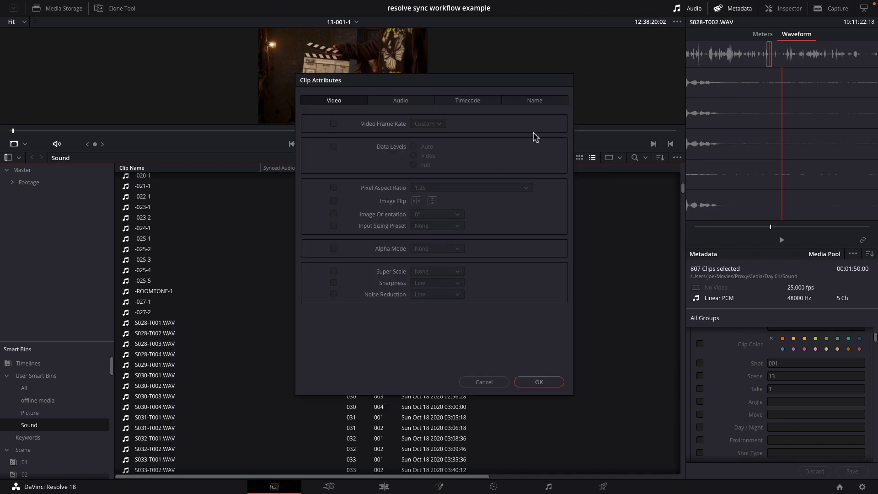
pyautogui.click(536, 103)
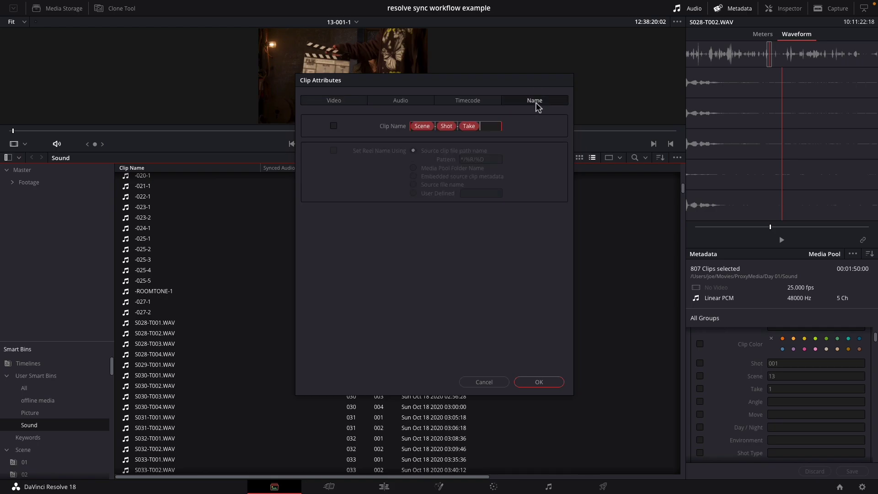
pyautogui.click(494, 131)
pyautogui.press('BackSpace')
pyautogui.press('BackSpace')
pyautogui.press('BackSpace')
pyautogui.press('BackSpace')
pyautogui.press('BackSpace')
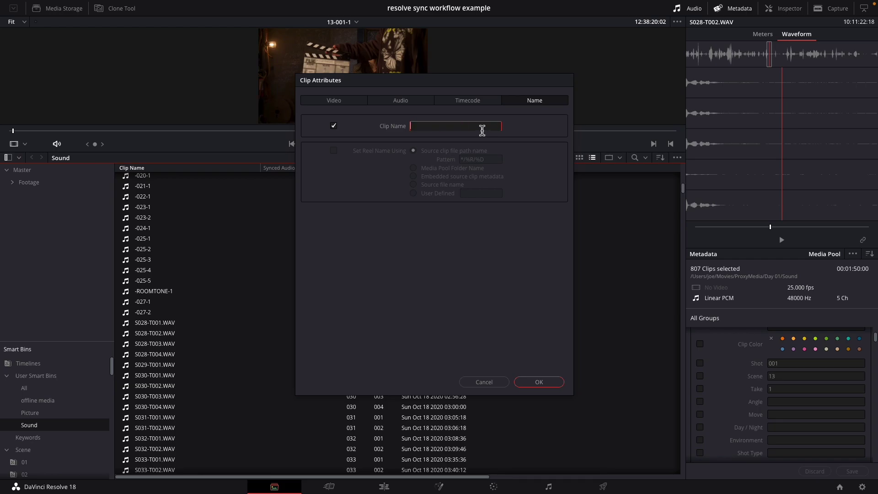
# - Set the Clip Name attribute to the File Name metadata variable and apply it to all selected sound clips
pyautogui.write('%')
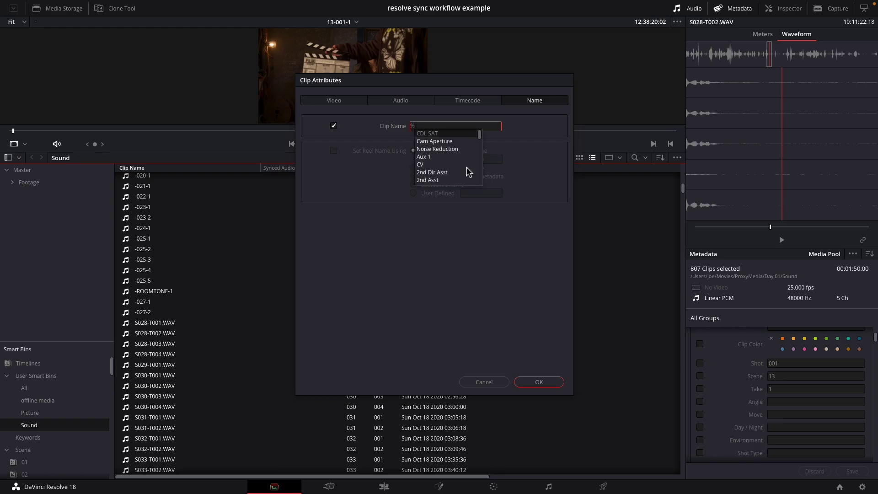
pyautogui.write('fi')
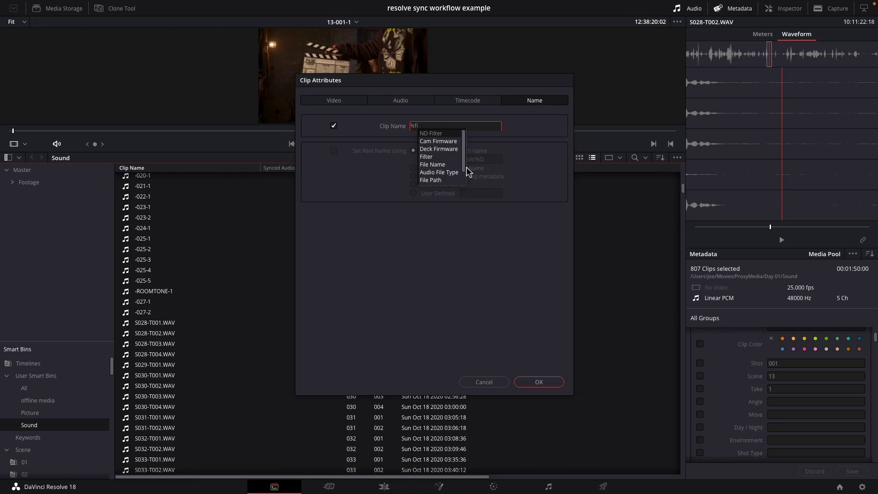
pyautogui.click(440, 164)
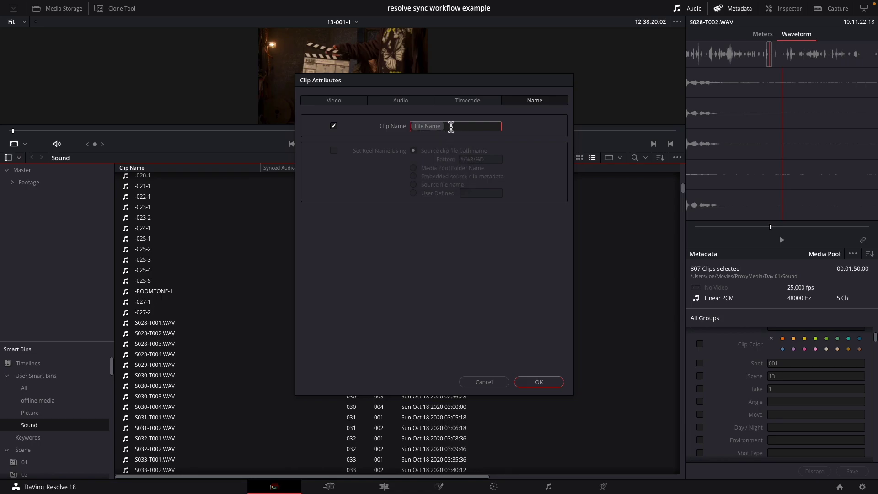
pyautogui.click(540, 383)
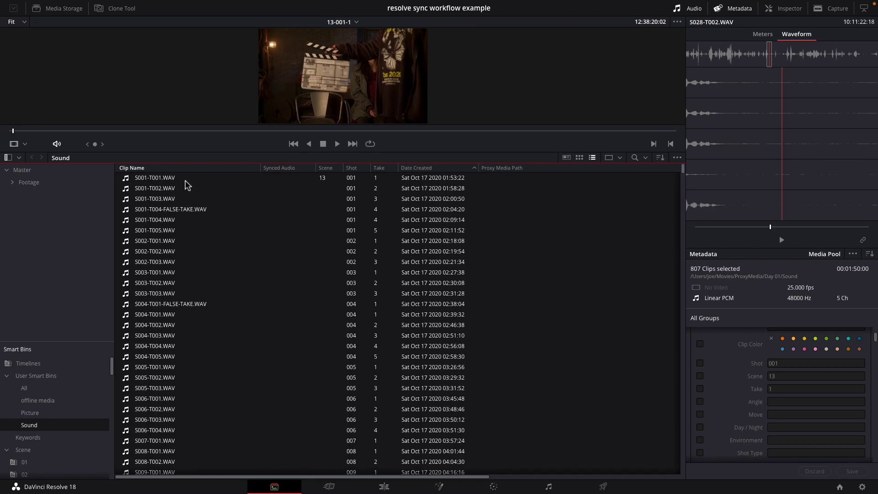
# - Review the clip attributes of 13-001-1 in the Picture smart bin, including its linked audio channels, and close them without changes
pyautogui.click(56, 414)
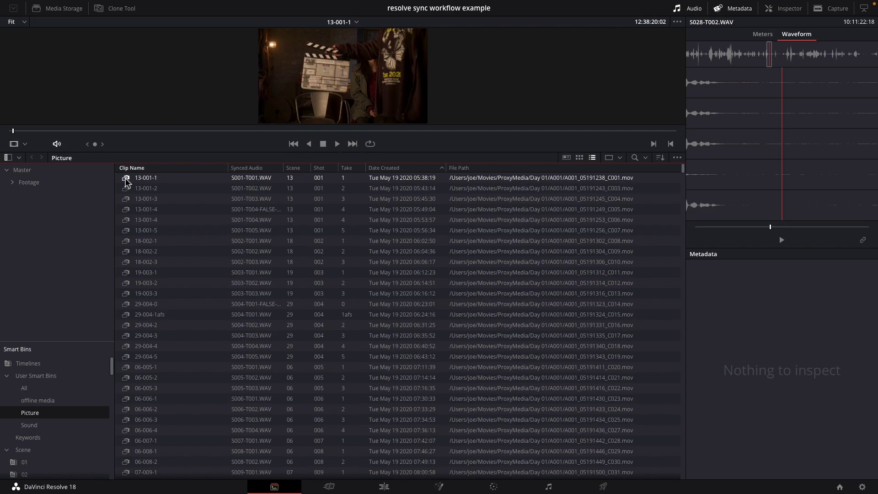
pyautogui.click(126, 180)
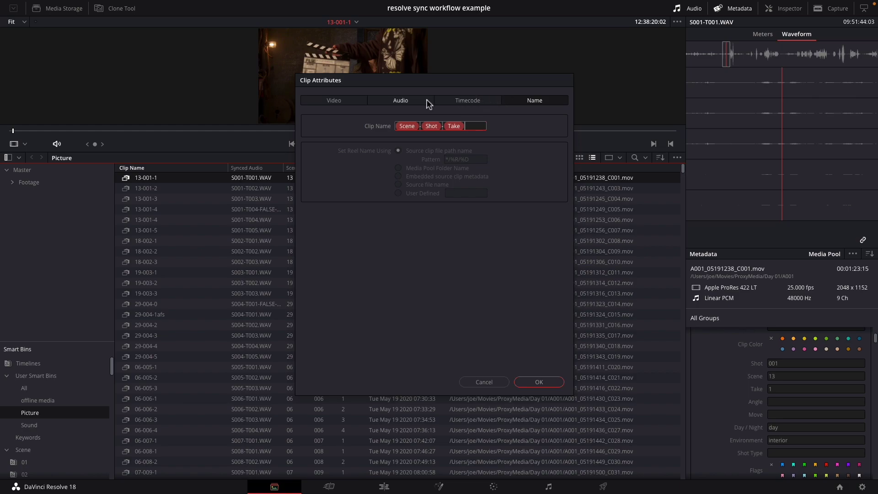
pyautogui.click(414, 102)
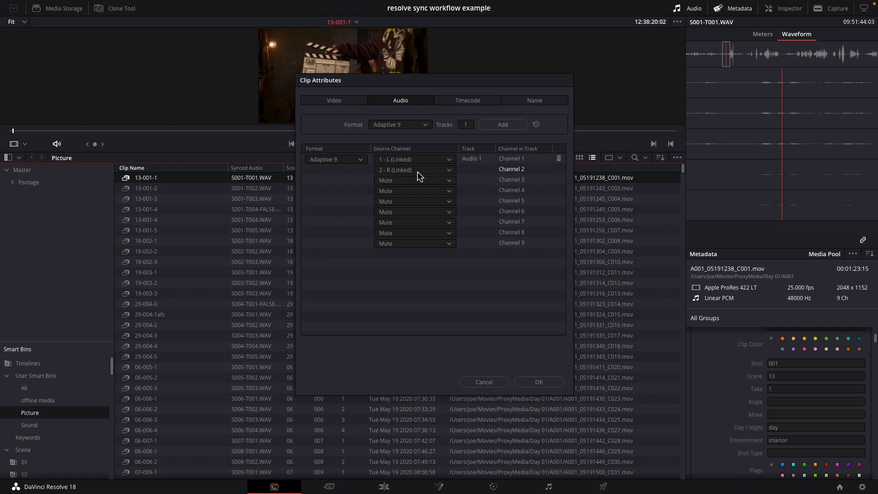
pyautogui.click(451, 182)
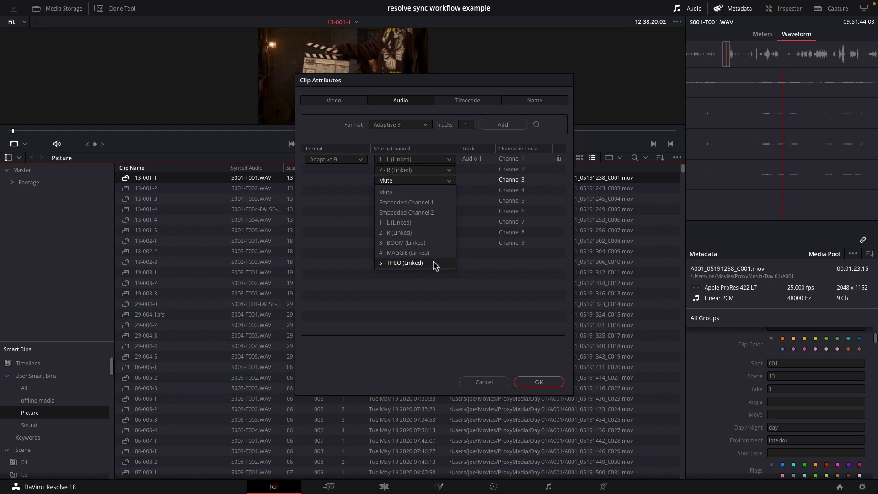
pyautogui.click(489, 385)
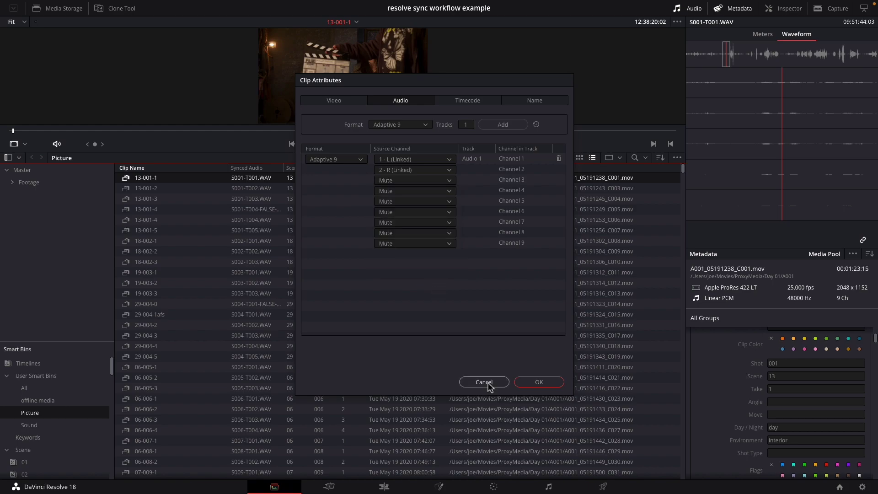
pyautogui.click(486, 383)
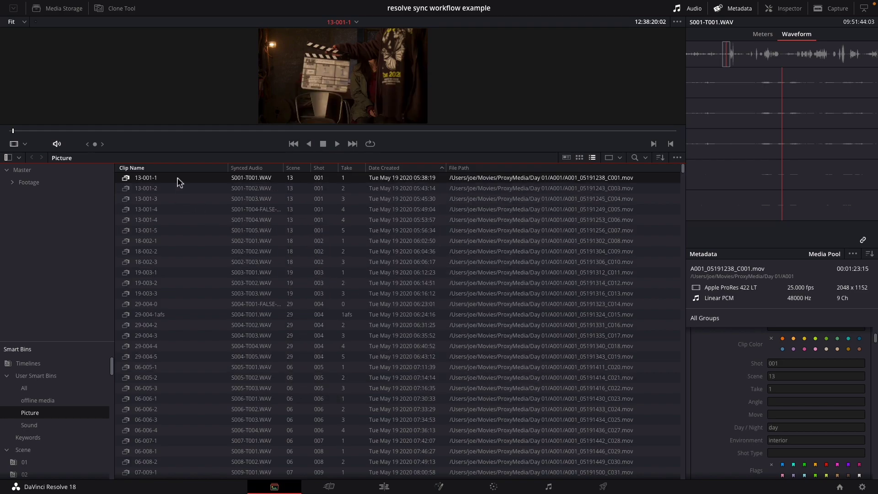
# - Delete clip 13-001-1 from the media pool
pyautogui.press('Delete')
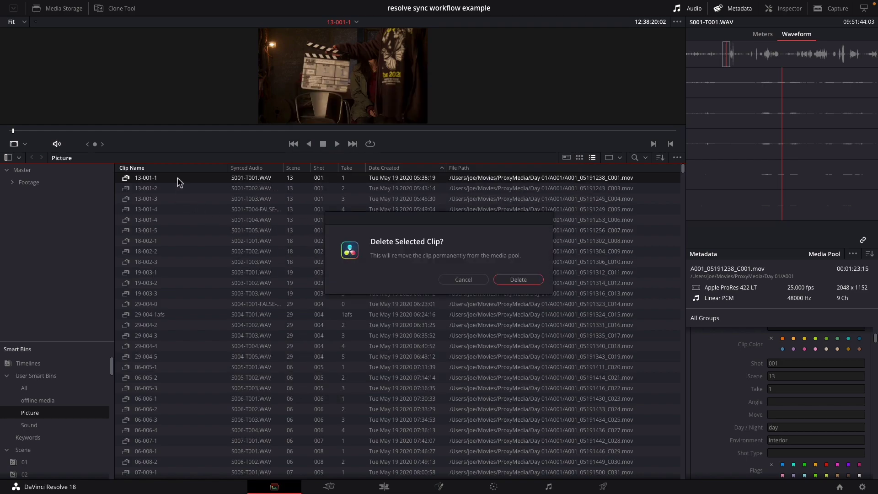
pyautogui.click(508, 278)
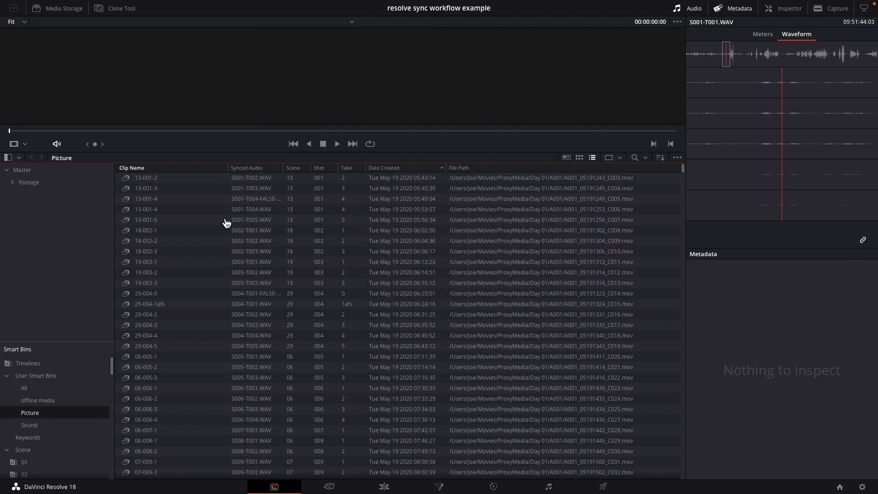
# - Switch to Finder, expand the Day 01 folder and try to add S001-T001.WAV from its Sound folder to the media pool
pyautogui.hotkey('ctrl', 'Left')
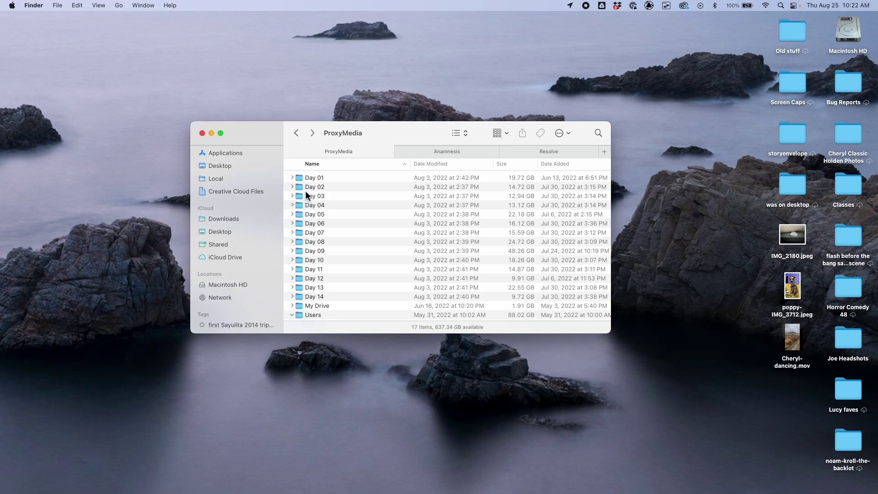
pyautogui.click(292, 179)
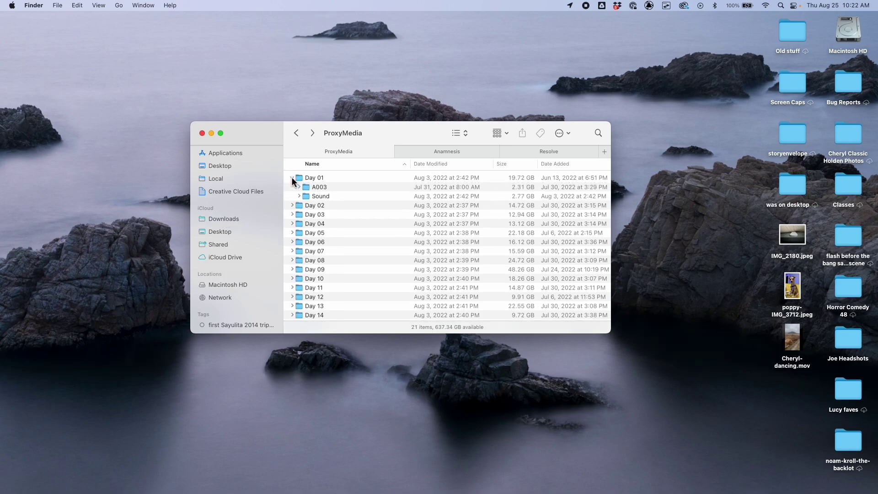
pyautogui.click(299, 187)
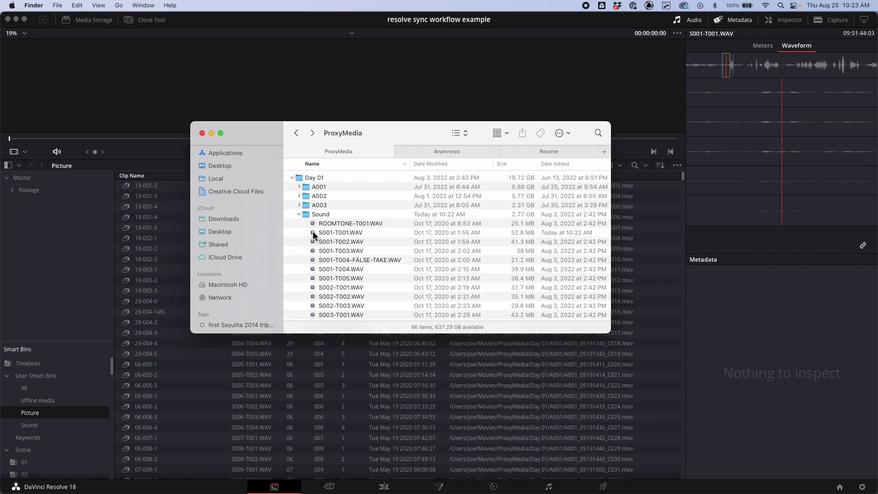
pyautogui.moveTo(314, 234); pyautogui.dragTo(173, 241)
pyautogui.moveTo(276, 132); pyautogui.dragTo(442, 64)
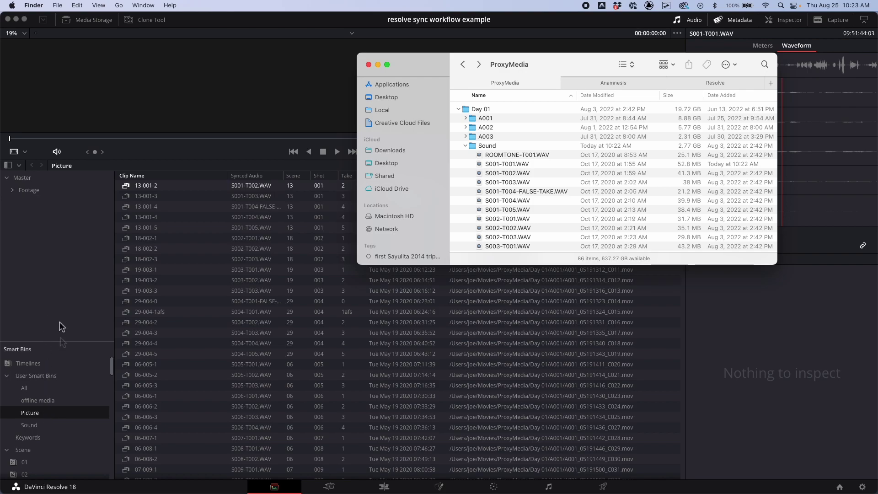
# - Open the Day 01 Sound bin under Footage and review the audio attributes of S001-T001.WAV without changing them
pyautogui.click(24, 192)
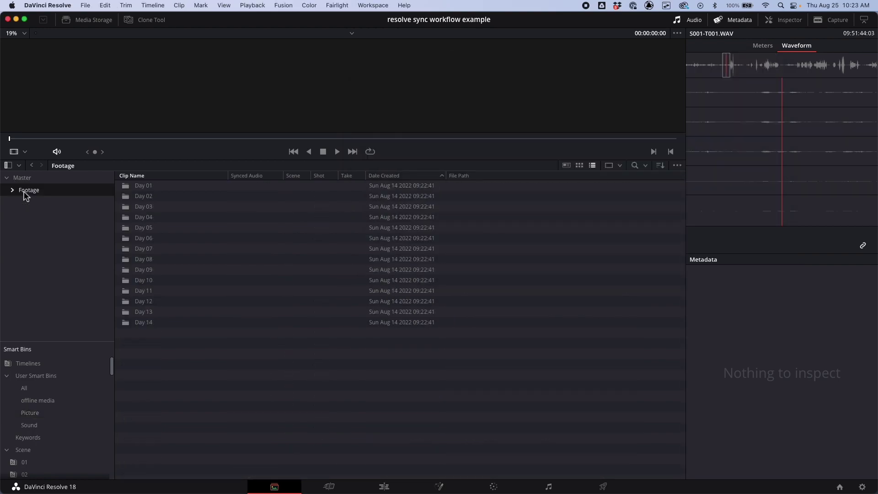
pyautogui.doubleClick(128, 187)
pyautogui.click(54, 255)
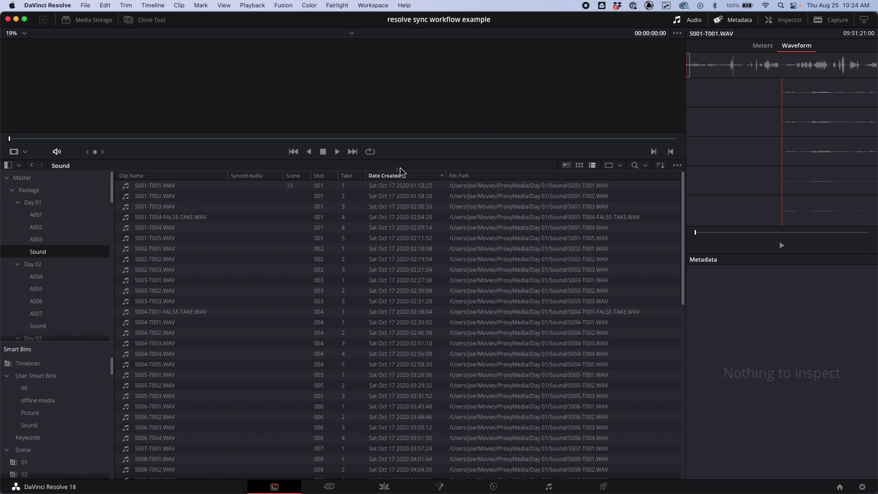
pyautogui.click(218, 189)
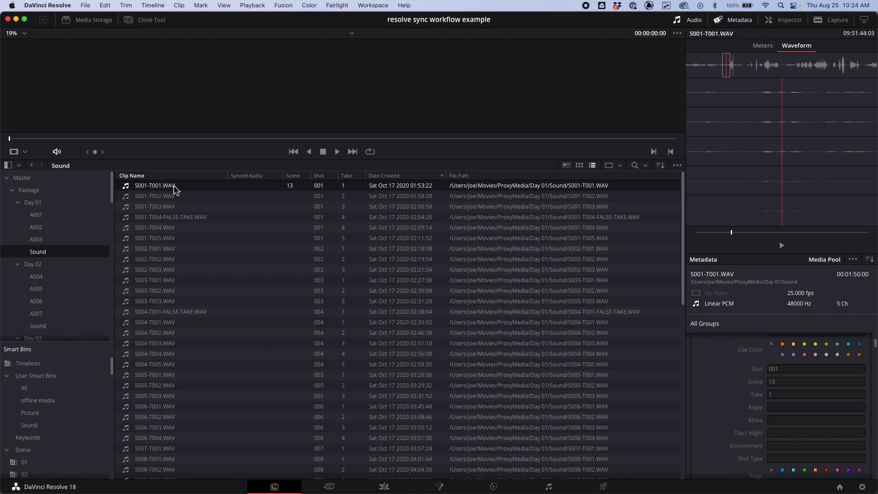
pyautogui.keyDown('shift'); pyautogui.click(208, 196); pyautogui.keyUp('shift')
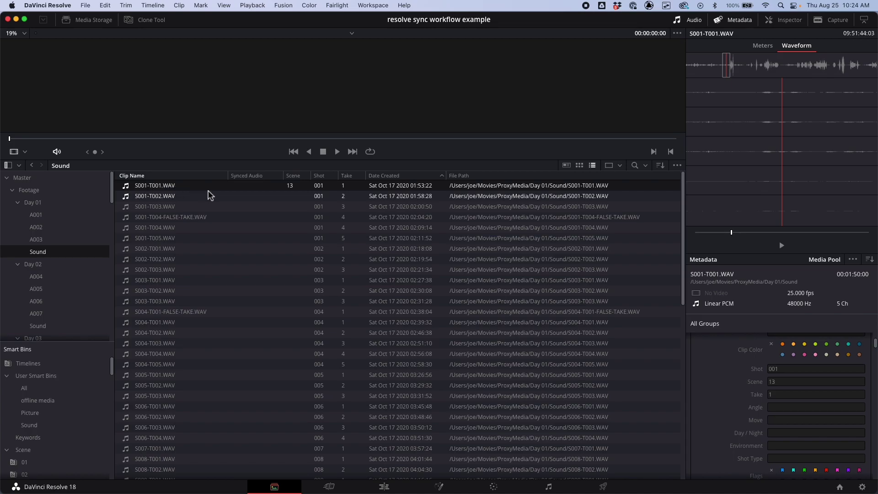
pyautogui.press('super+shift+a')
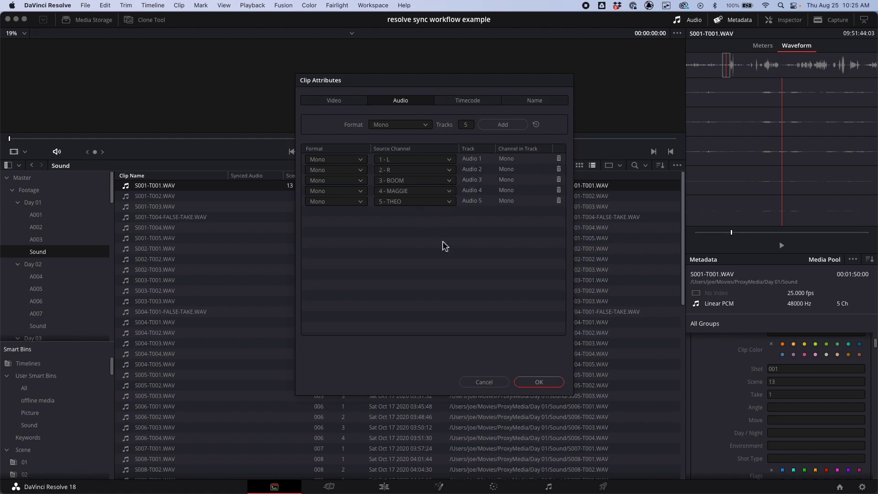
pyautogui.click(478, 381)
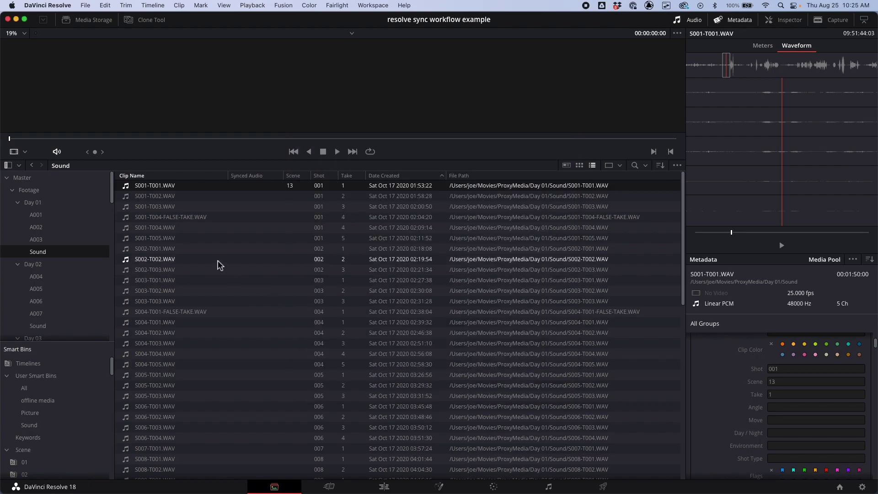
# - Delete S001-T001.WAV from the Day 01 Sound bin and re-import the file from the ProxyMedia folder in Finder
pyautogui.press('BackSpace')
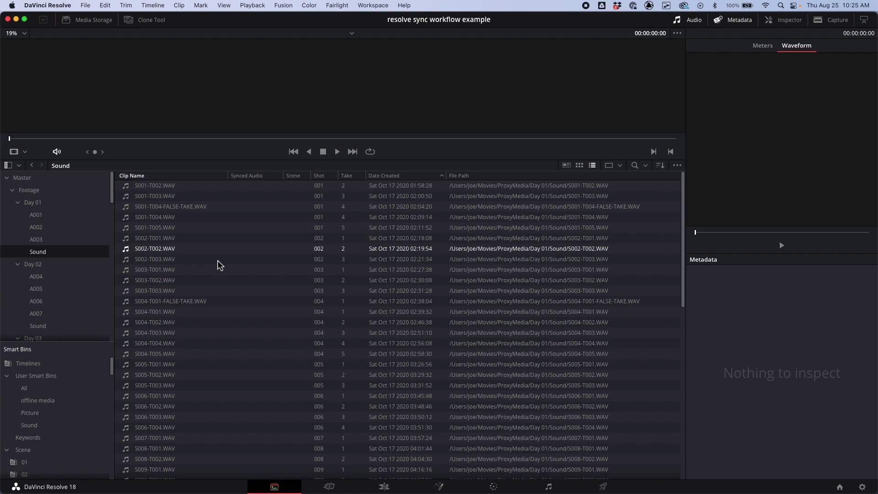
pyautogui.press('super+Tab')
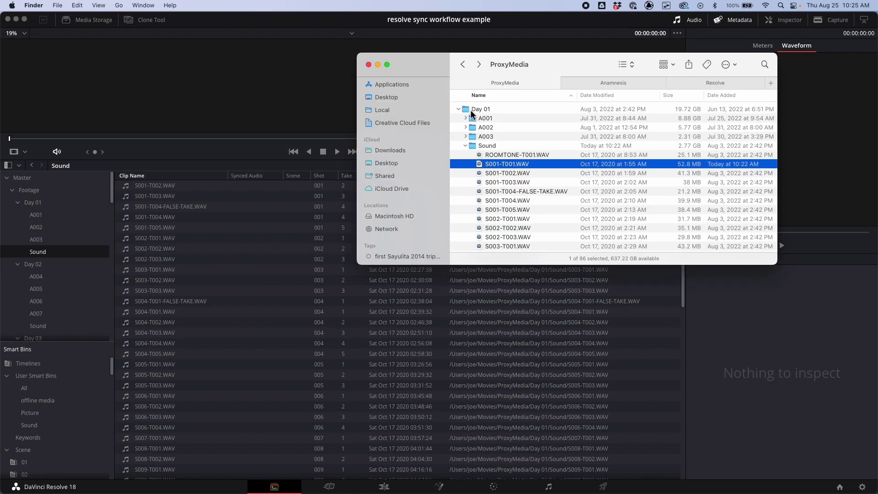
pyautogui.moveTo(479, 164); pyautogui.dragTo(224, 230)
# - Compare the scene, shot and take metadata of the re-imported S001-T001.WAV with the neighbouring sound clips
pyautogui.click(224, 228)
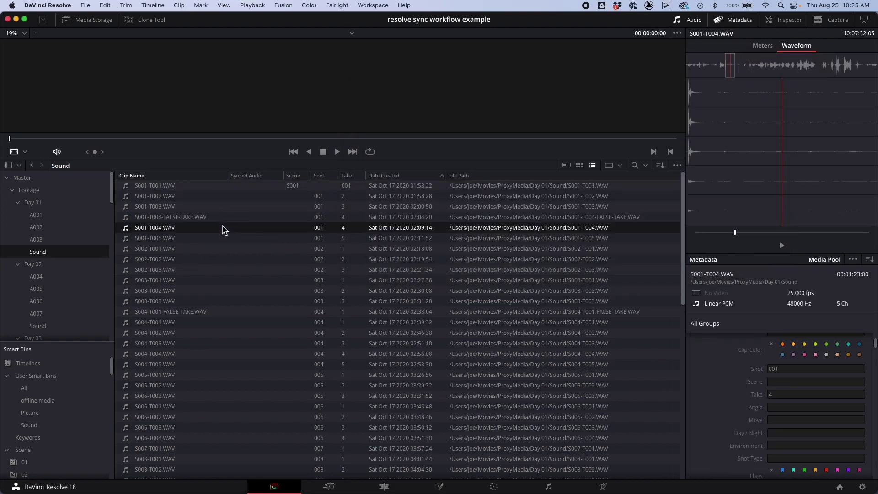
pyautogui.click(188, 186)
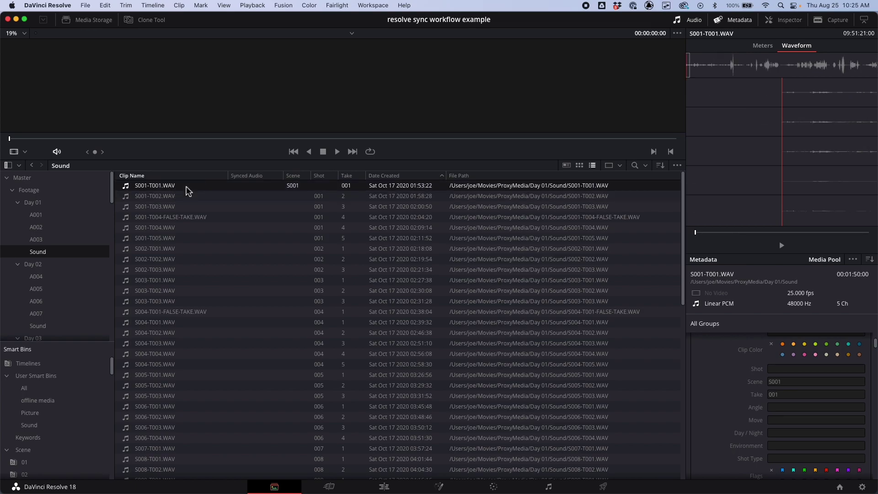
pyautogui.keyDown('shift'); pyautogui.click(211, 196); pyautogui.keyUp('shift')
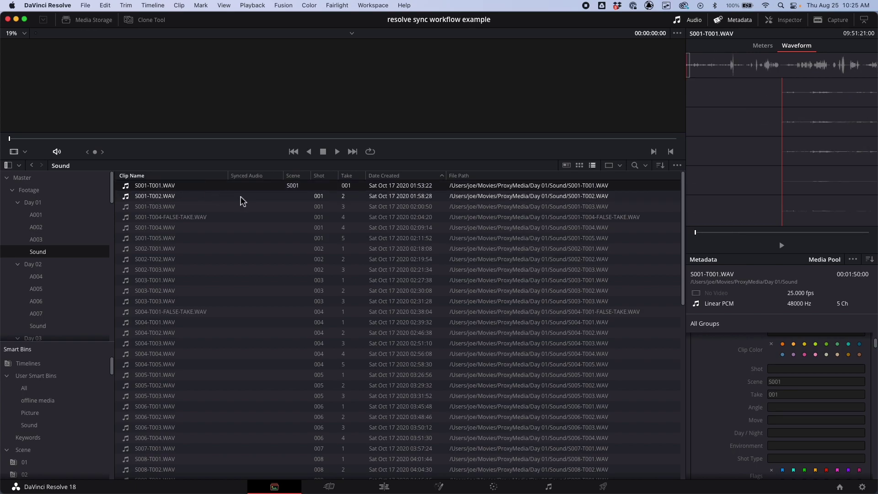
# - Export the metadata of the selected clip S001-T001.WAV to Downloads as "resolve sync workflow example original medtadata.csv"
pyautogui.click(293, 188)
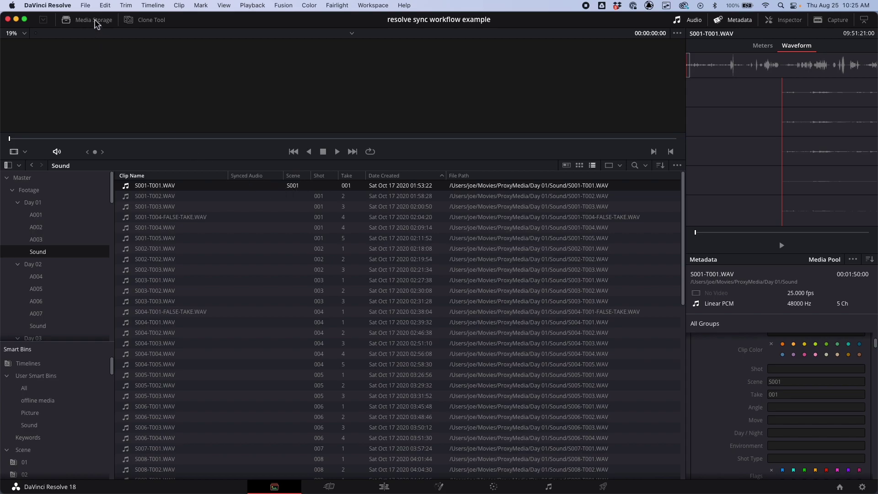
pyautogui.click(87, 6)
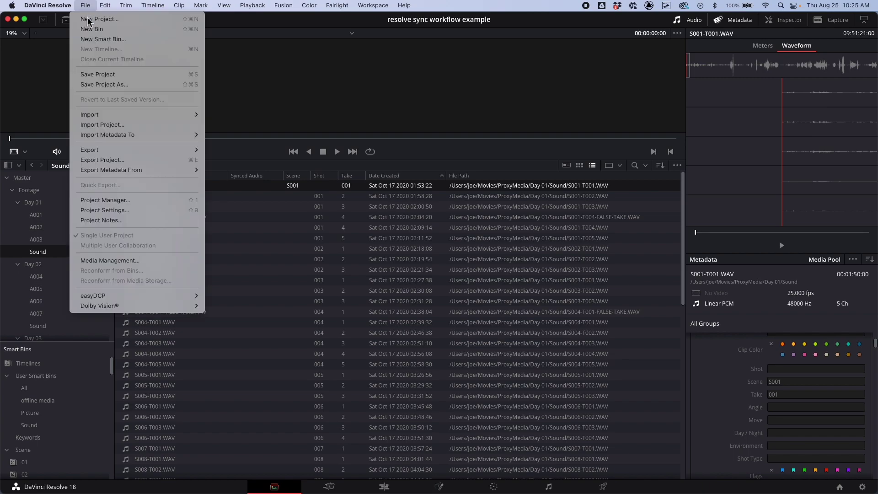
pyautogui.moveTo(140, 173)
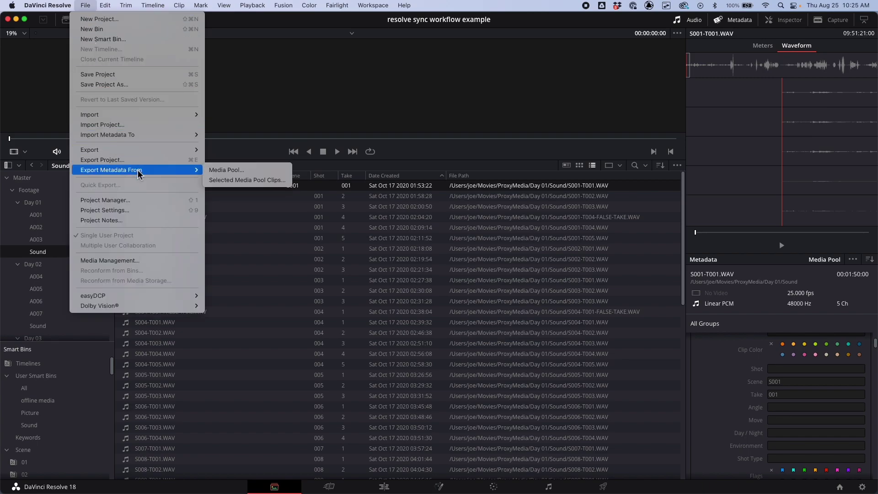
pyautogui.click(226, 183)
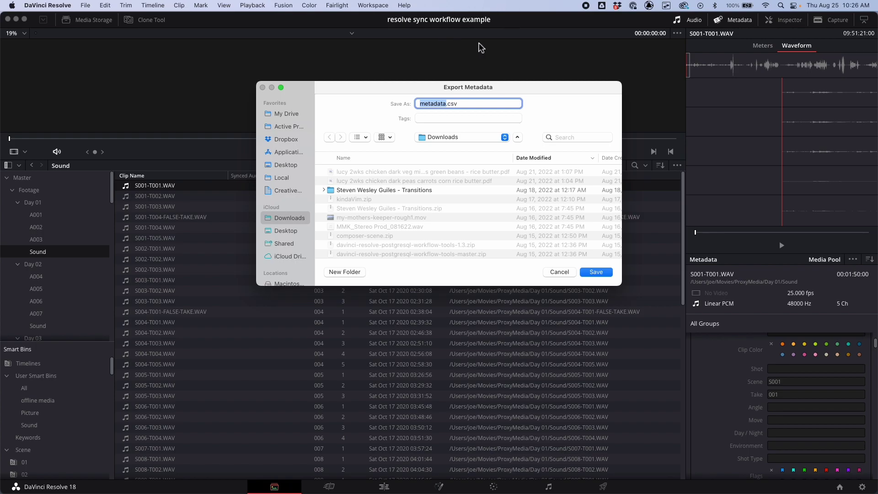
pyautogui.write('resolve s')
pyautogui.write('ync ')
pyautogui.write('workflow e')
pyautogui.write('xample ori')
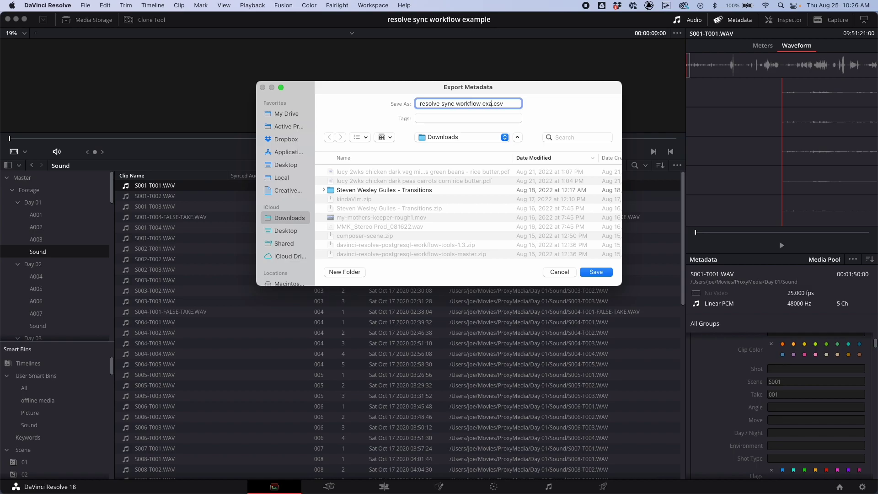
pyautogui.write('ginal medtadata.cs')
pyautogui.press('Return')
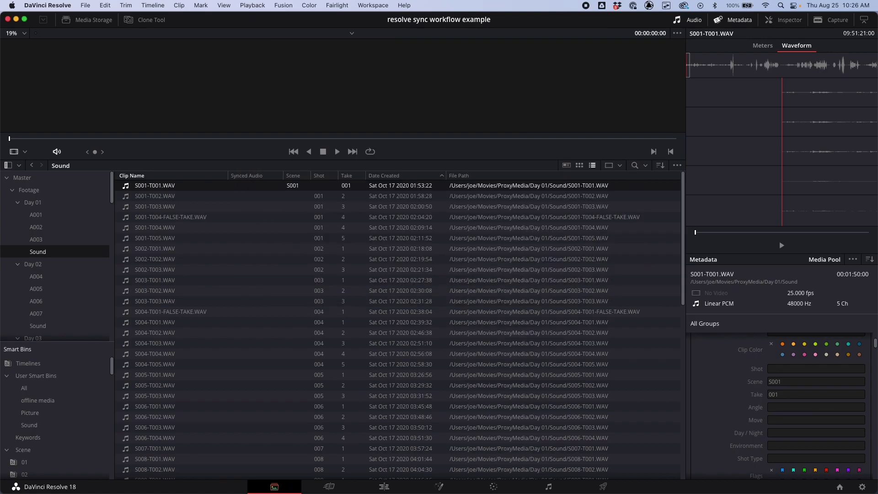
# - Switch to Finder and show the Downloads folder in a new tab to locate the exported metadata CSV
pyautogui.keyDown('shift'); pyautogui.click(311, 198); pyautogui.keyUp('shift')
pyautogui.keyDown('super'); pyautogui.click(311, 200); pyautogui.keyUp('super')
pyautogui.press('super+shift+r')
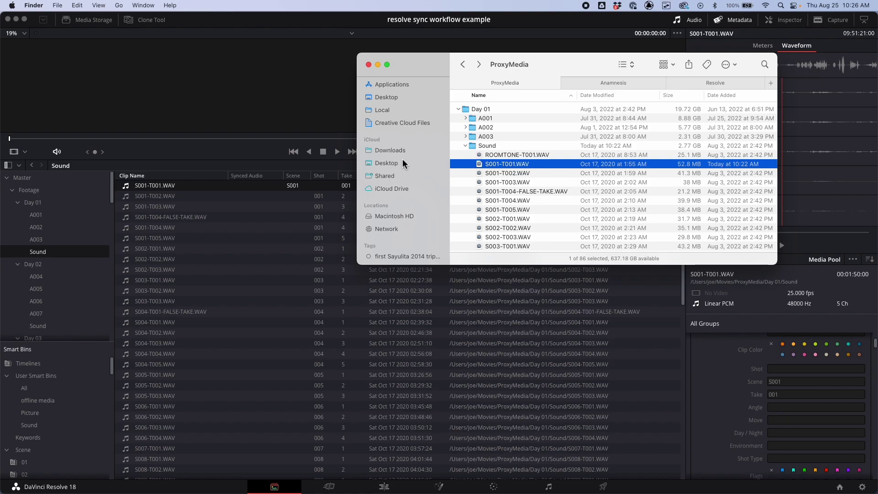
pyautogui.press('super+t')
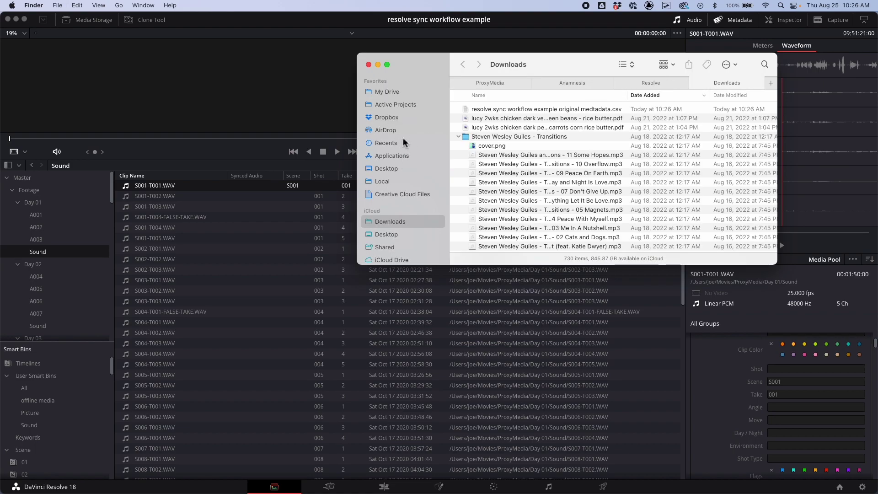
pyautogui.moveTo(501, 109); pyautogui.dragTo(181, 160)
# - Switch to the Vivaldi browser, go to sheets.google.com and create a blank spreadsheet
pyautogui.press('super+n')
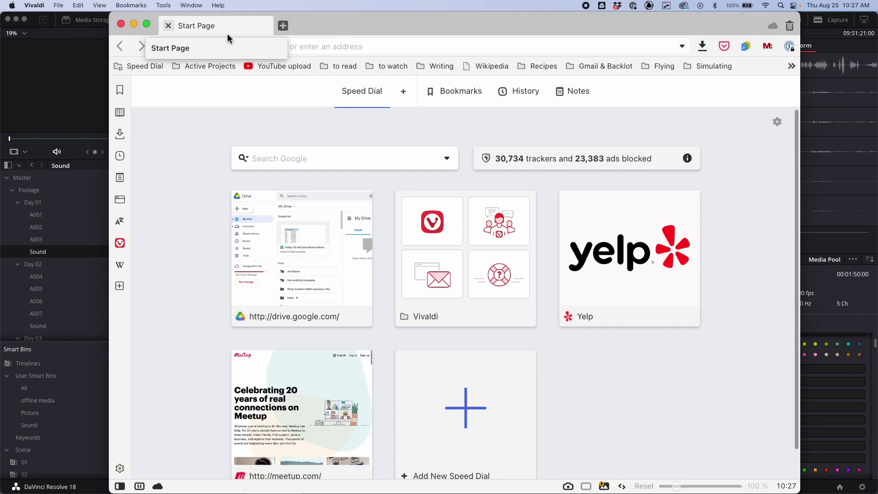
pyautogui.click(270, 43)
pyautogui.write('sheets.google.com/')
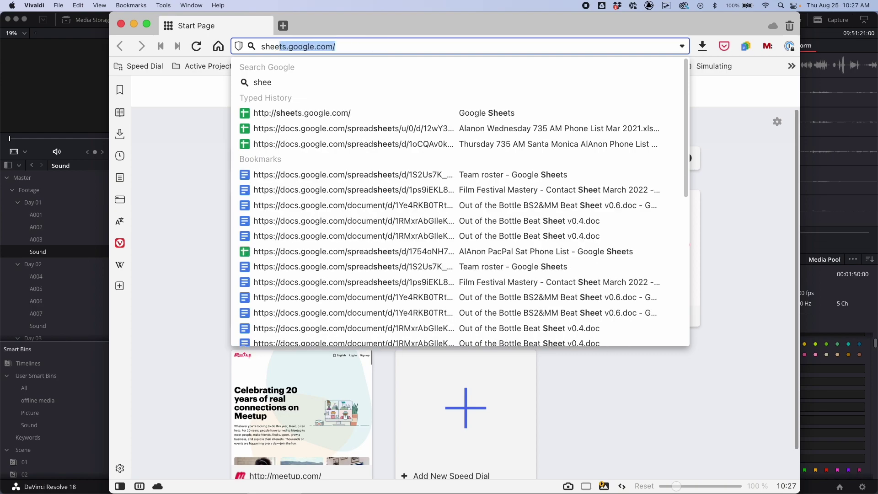
pyautogui.press('Return')
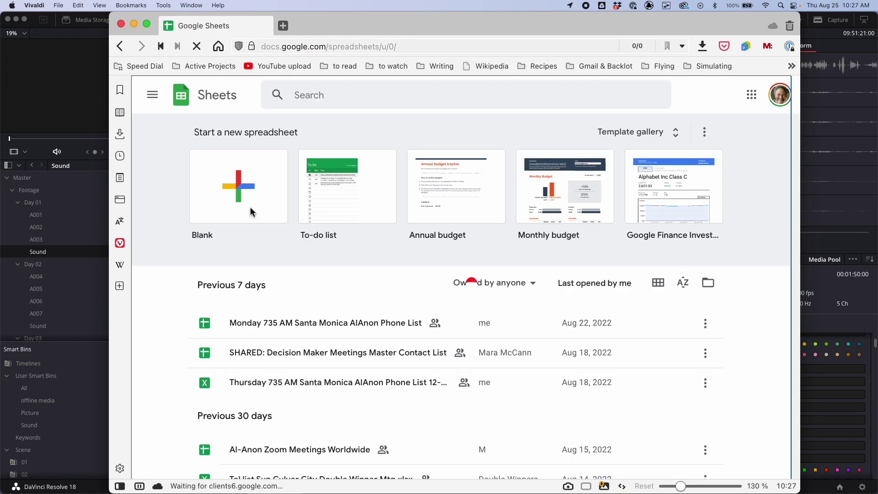
pyautogui.click(250, 212)
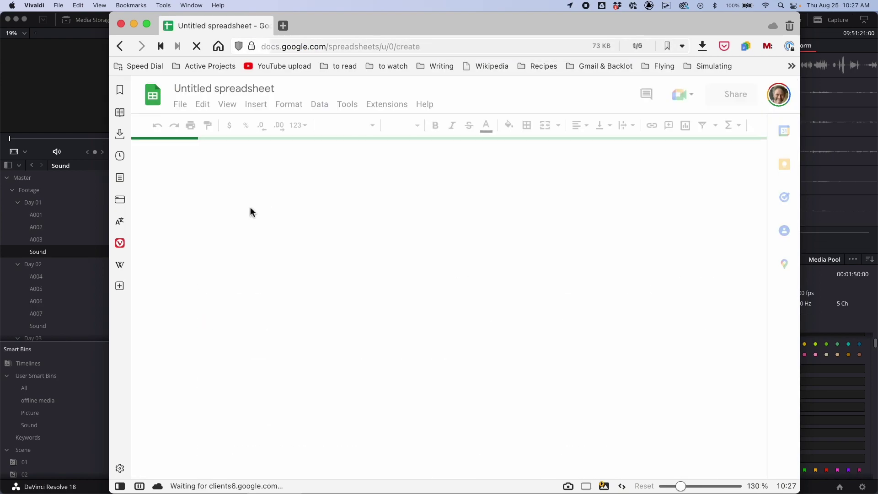
# - Import "resolve sync workflow example original medtadata.csv" from Downloads, replacing the spreadsheet, with automatic separator detection and text conversion enabled
pyautogui.click(183, 108)
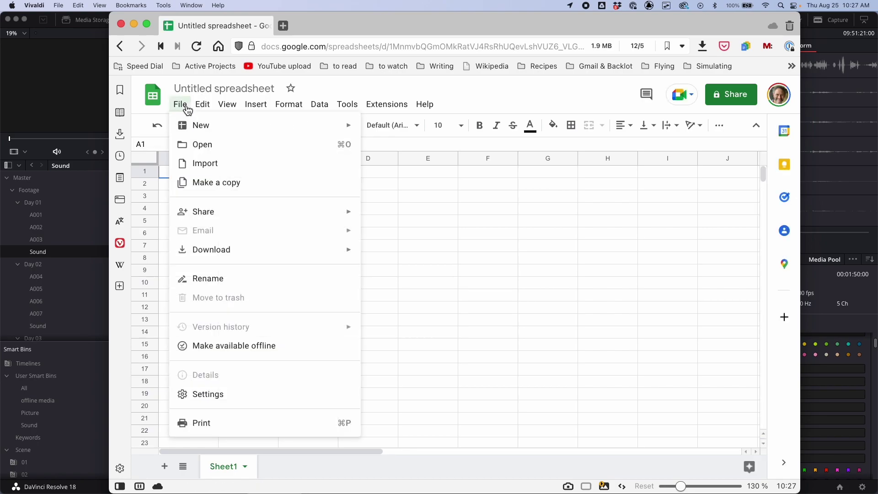
pyautogui.click(205, 163)
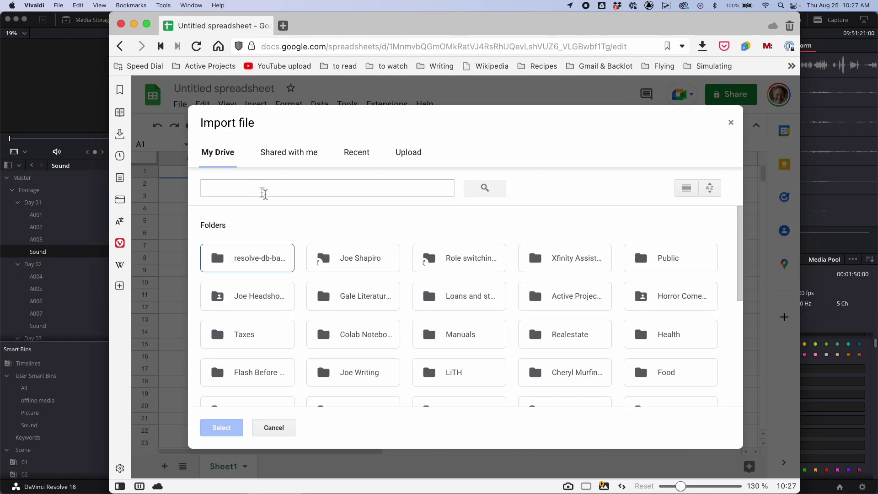
pyautogui.click(403, 155)
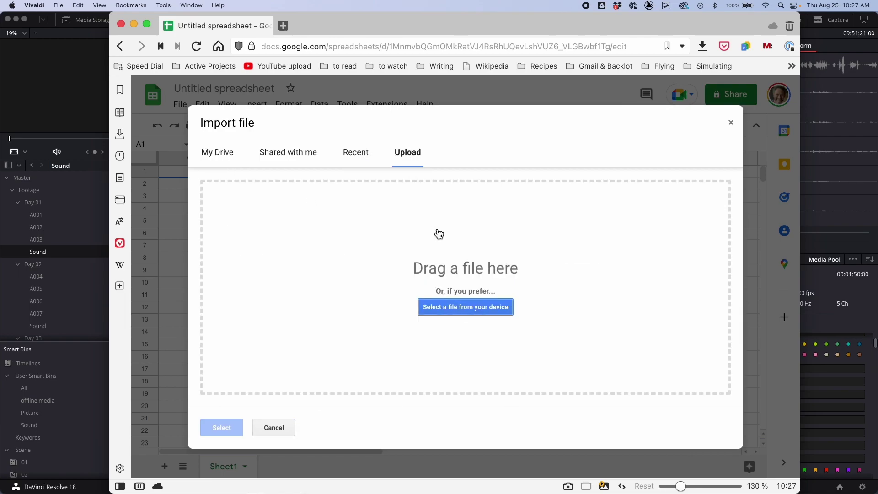
pyautogui.click(439, 234)
pyautogui.click(467, 112)
pyautogui.moveTo(467, 112); pyautogui.dragTo(339, 301)
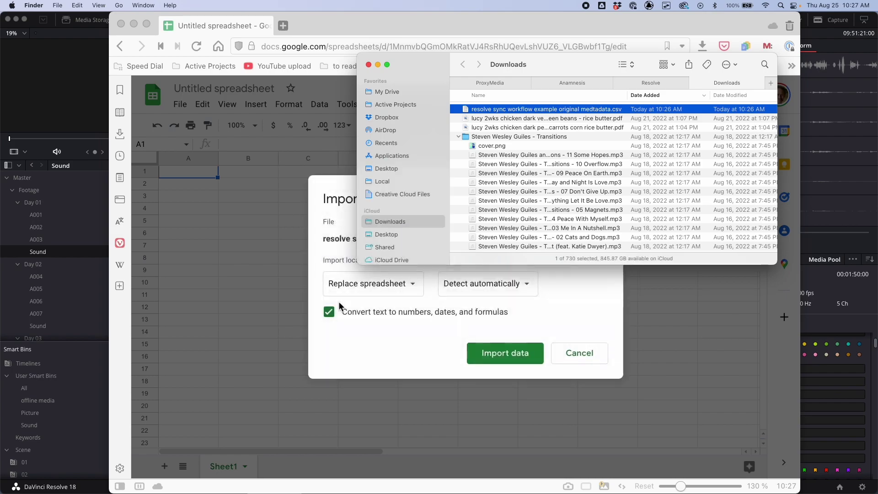
pyautogui.click(395, 336)
pyautogui.click(508, 358)
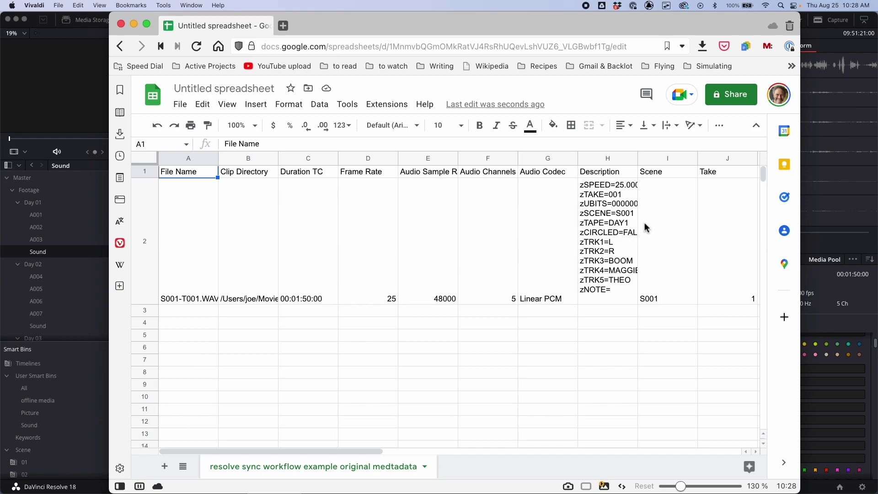
# - Rename the Scene header in cell I1 to Shot and remove the leading S from the value in I2
pyautogui.hscroll(1, 644, 222)
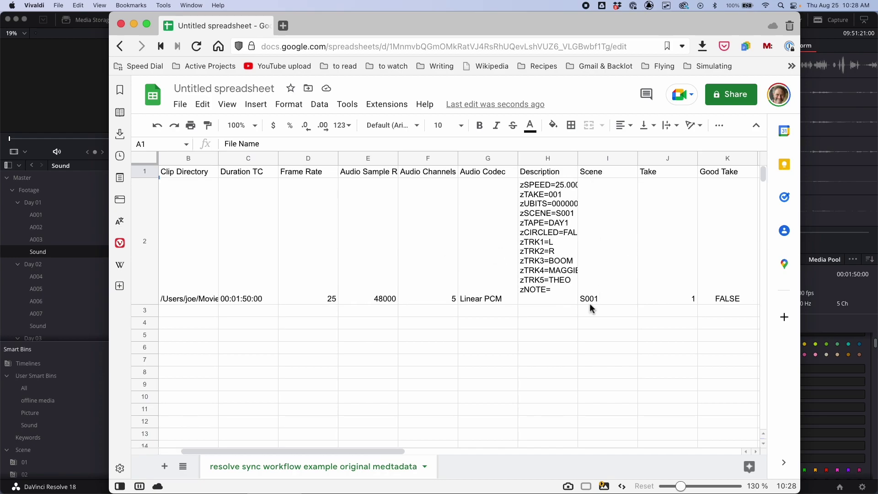
pyautogui.click(597, 171)
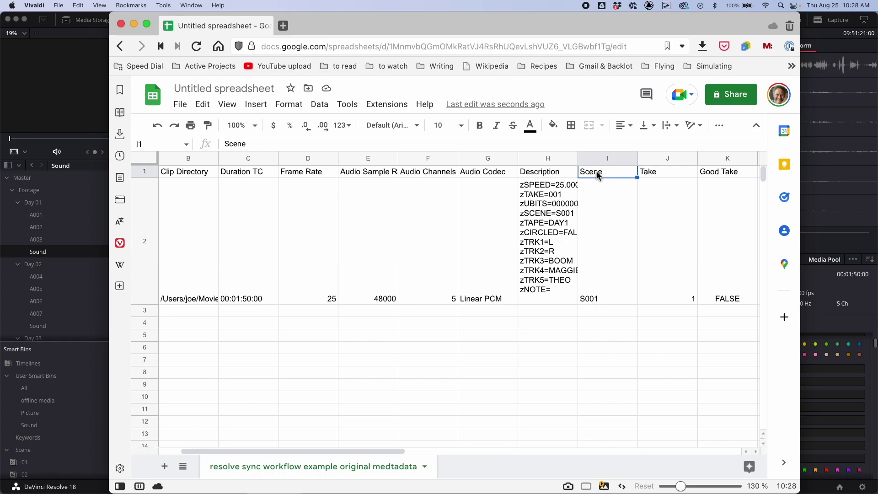
pyautogui.write('Shot')
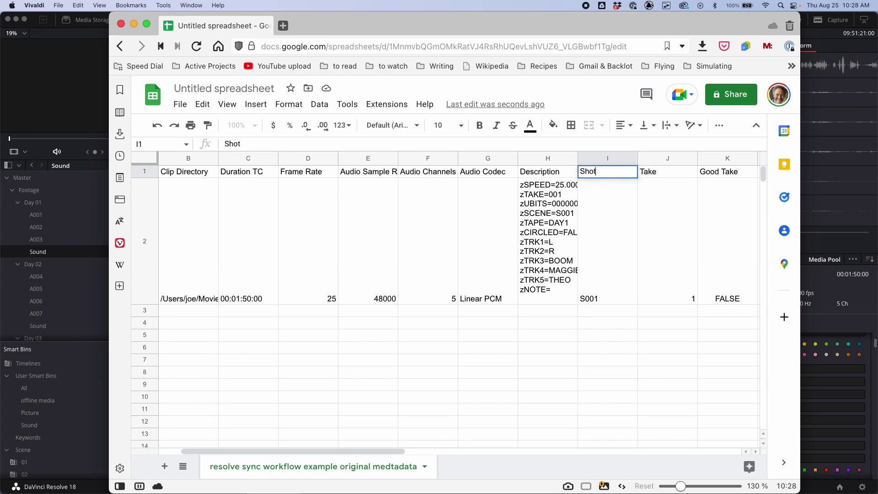
pyautogui.click(592, 304)
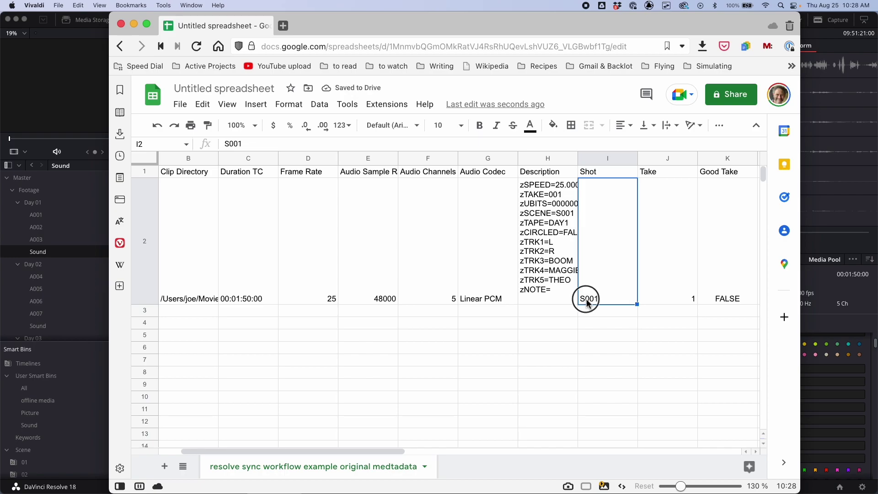
pyautogui.doubleClick(586, 298)
pyautogui.click(595, 184)
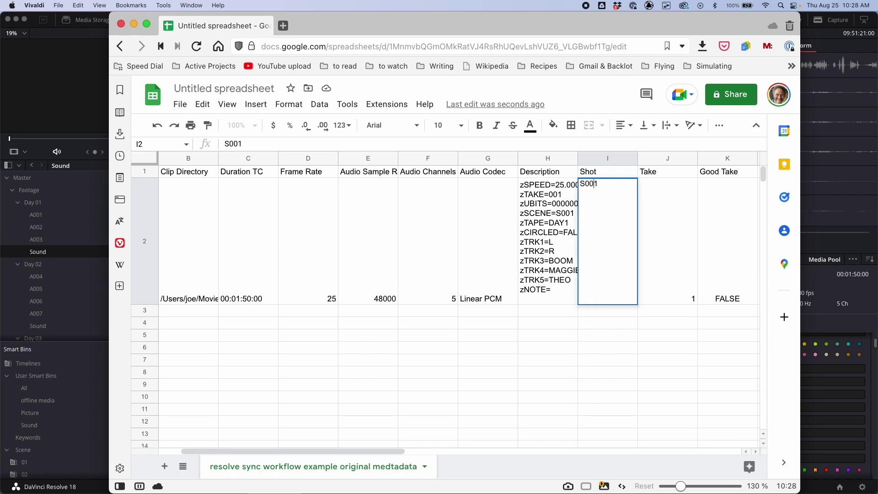
pyautogui.press('BackSpace')
pyautogui.press('Return')
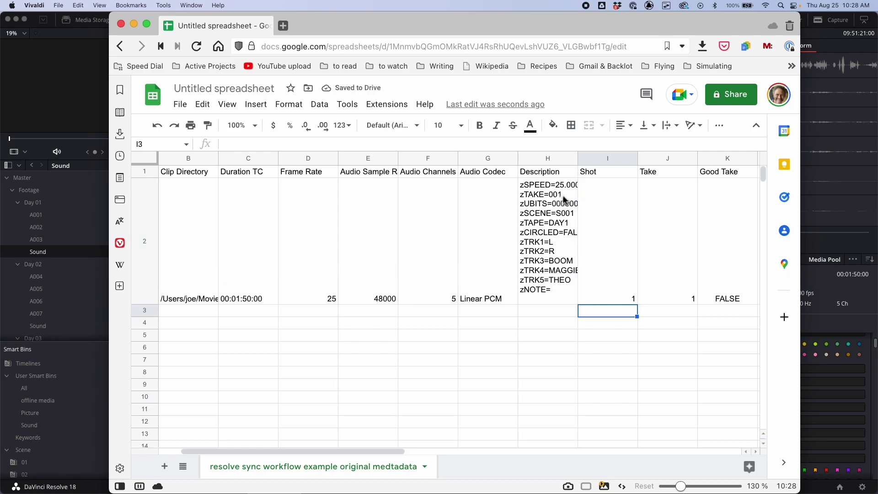
# - Insert a new column before the Shot column and give it the header Scene
pyautogui.rightClick(599, 163)
pyautogui.click(656, 223)
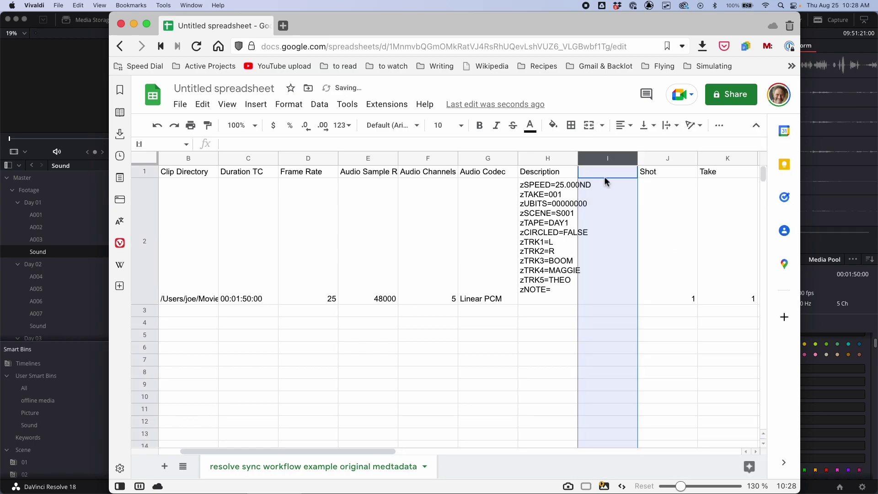
pyautogui.click(604, 176)
pyautogui.write('Scene')
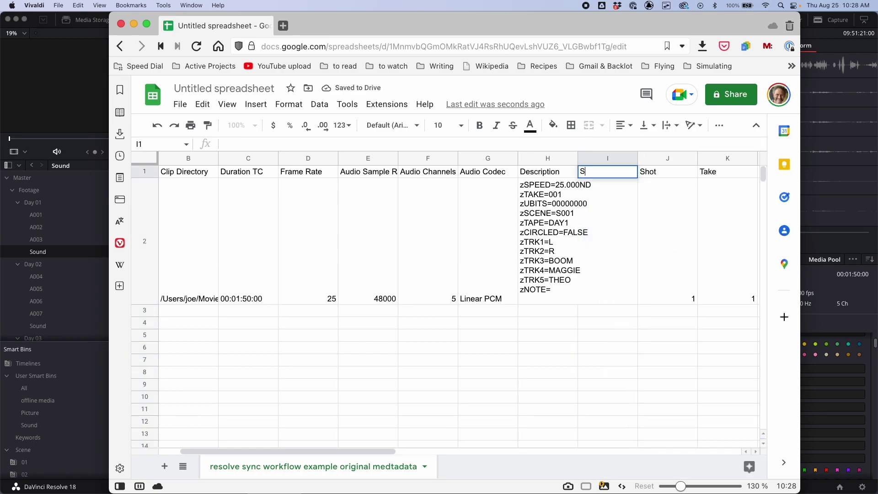
pyautogui.press('Return')
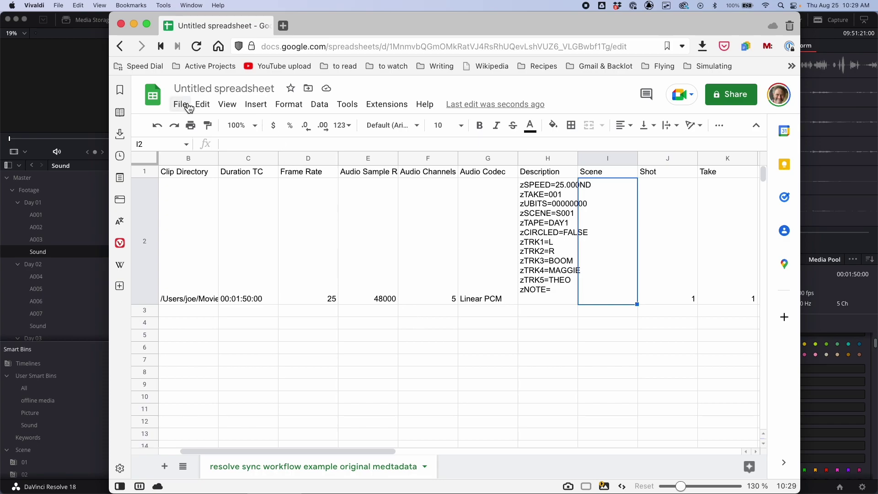
# - Name the spreadsheet "resolve sync workflow example processed medtadata", reusing the CSV's file name from Finder with "original" replaced by "processed"
pyautogui.press('super+alt+l')
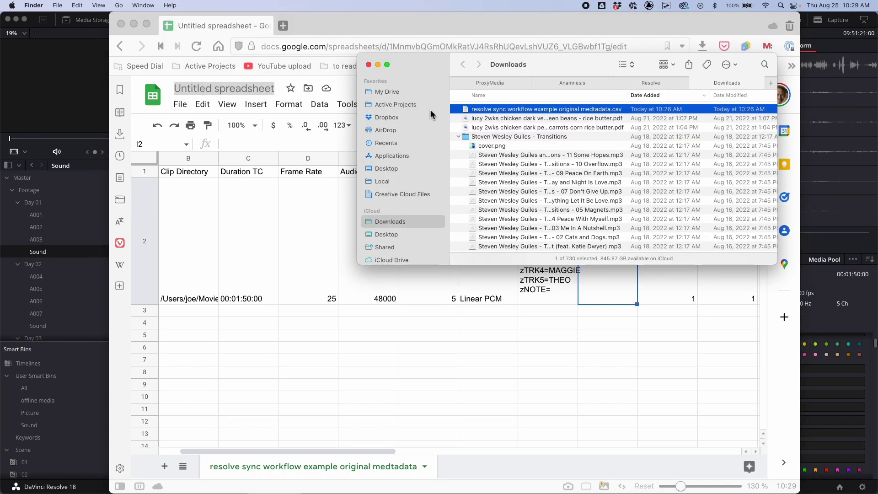
pyautogui.press('Return')
pyautogui.press('super+c')
pyautogui.press('super+Tab')
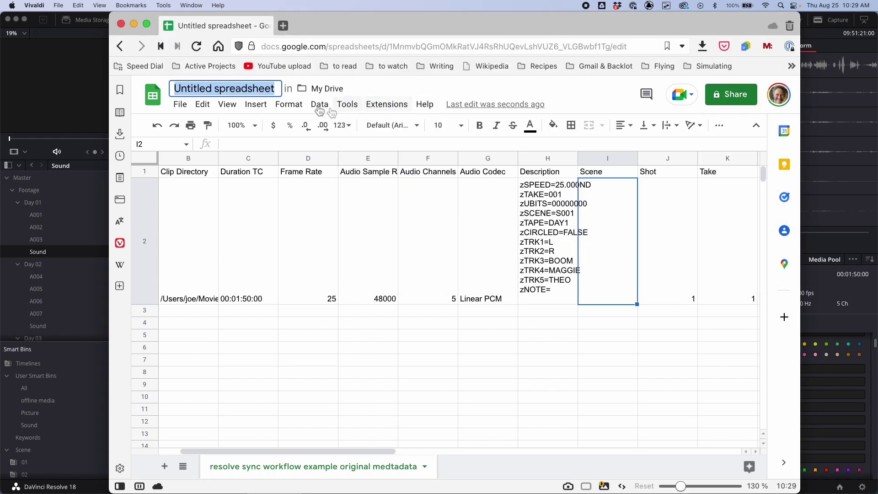
pyautogui.press('super+v')
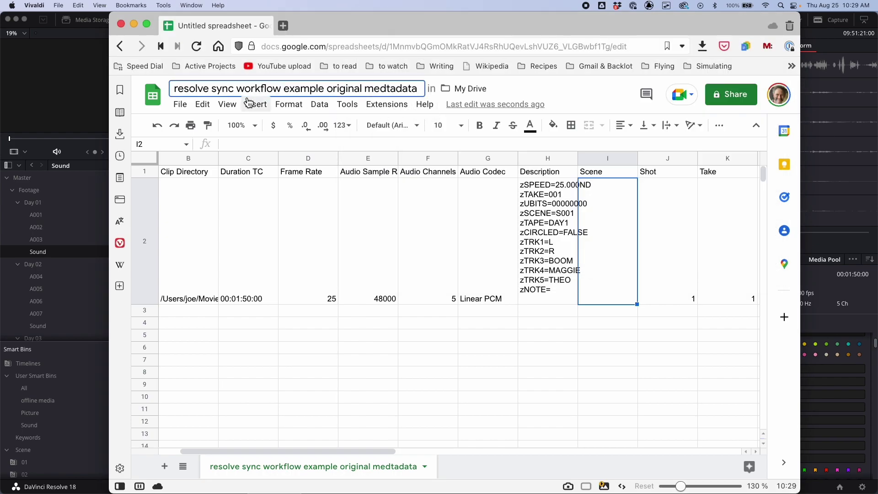
pyautogui.doubleClick(349, 91)
pyautogui.write('processed')
pyautogui.press('Return')
# - Download the sheet as comma-separated values and select the new CSV in the Downloads folder in Finder
pyautogui.click(181, 105)
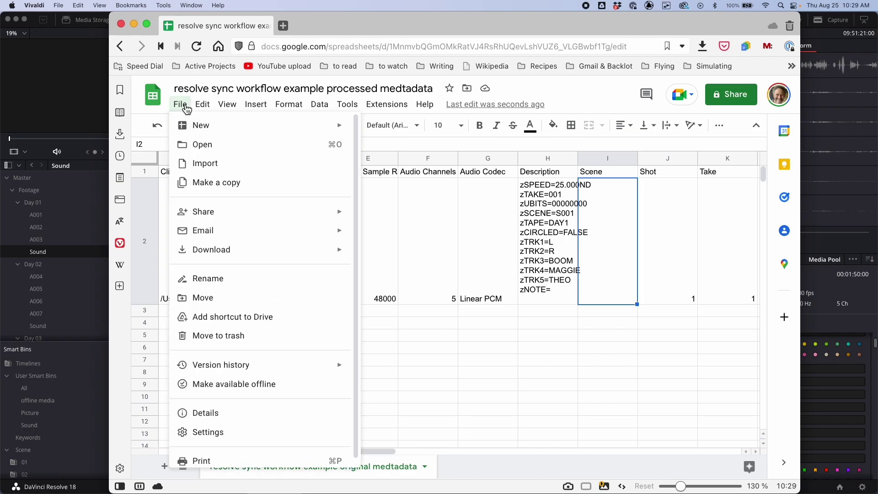
pyautogui.moveTo(275, 252)
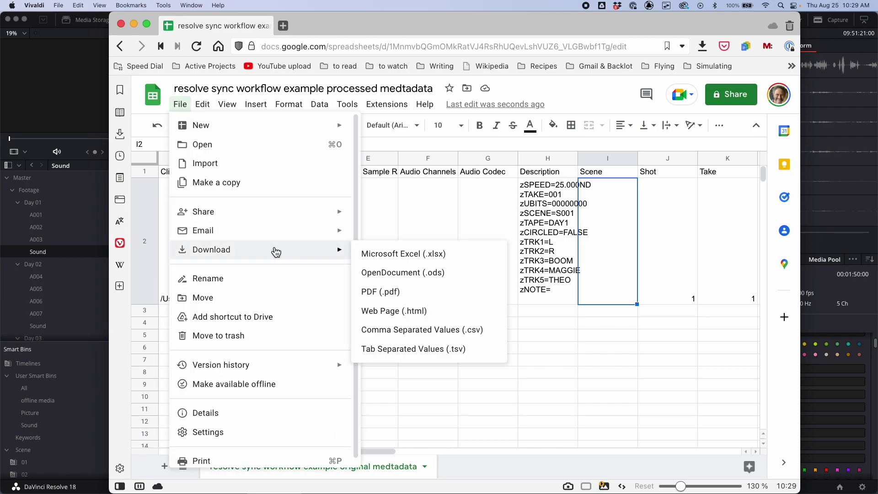
pyautogui.click(398, 338)
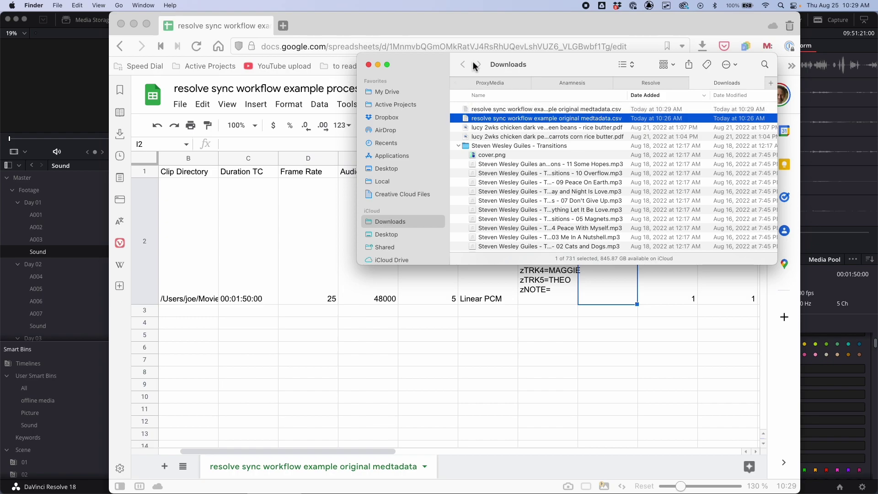
pyautogui.click(470, 111)
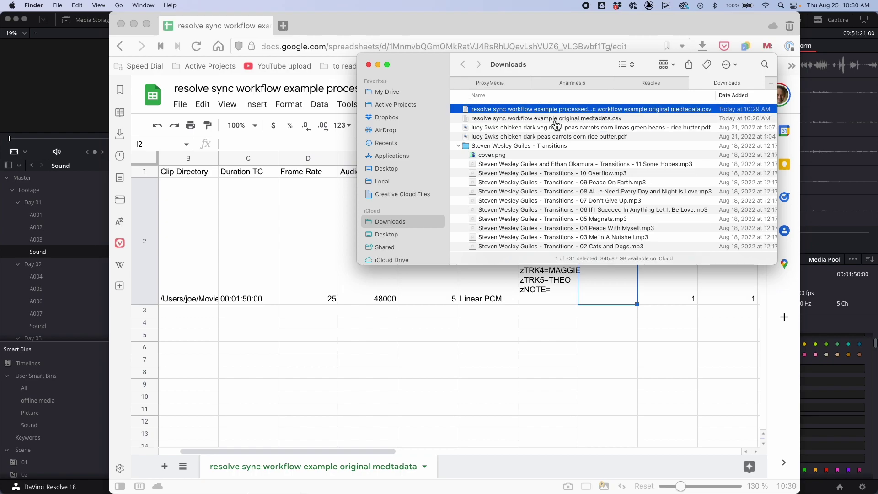
# - Switch to DaVinci Resolve and import the processed CSV's metadata to the selected clip S001-T001.WAV, updating all metadata fields available in the source file
pyautogui.press('super+Tab')
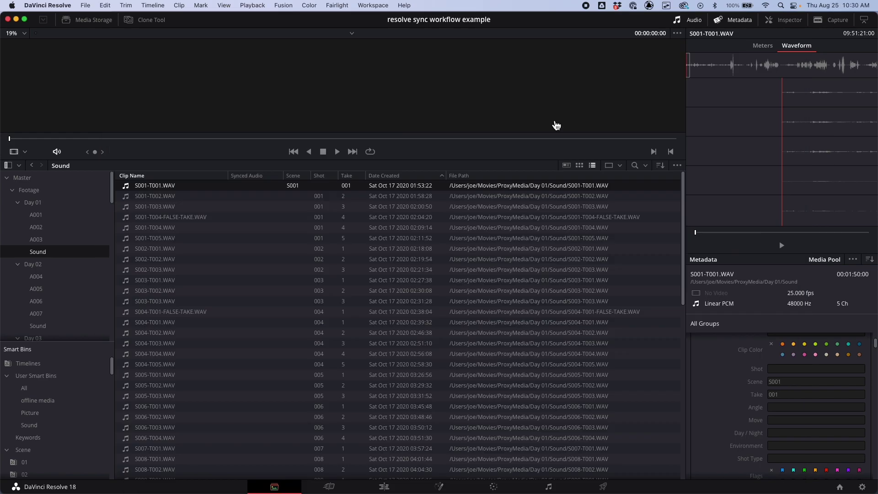
pyautogui.click(86, 5)
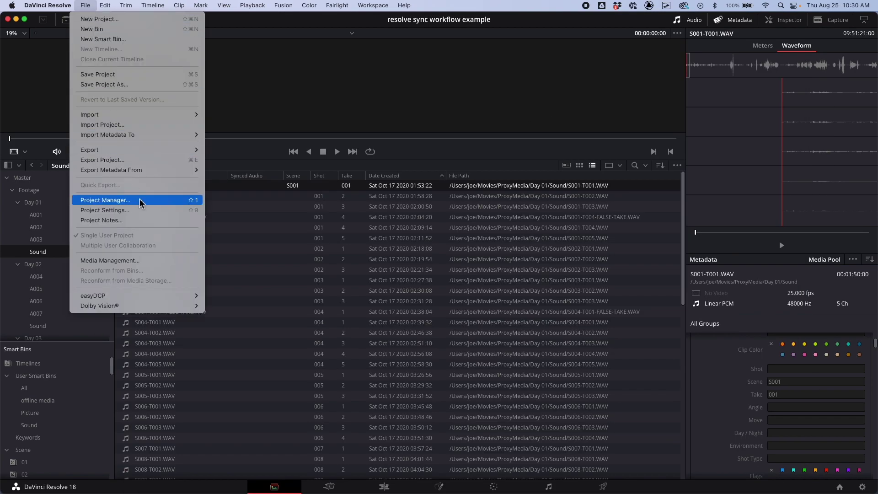
pyautogui.moveTo(142, 138)
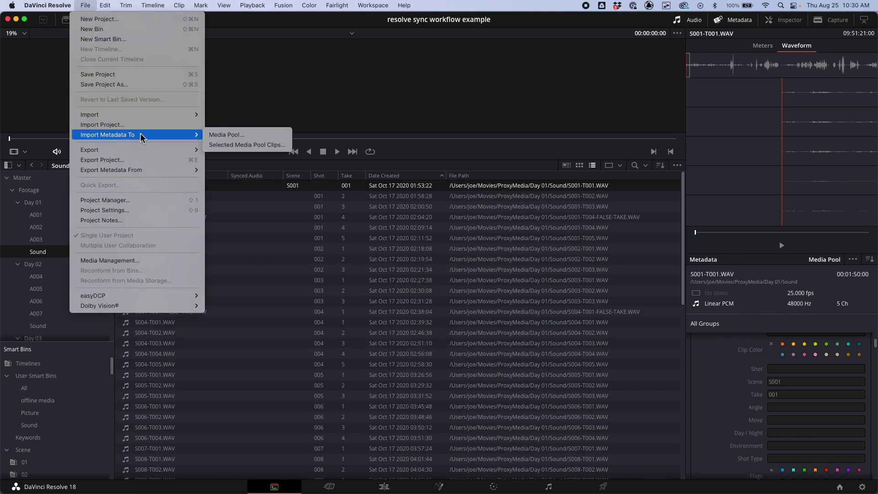
pyautogui.click(223, 146)
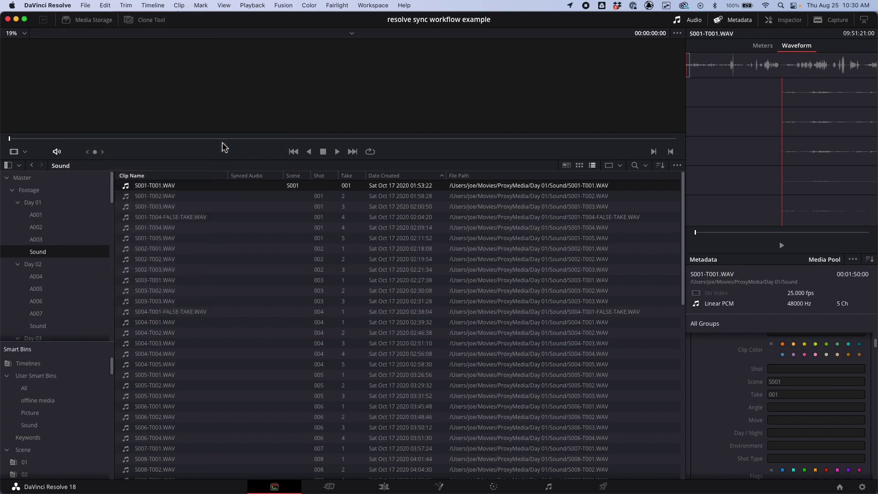
pyautogui.click(359, 132)
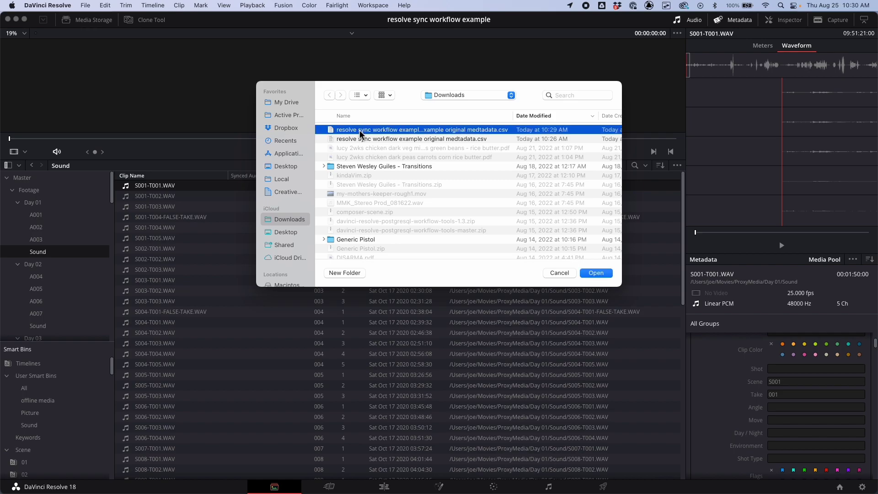
pyautogui.doubleClick(359, 131)
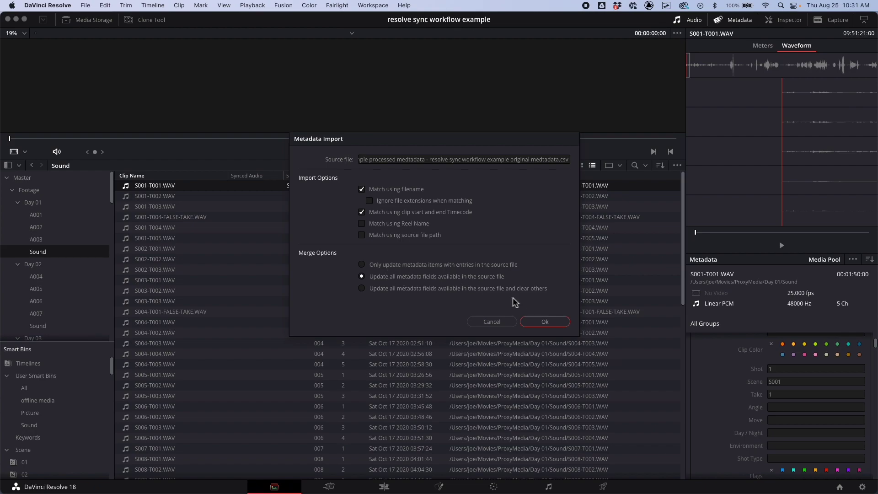
pyautogui.click(547, 321)
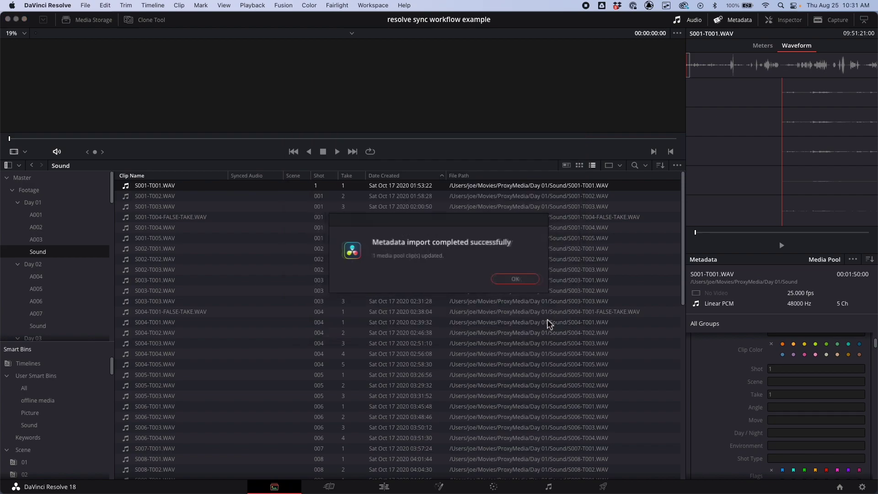
pyautogui.click(529, 281)
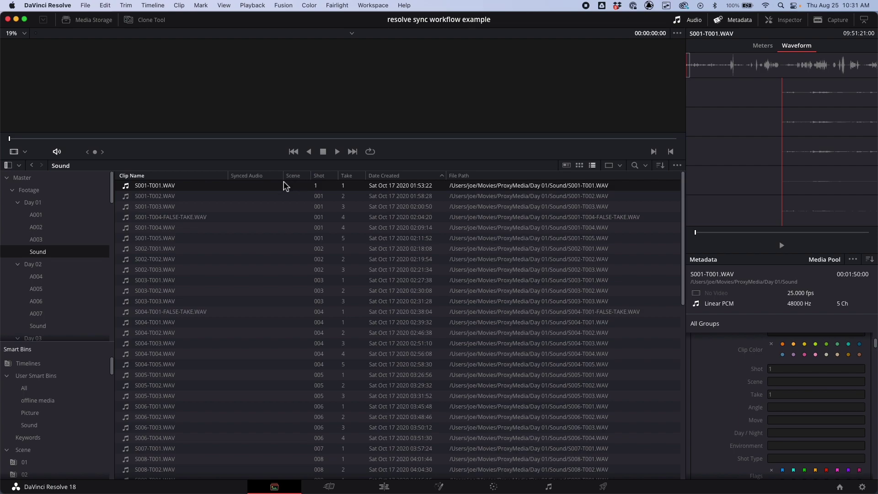
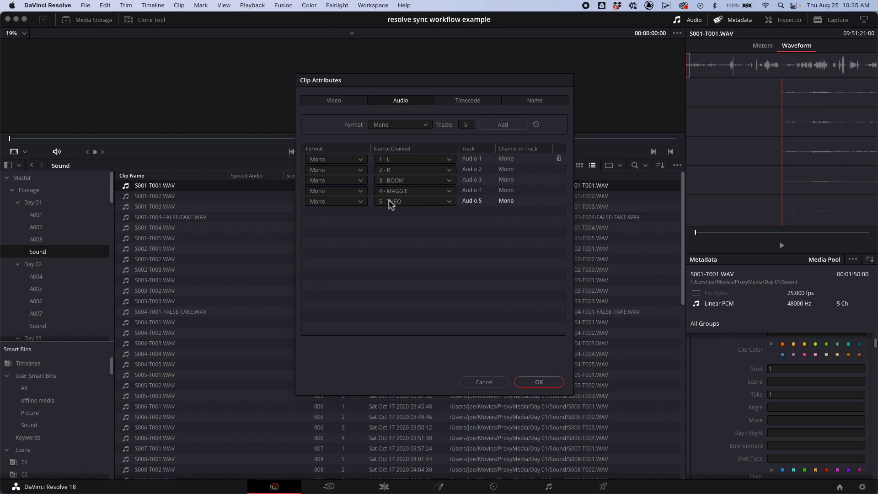
# - Close Clip Attributes unchanged, create an Edit page timeline from S001-T001.WAV to view its separate mono tracks, and undo it
pyautogui.click(485, 382)
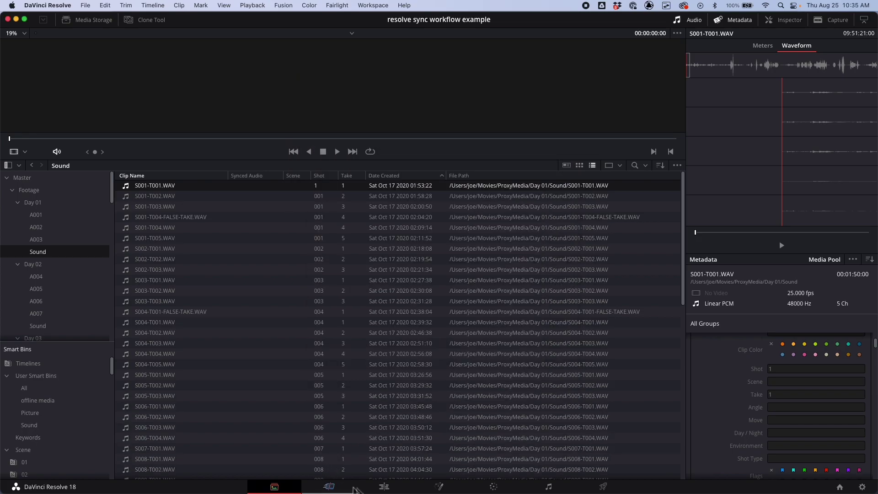
pyautogui.click(388, 487)
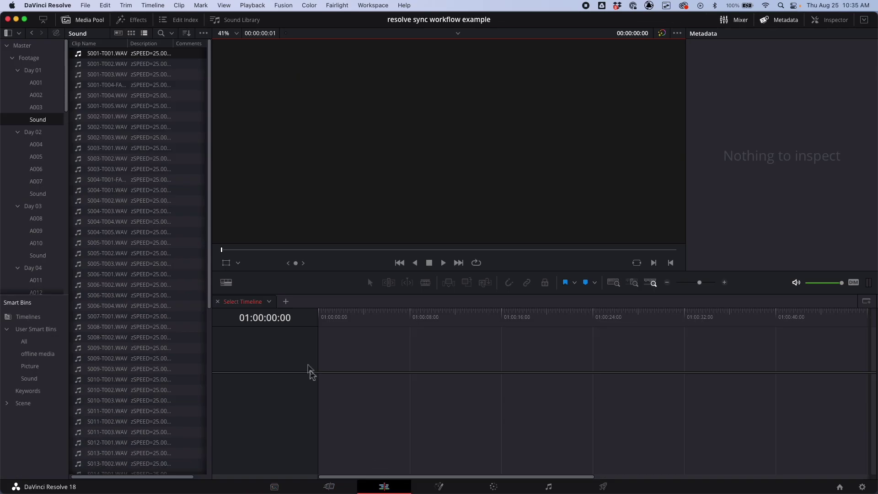
pyautogui.keyDown('shift'); pyautogui.click(80, 64); pyautogui.keyUp('shift')
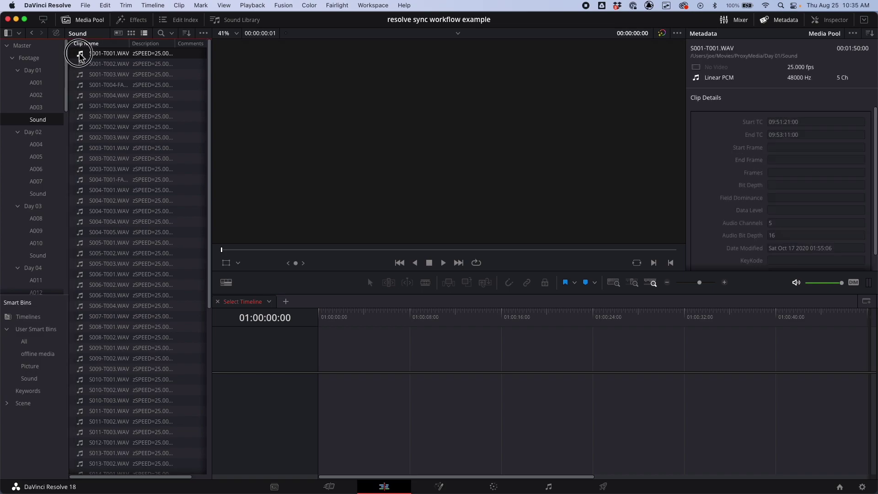
pyautogui.moveTo(80, 63); pyautogui.dragTo(339, 353)
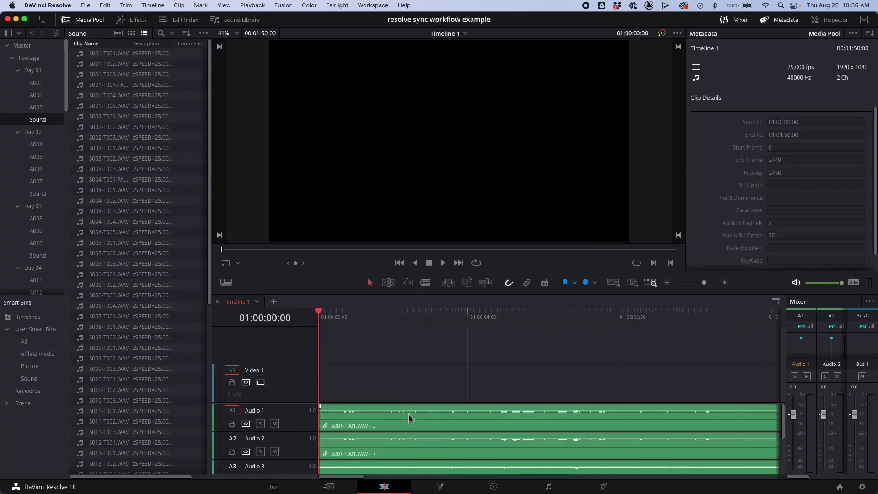
pyautogui.scroll(-2, 417, 428)
pyautogui.scroll(-3, 416, 424)
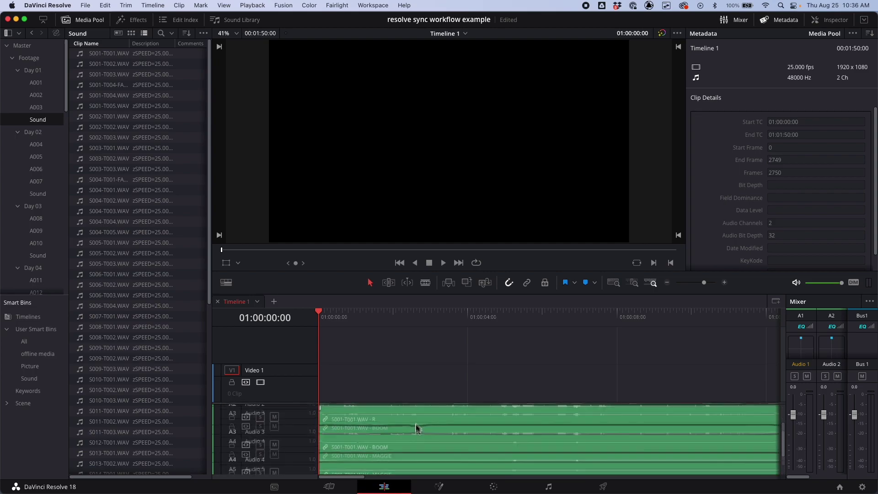
pyautogui.scroll(4, 416, 423)
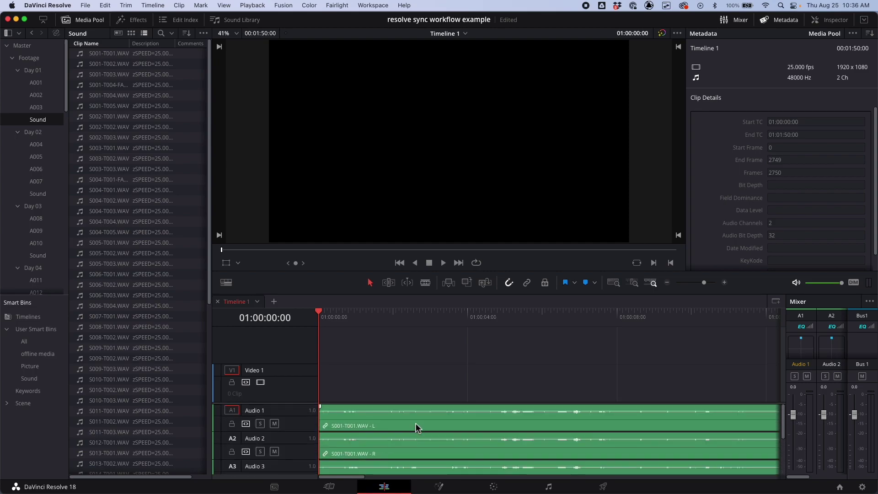
pyautogui.press('super+z')
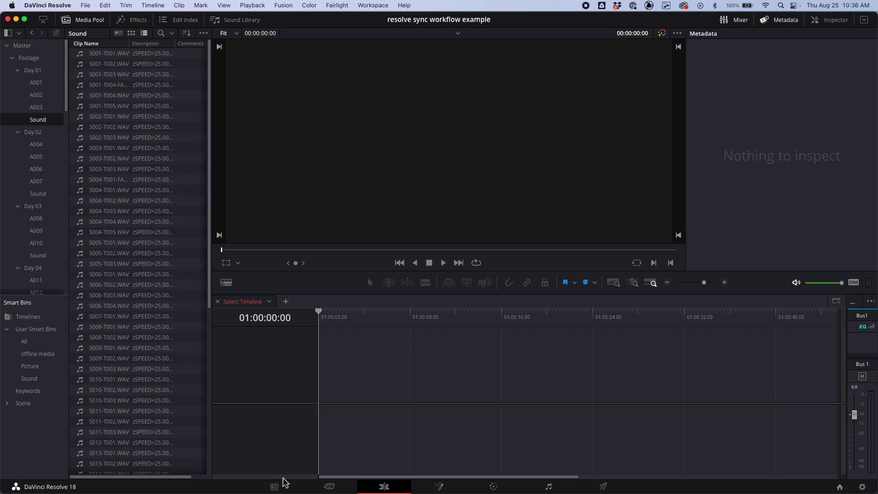
# - Change the audio attributes of S001-T001.WAV on the Media page to one Adaptive 5 track, deleting the four extra mono tracks
pyautogui.click(276, 487)
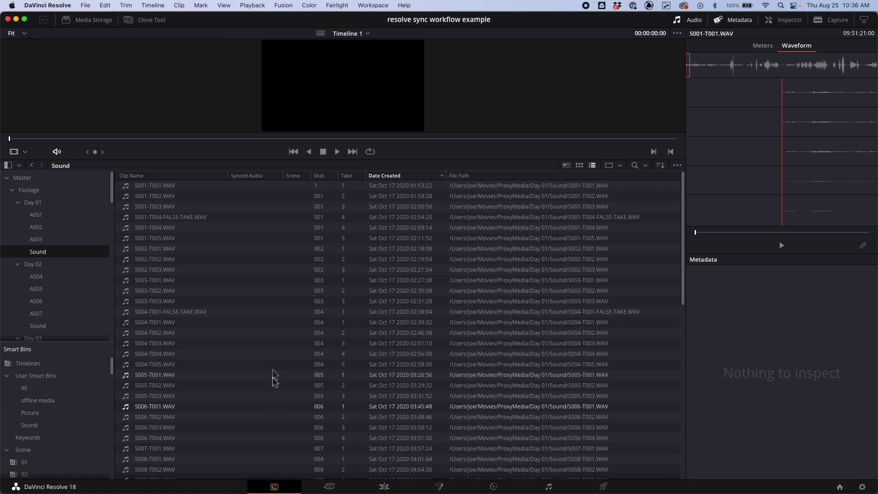
pyautogui.click(237, 188)
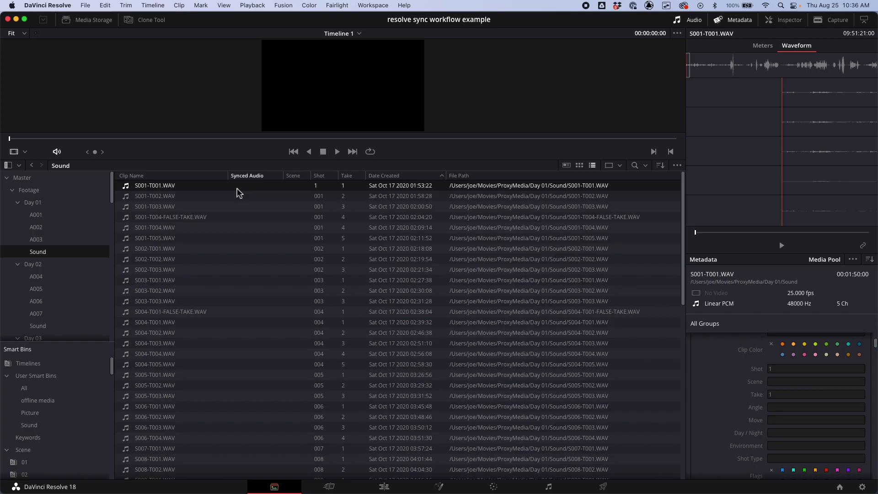
pyautogui.hotkey('ctrl', 'shift', 'a')
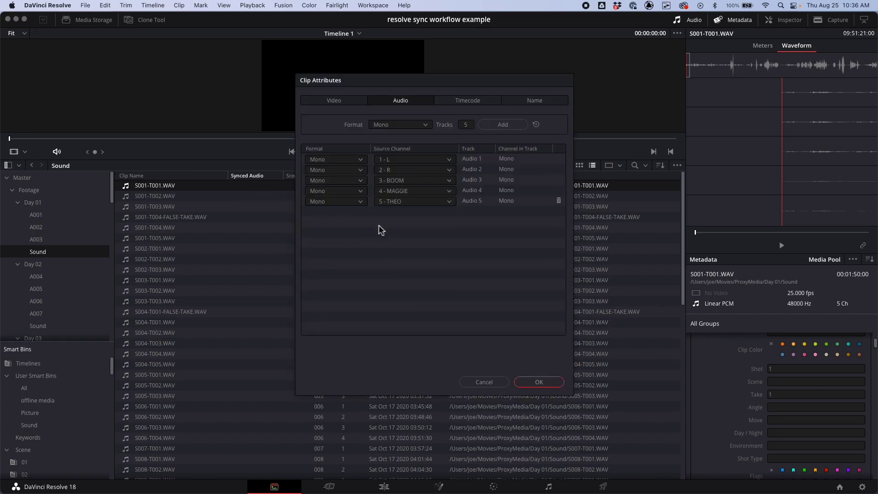
pyautogui.click(360, 160)
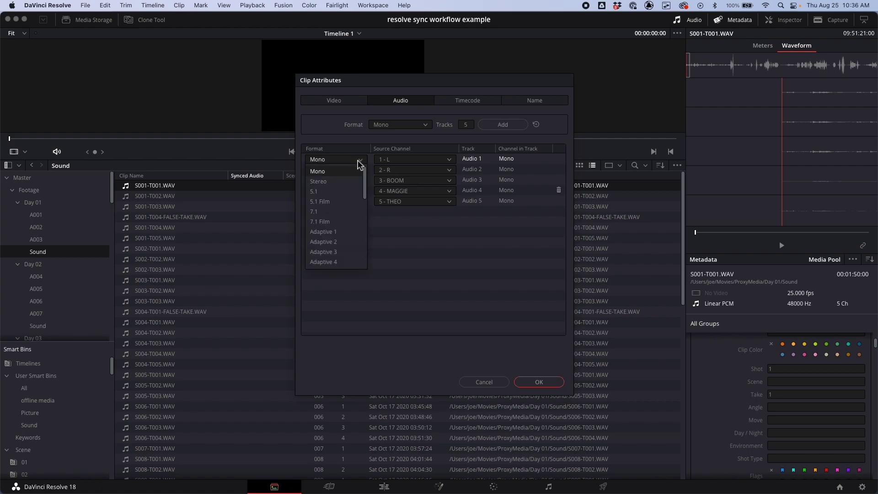
pyautogui.scroll(-2, 355, 238)
pyautogui.click(355, 226)
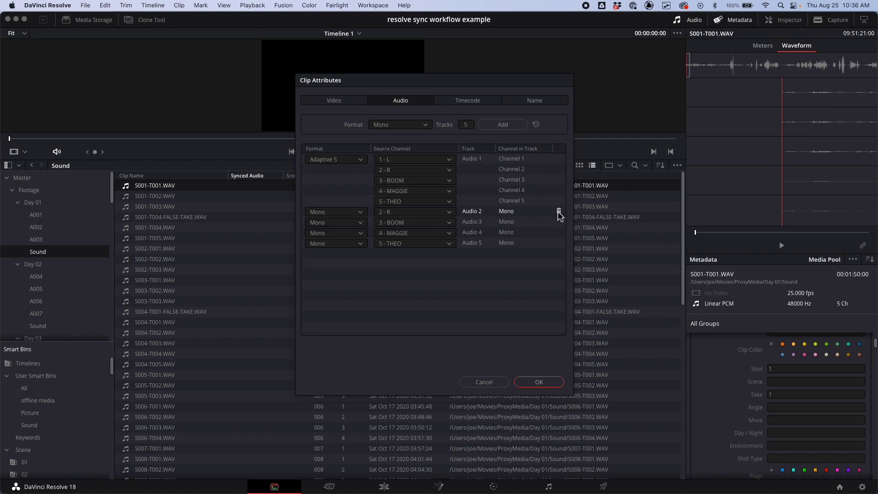
pyautogui.click(559, 212)
pyautogui.click(559, 212)
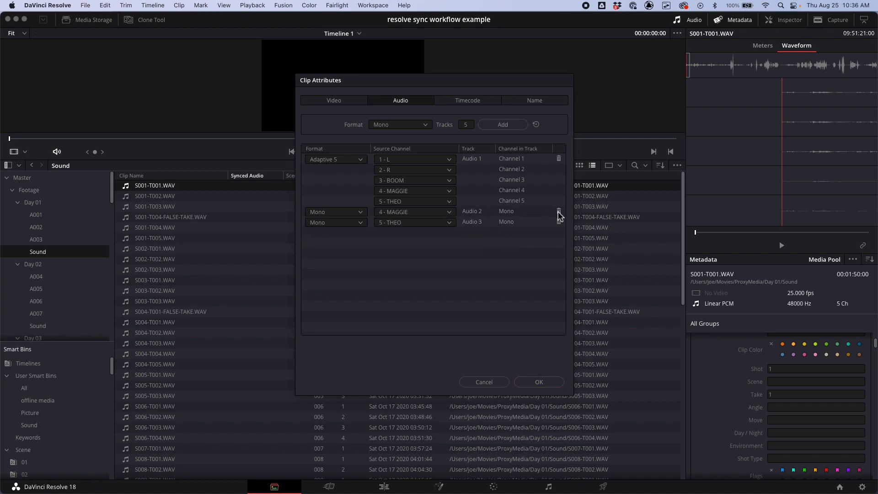
pyautogui.click(559, 211)
pyautogui.click(558, 211)
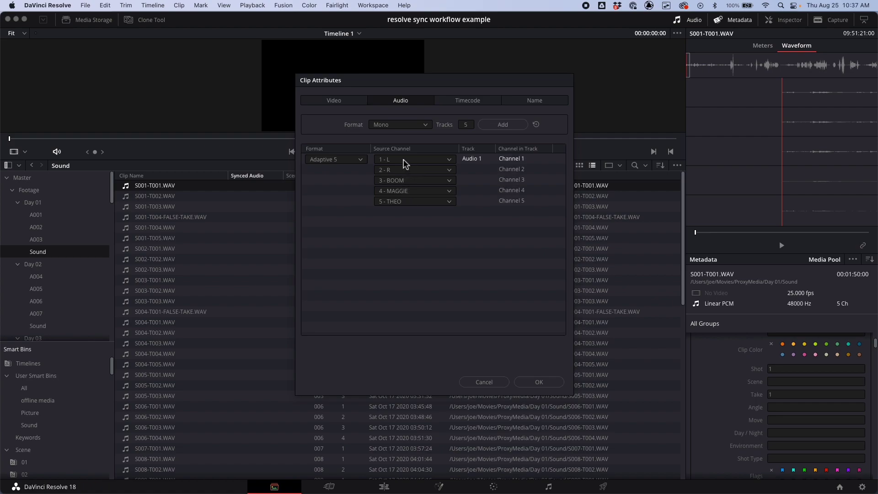
pyautogui.click(540, 383)
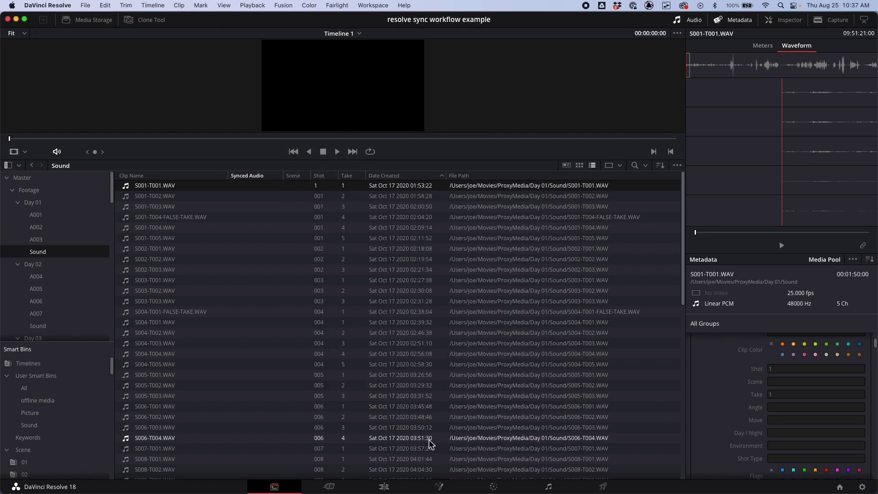
# - Create a timeline from S001-T001.WAV on the Edit page and play its first few seconds
pyautogui.click(385, 487)
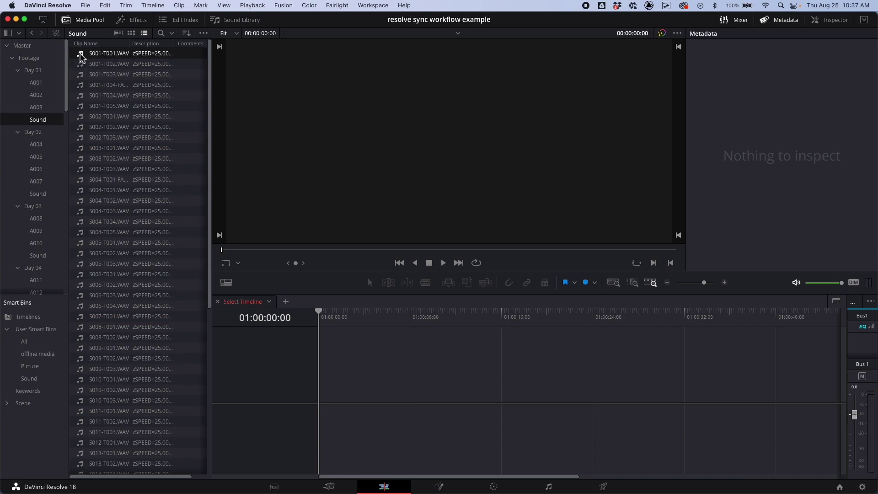
pyautogui.moveTo(80, 56); pyautogui.dragTo(319, 388)
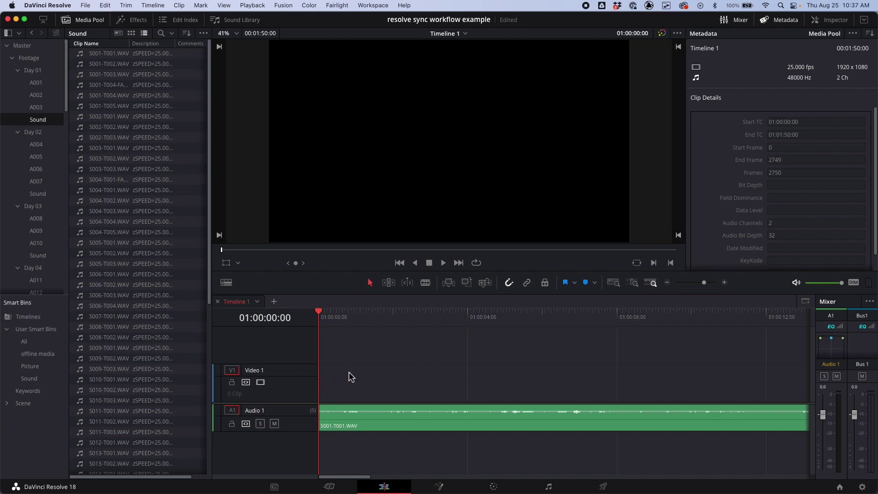
pyautogui.press('space')
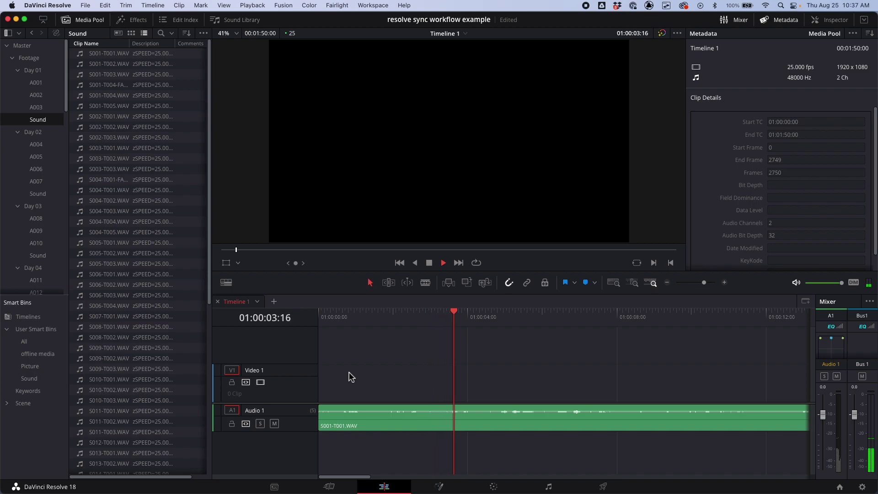
pyautogui.press('space')
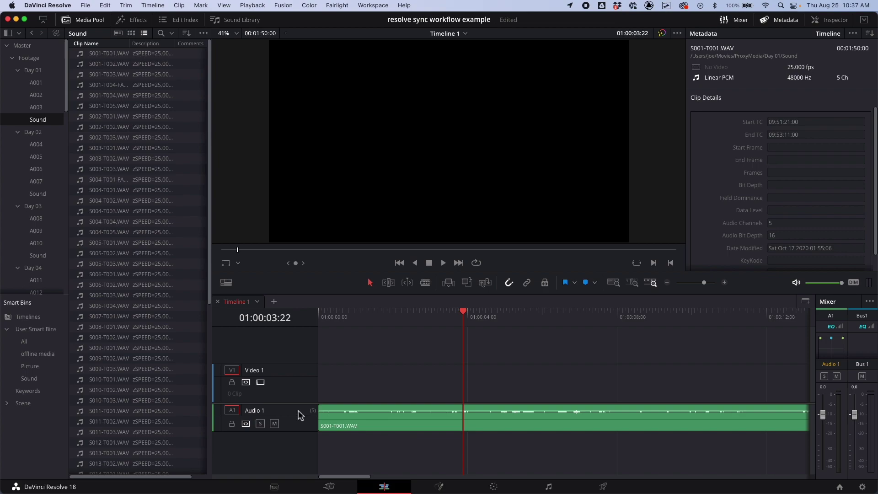
# - Change the Audio 1 track type to Adaptive with 5 channels
pyautogui.rightClick(299, 415)
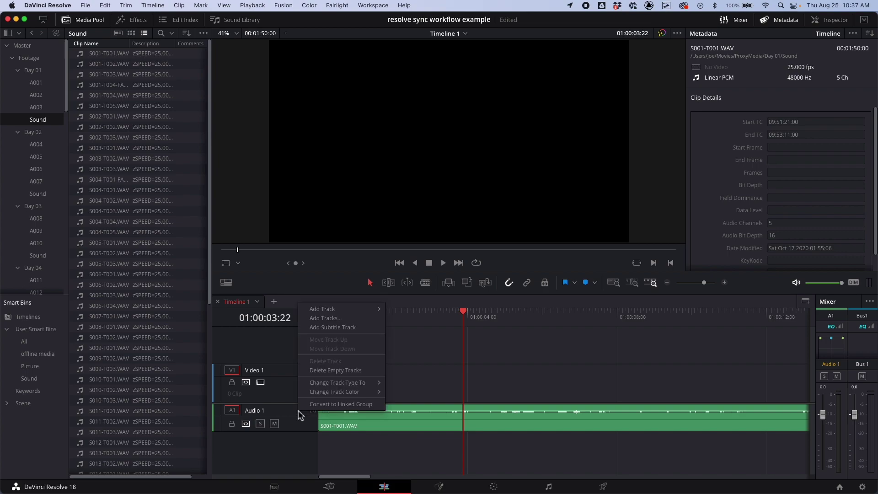
pyautogui.moveTo(355, 384)
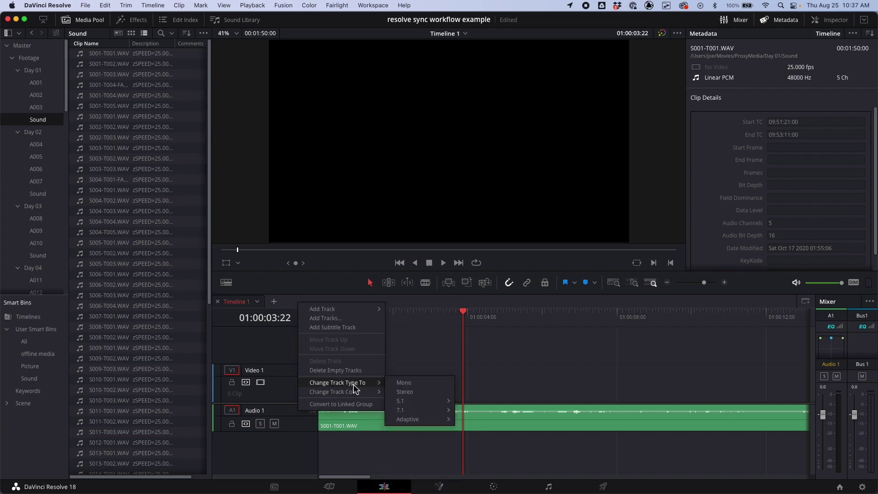
pyautogui.click(417, 419)
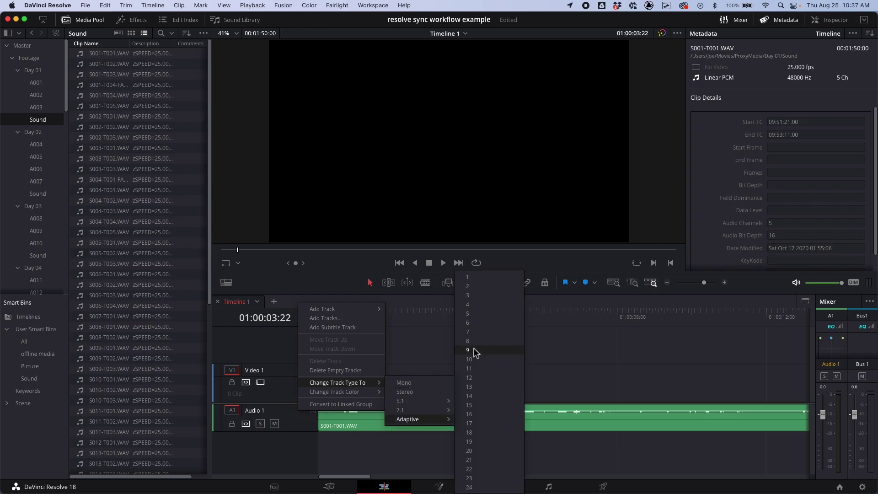
pyautogui.click(476, 315)
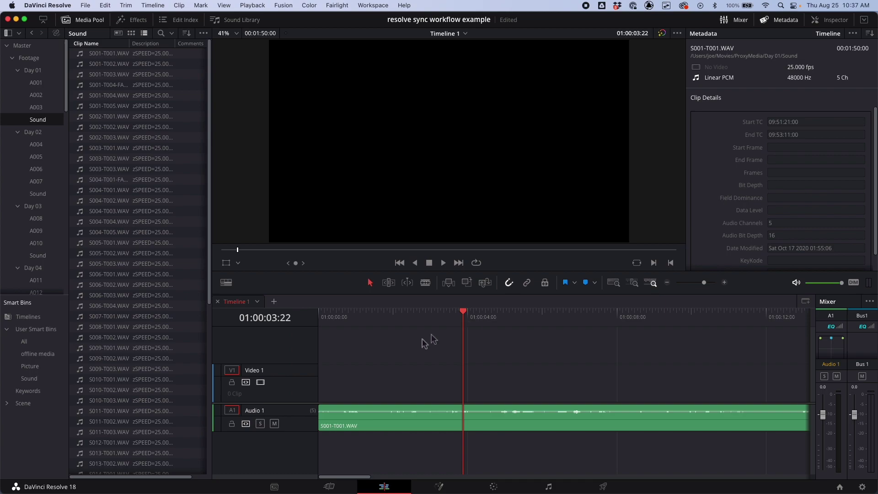
# - Play the first few seconds of Timeline 1 again from its beginning to check the audio
pyautogui.click(359, 317)
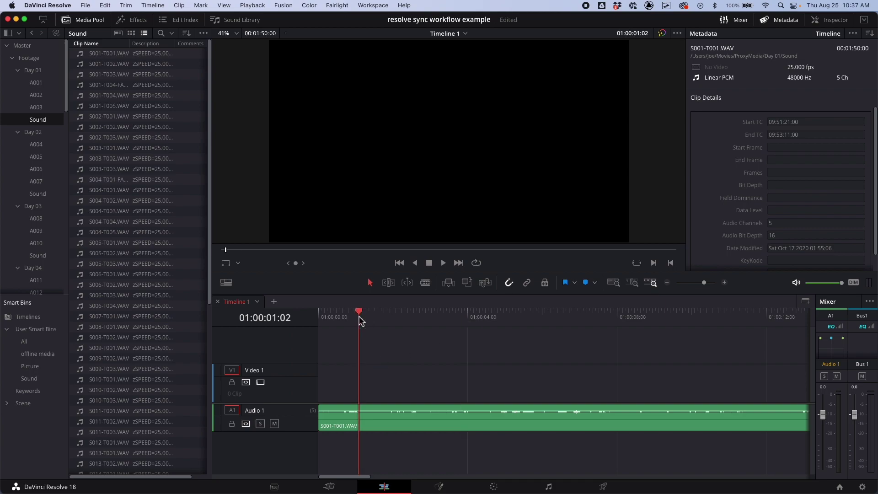
pyautogui.press('Home')
pyautogui.press('space')
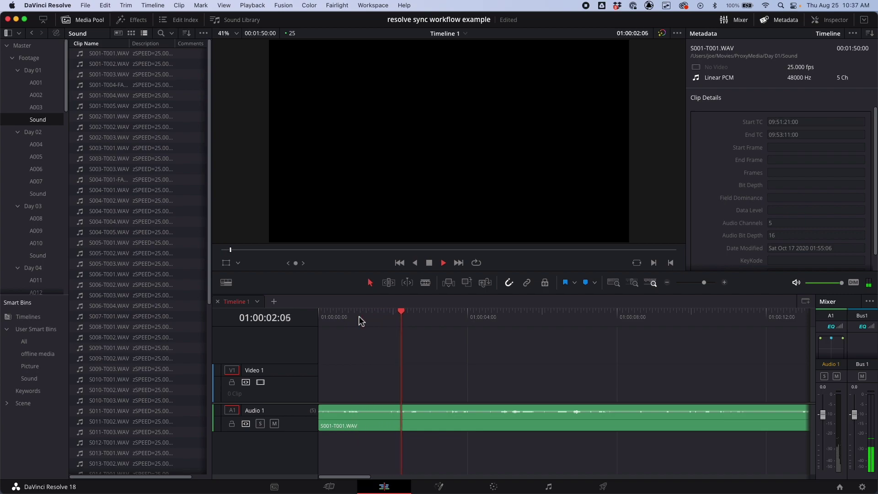
pyautogui.press('space')
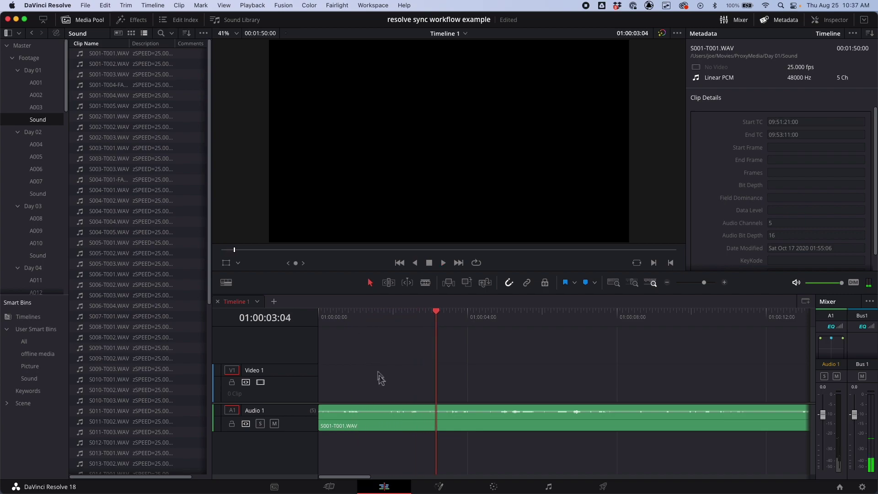
# - Mute channels 3, 4 and 5 in the audio attributes of the S001-T001.WAV clip on Timeline 1
pyautogui.click(388, 424)
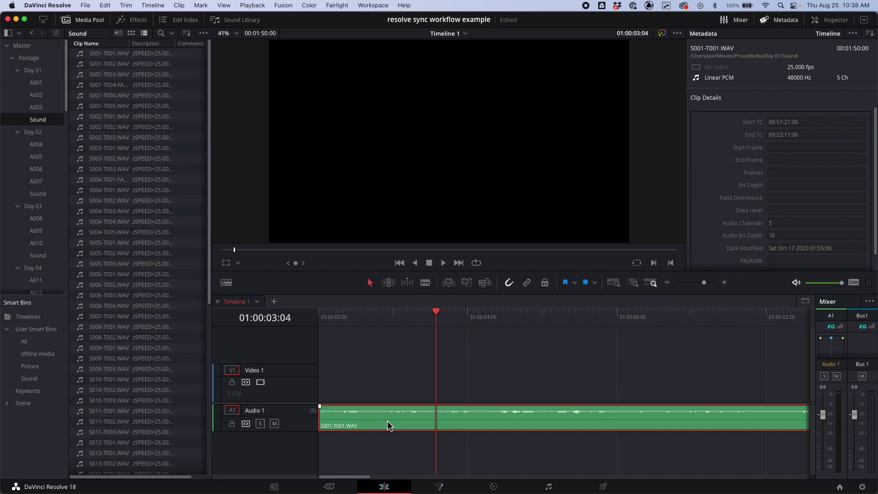
pyautogui.press('super+shift+a')
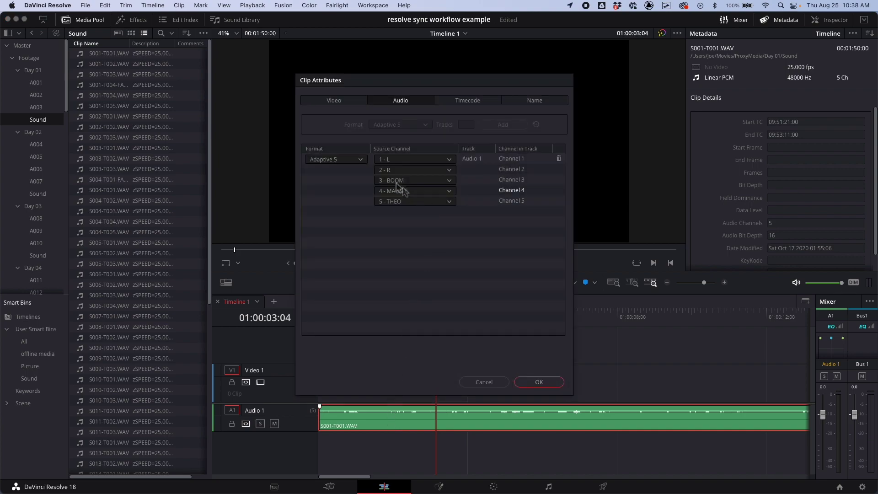
pyautogui.click(430, 181)
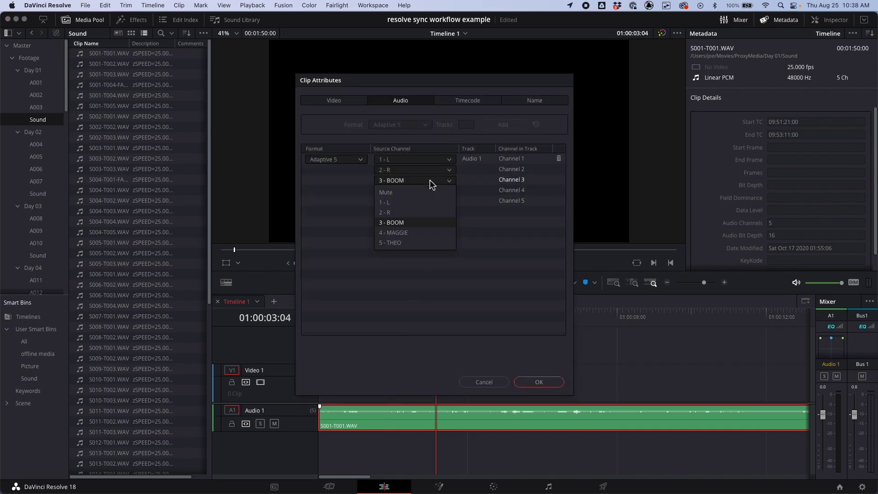
pyautogui.click(427, 193)
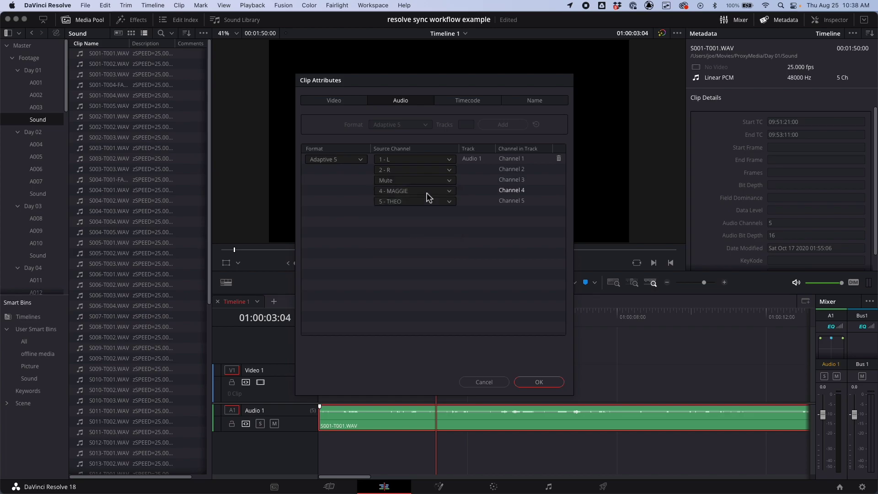
pyautogui.click(426, 191)
pyautogui.click(426, 205)
pyautogui.click(427, 204)
pyautogui.click(425, 214)
pyautogui.click(540, 382)
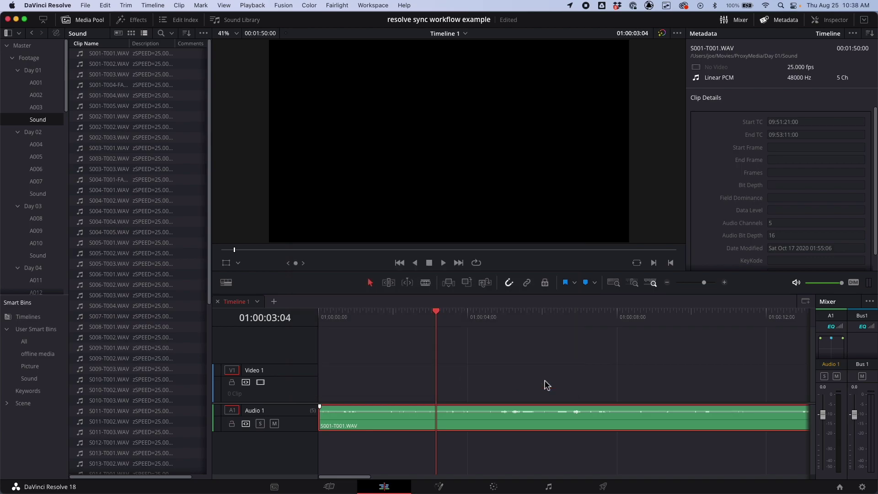
# - Play the first few seconds of Timeline 1 from its beginning, and save the project
pyautogui.press('Home')
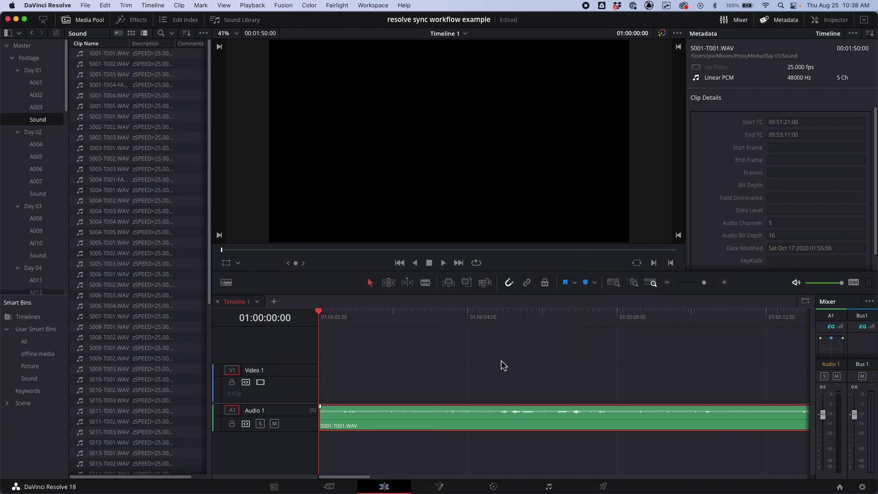
pyautogui.press('space')
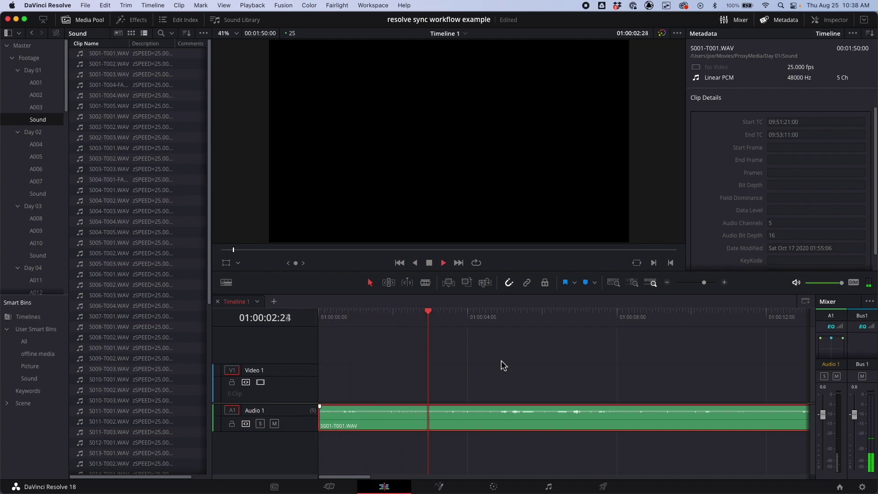
pyautogui.press('space')
pyautogui.press('super+s')
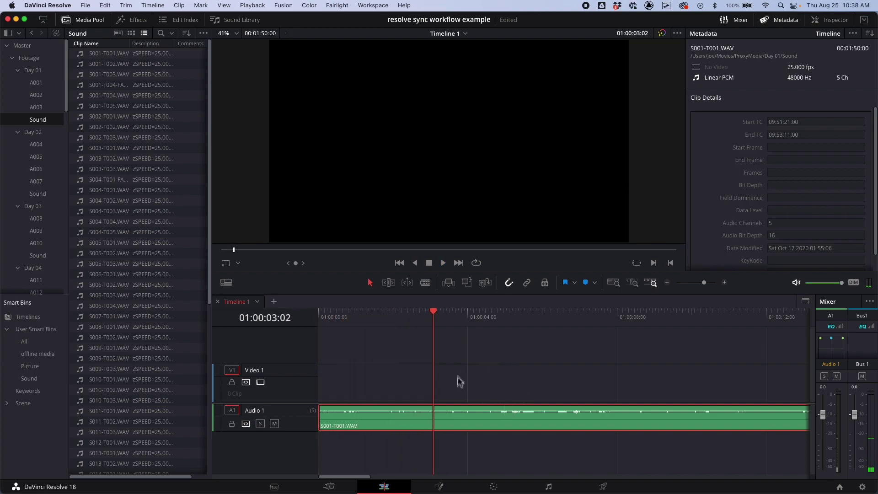
# - Return to the Media page and review the clips in the Day 01 A001 bin, viewing clip 13-001-2
pyautogui.click(275, 487)
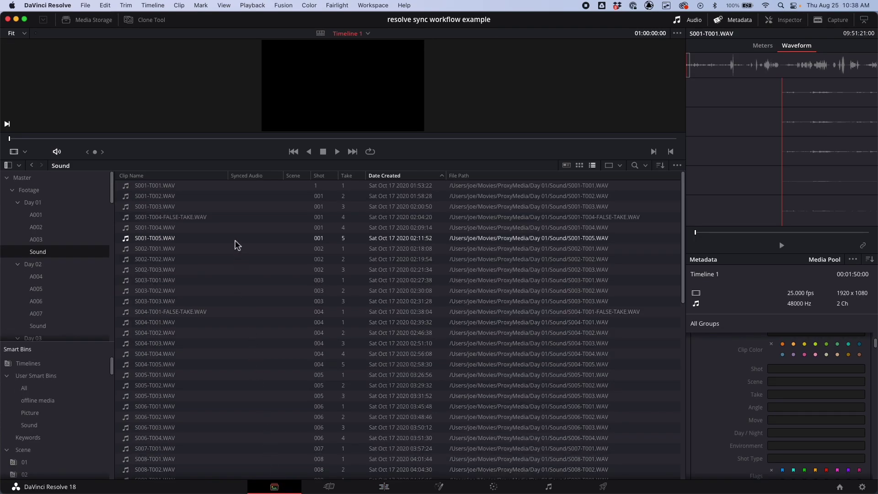
pyautogui.click(188, 189)
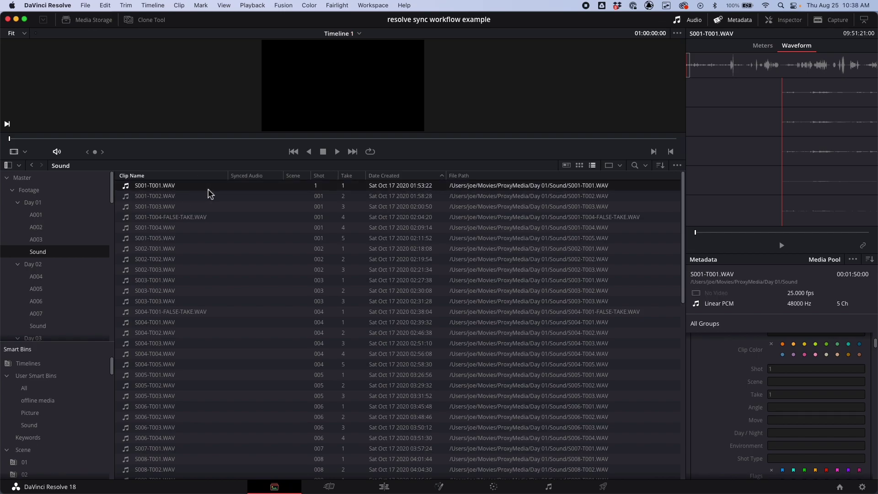
pyautogui.click(57, 215)
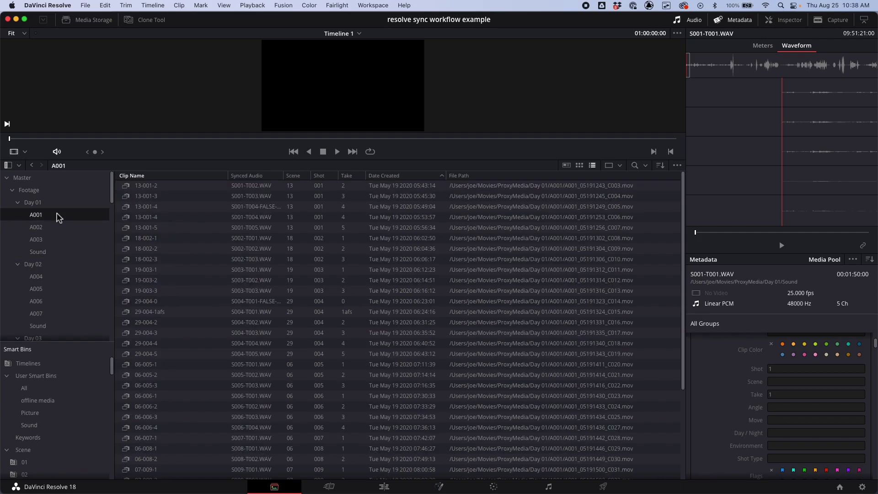
pyautogui.click(170, 187)
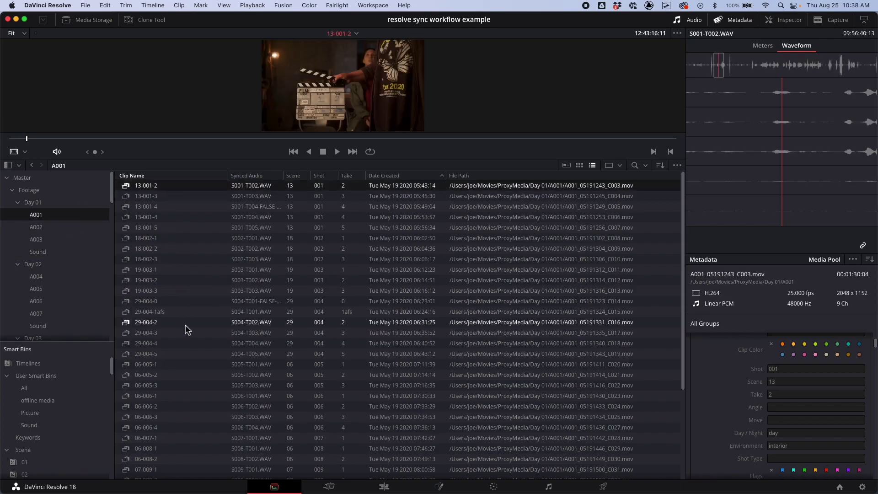
pyautogui.scroll(-5, 187, 330)
pyautogui.scroll(5, 187, 329)
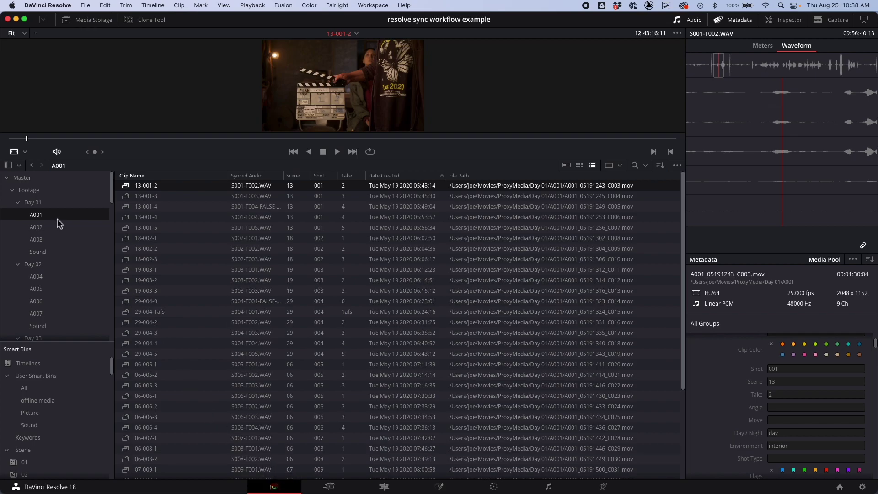
# - Show the Day 01 A001 and Sound bins together in one clip list and enlarge the viewer above it
pyautogui.keyDown('super'); pyautogui.click(59, 255); pyautogui.keyUp('super')
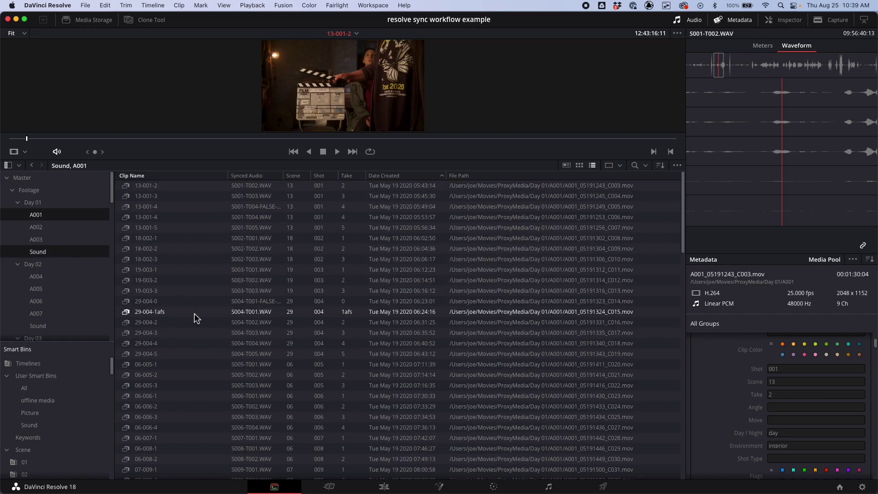
pyautogui.scroll(-20, 196, 318)
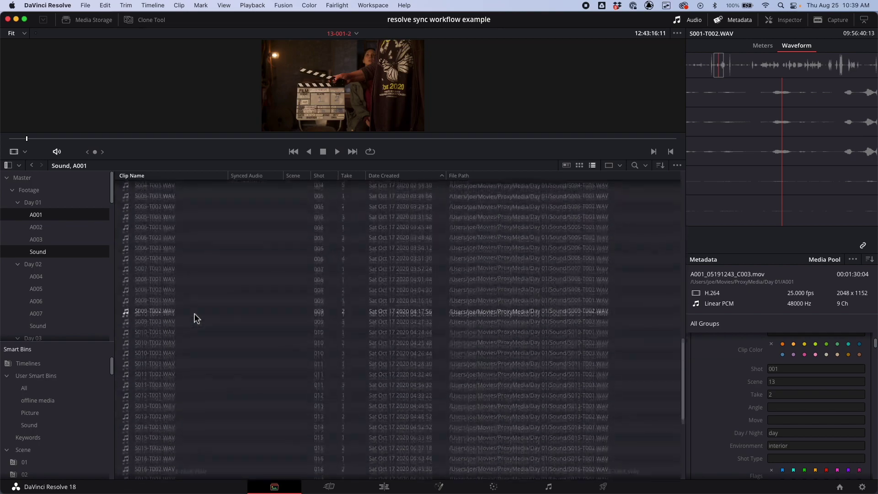
pyautogui.scroll(20, 195, 318)
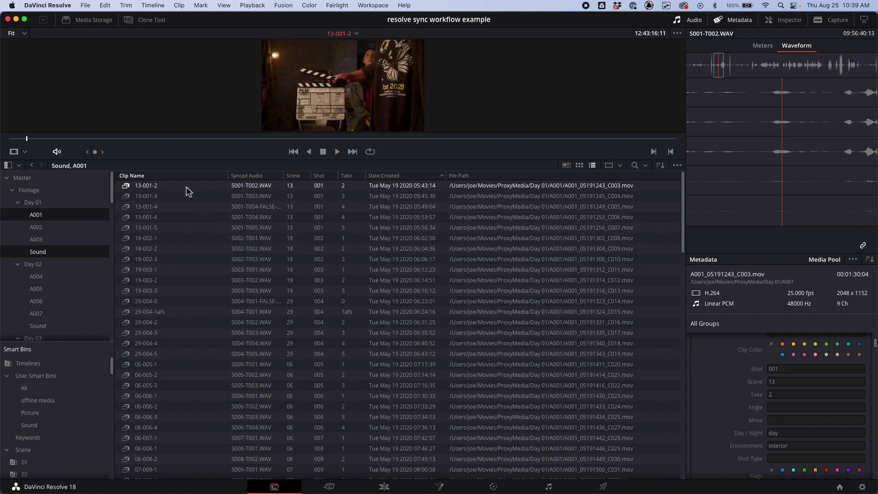
pyautogui.moveTo(327, 160); pyautogui.dragTo(345, 276)
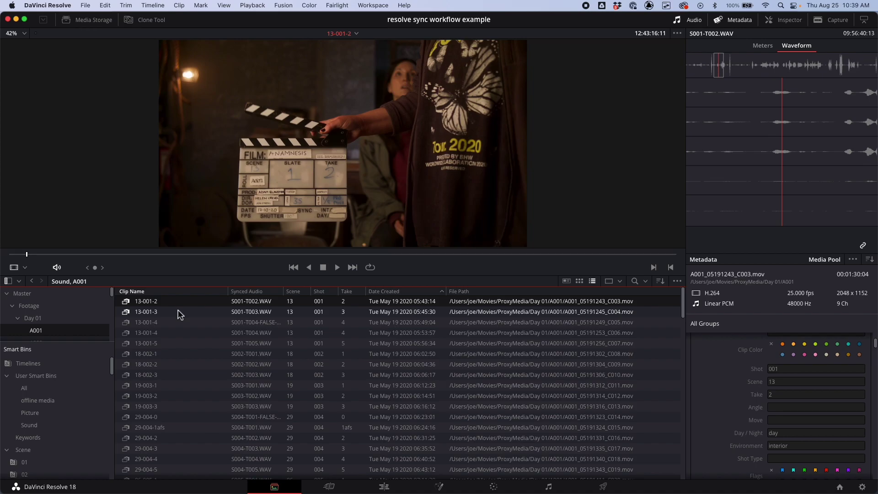
# - Check the audio channel layout in the clip attributes of S001-T002.WAV
pyautogui.scroll(-15, 183, 335)
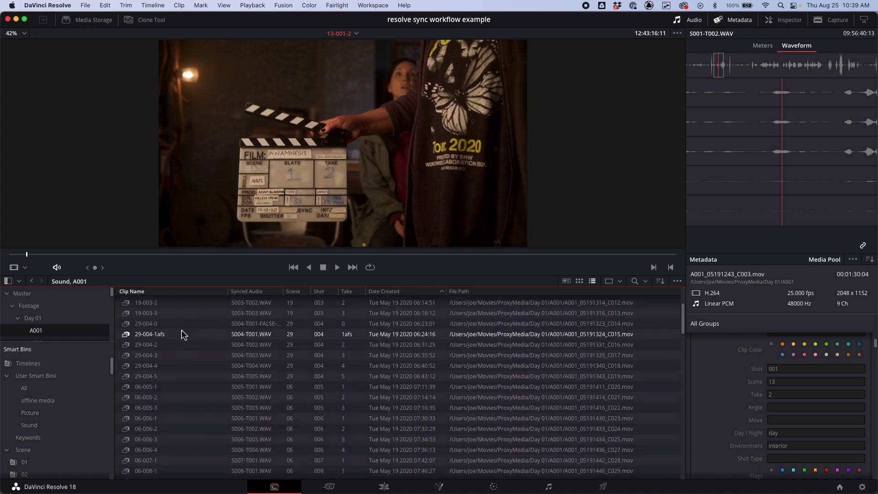
pyautogui.scroll(1, 183, 336)
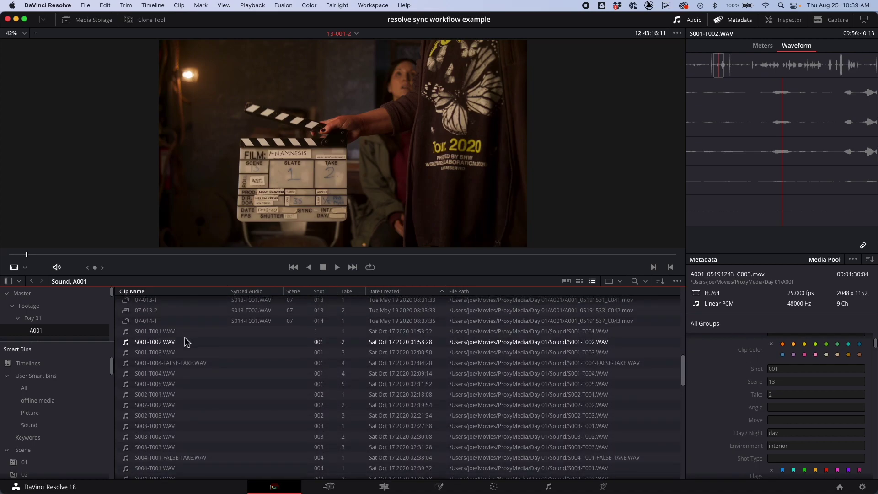
pyautogui.click(183, 333)
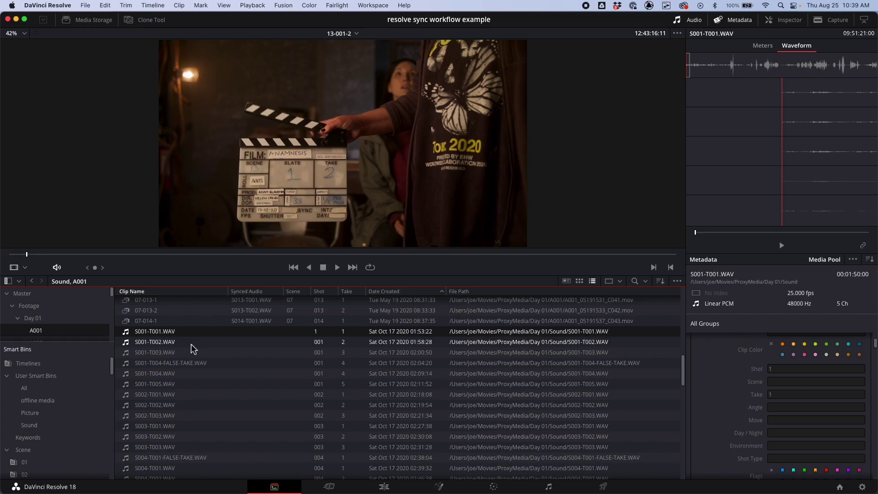
pyautogui.click(192, 344)
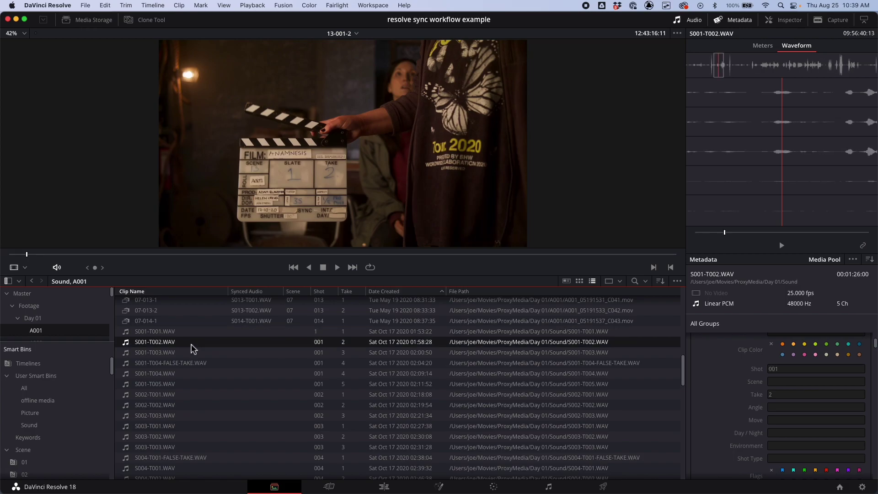
pyautogui.press('super+shift+a')
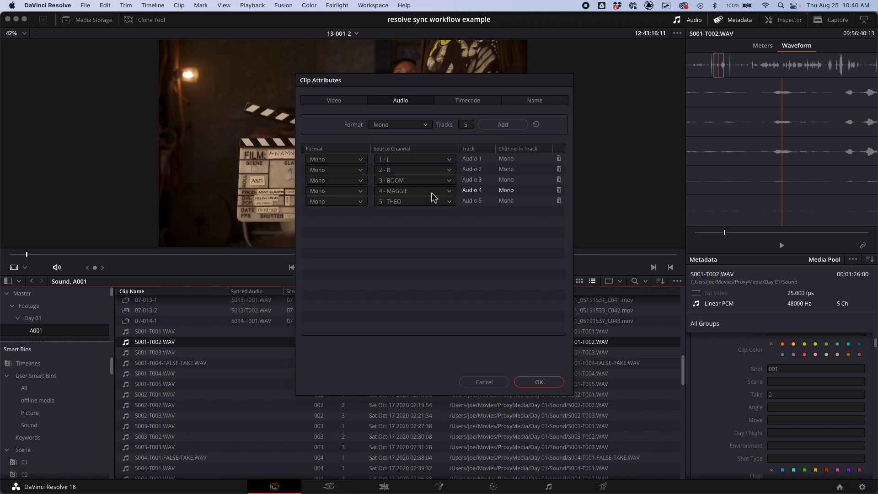
pyautogui.press('Return')
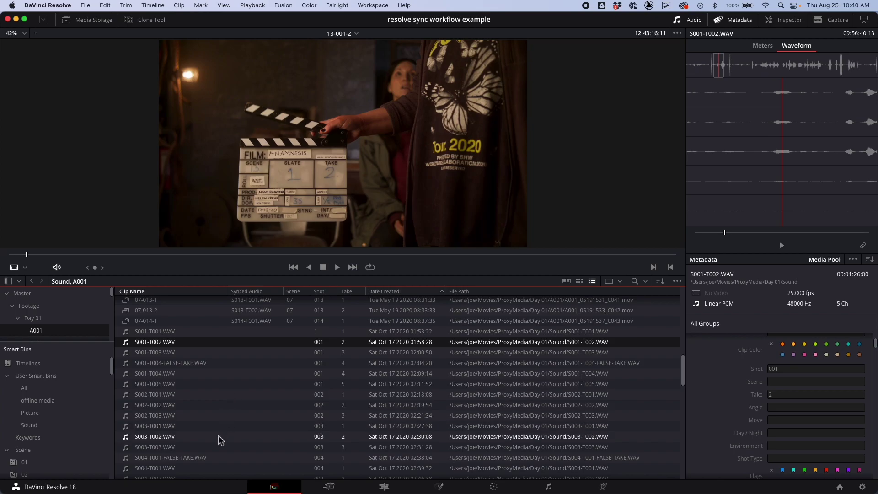
# - Change the audio attributes of all sound clips from S001-T002.WAV to S027-T002.WAV to one Adaptive 9 track, deleting the four extra mono tracks
pyautogui.scroll(-15, 221, 441)
pyautogui.keyDown('shift'); pyautogui.click(203, 463); pyautogui.keyUp('shift')
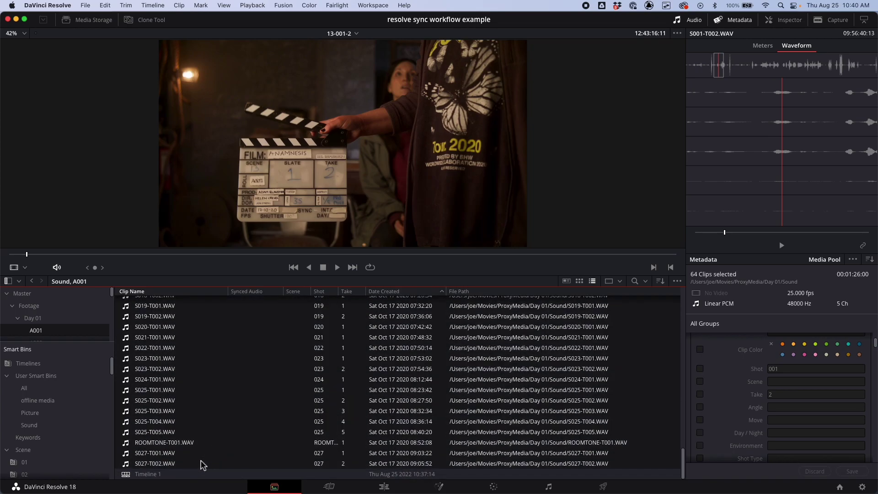
pyautogui.hotkey('shift', 'alt', 'a')
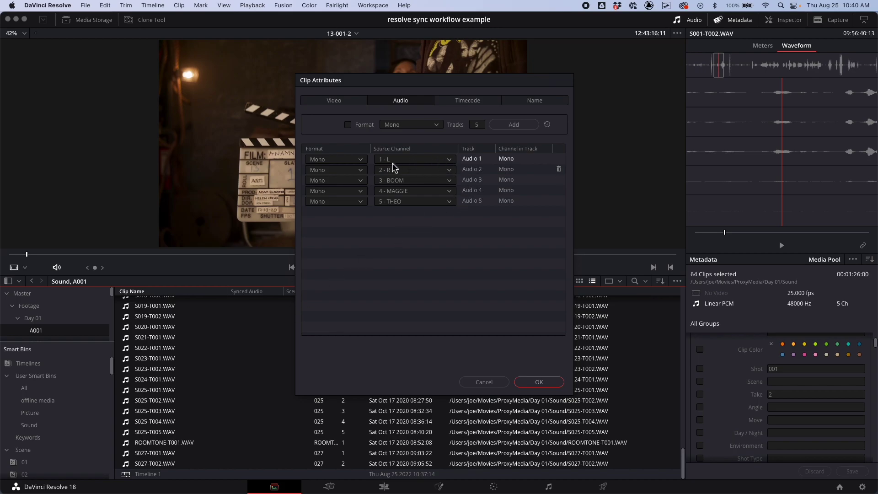
pyautogui.click(361, 160)
pyautogui.scroll(-2, 353, 211)
pyautogui.scroll(-3, 351, 245)
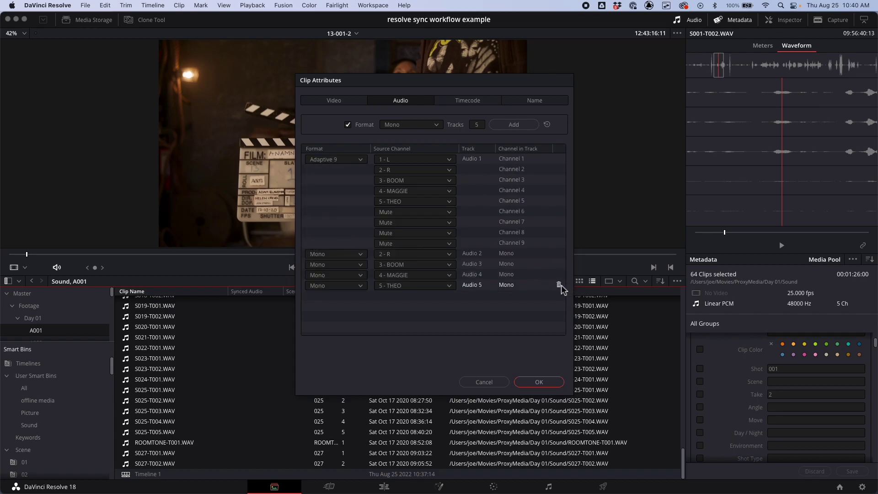
pyautogui.click(558, 285)
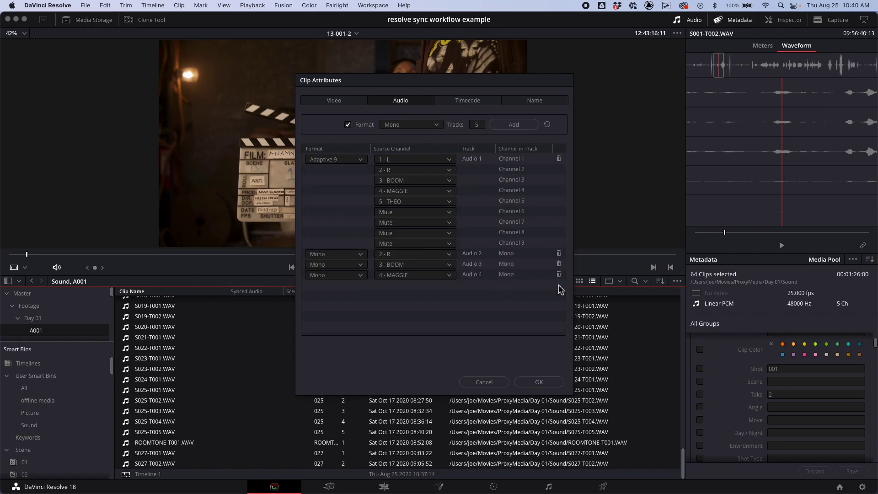
pyautogui.click(559, 254)
pyautogui.click(558, 254)
pyautogui.click(559, 254)
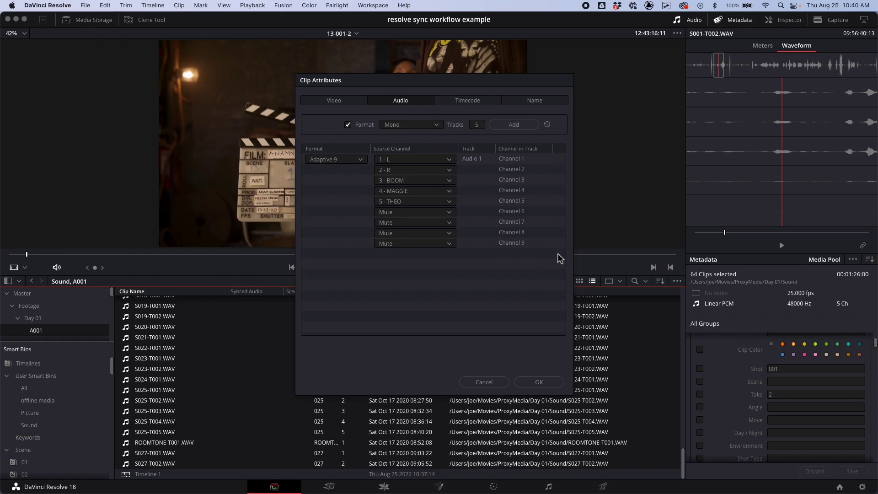
# - Mute source channels 3, 4 and 5 for the selected sound clips and apply the attributes
pyautogui.click(436, 183)
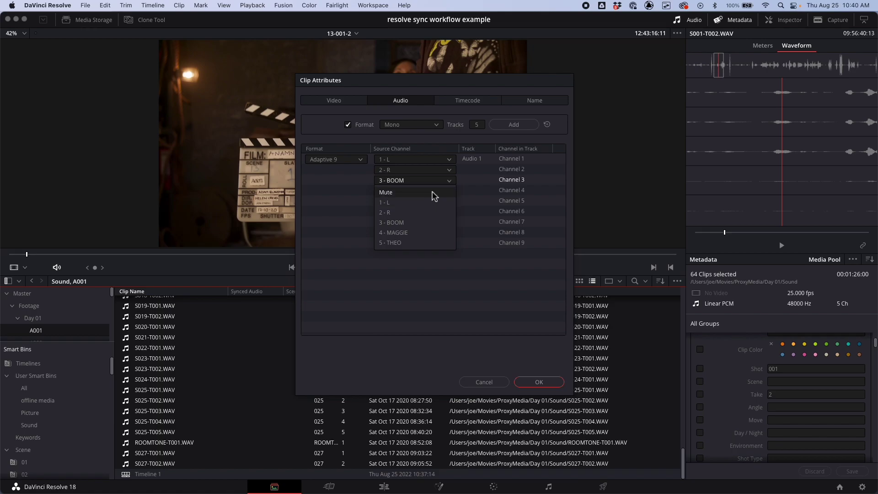
pyautogui.click(433, 194)
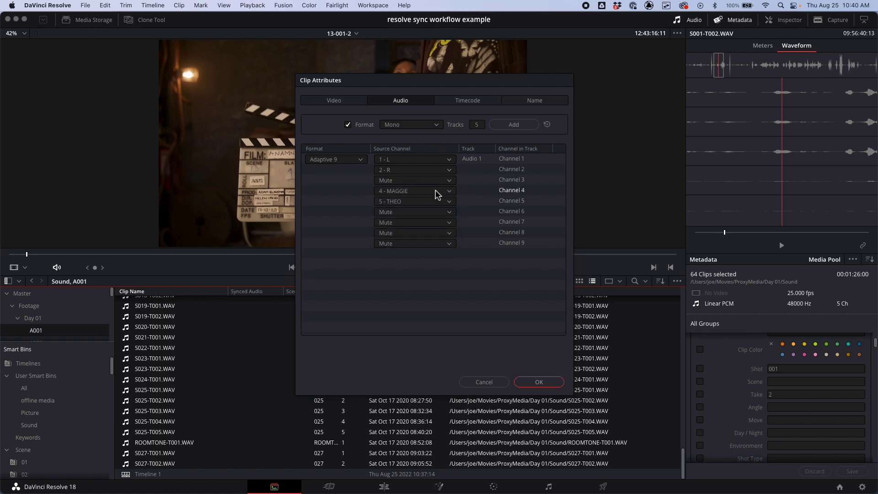
pyautogui.click(436, 194)
pyautogui.click(434, 203)
pyautogui.click(434, 202)
pyautogui.click(433, 211)
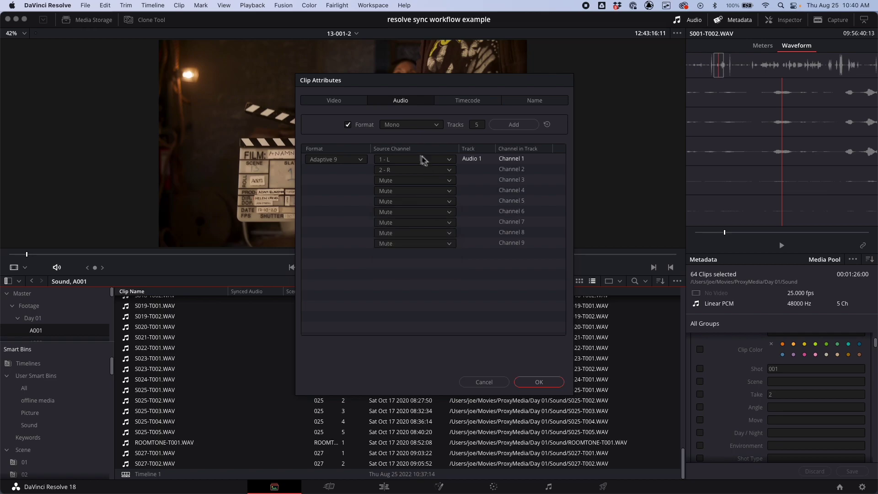
pyautogui.click(540, 382)
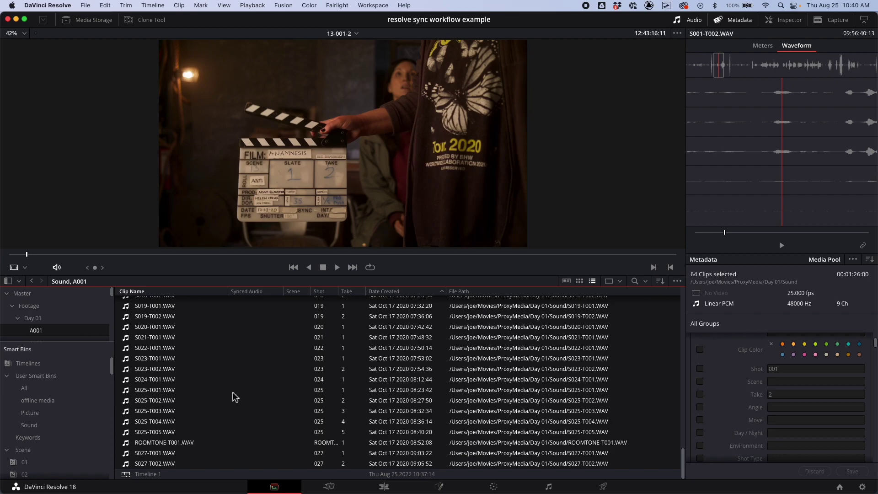
# - Check the audio channel layout in the clip attributes of S024-T001.WAV, and return to the start of the clip list
pyautogui.doubleClick(210, 474)
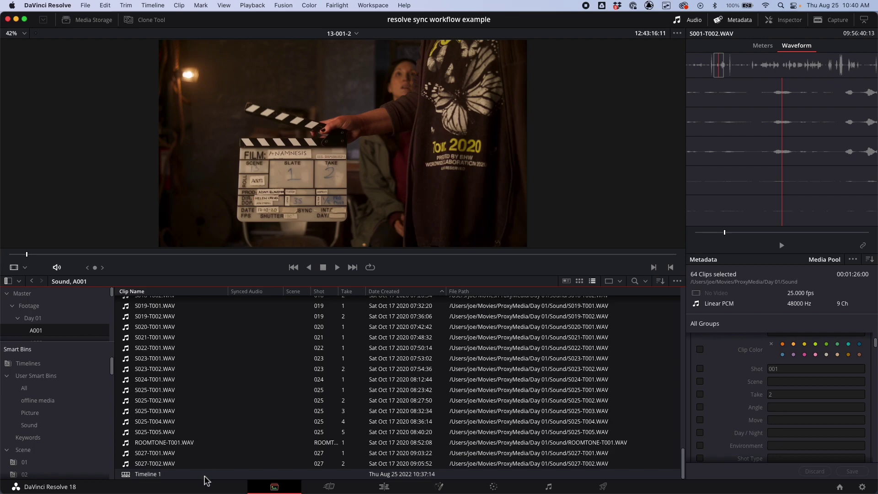
pyautogui.click(177, 379)
pyautogui.press('super+shift+a')
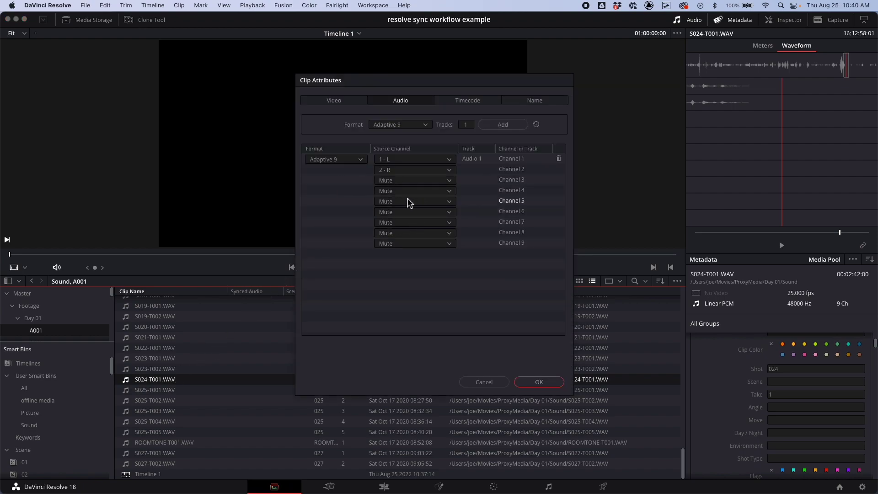
pyautogui.press('Escape')
pyautogui.scroll(15, 250, 342)
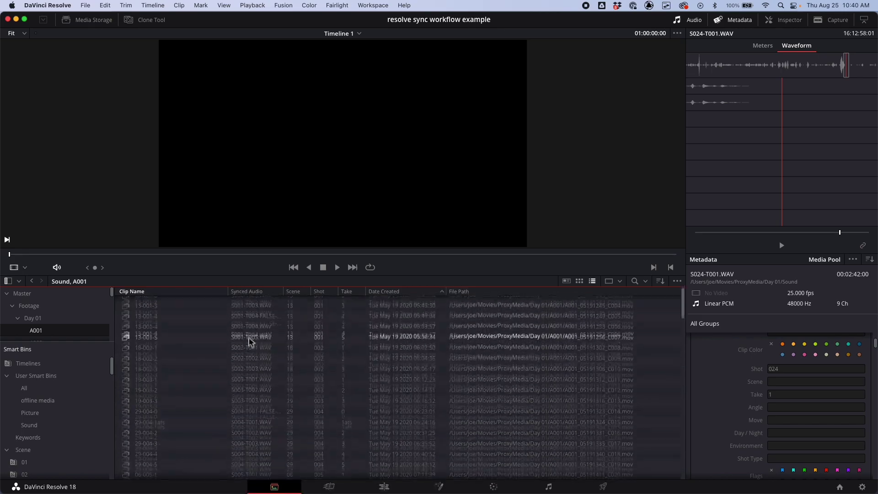
# - Load clip 13-001-2 in the viewer and show the audio waveform of sound clip S001-T002.WAV
pyautogui.press('Up')
pyautogui.press('Up')
pyautogui.press('Up')
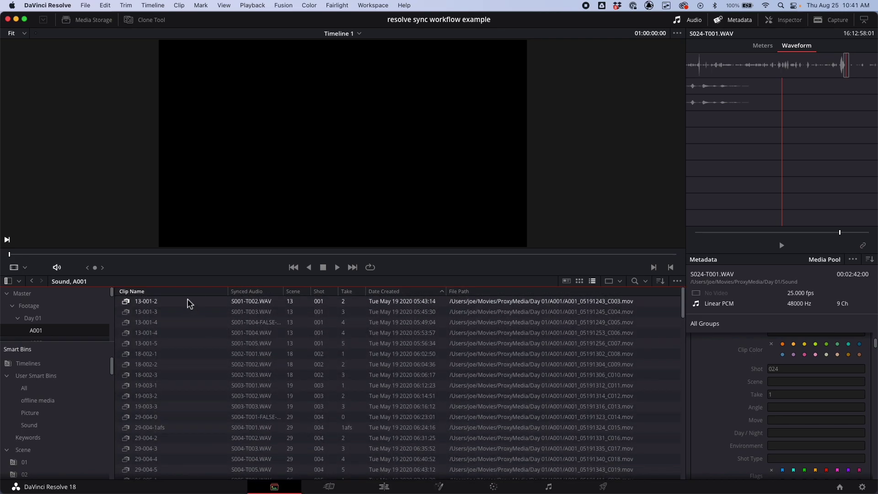
pyautogui.scroll(-8, 398, 384)
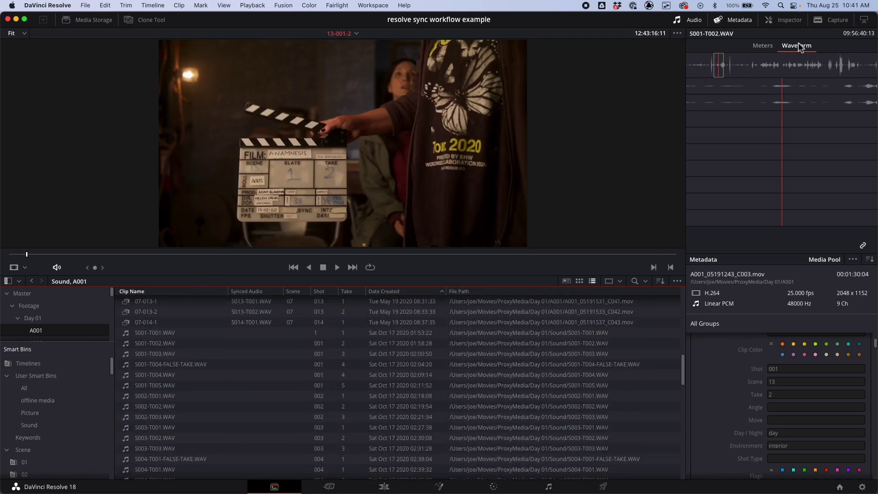
pyautogui.click(763, 46)
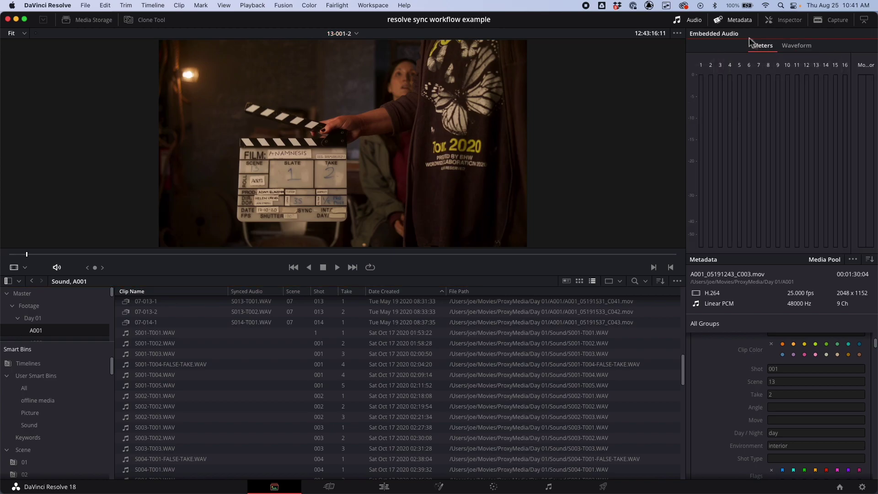
pyautogui.click(698, 22)
pyautogui.click(698, 22)
pyautogui.click(804, 48)
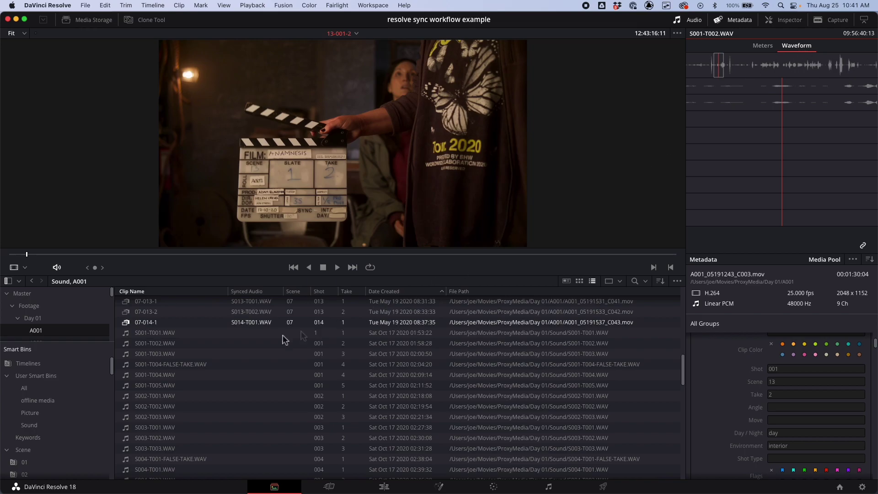
pyautogui.click(192, 346)
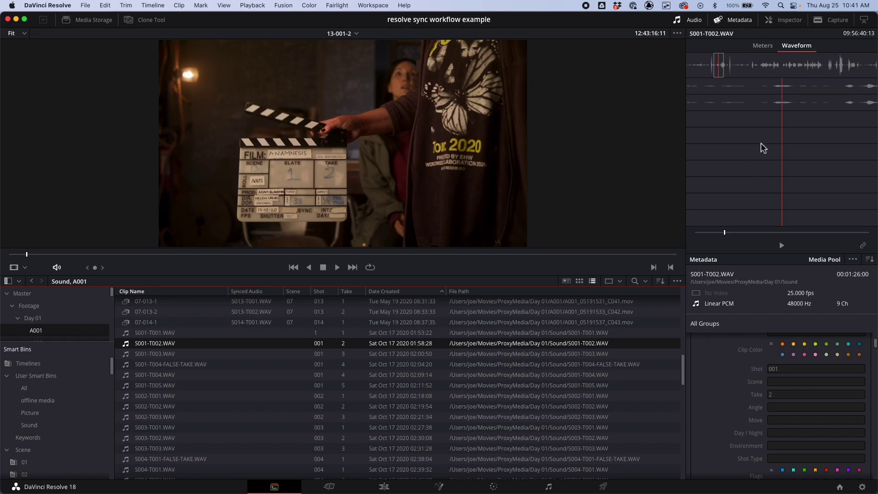
# - Play clip 13-001-2 through the slate clap and park the playhead on the clap frame at 12:43:21:19
pyautogui.click(370, 227)
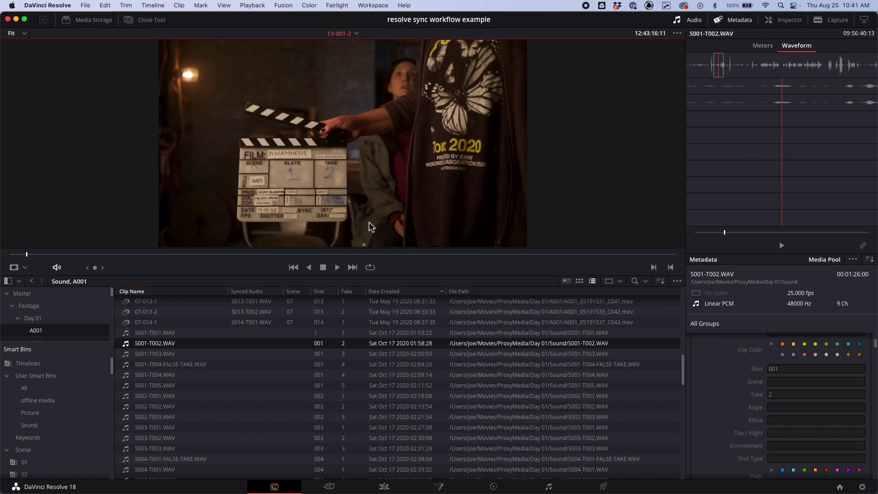
pyautogui.press('space')
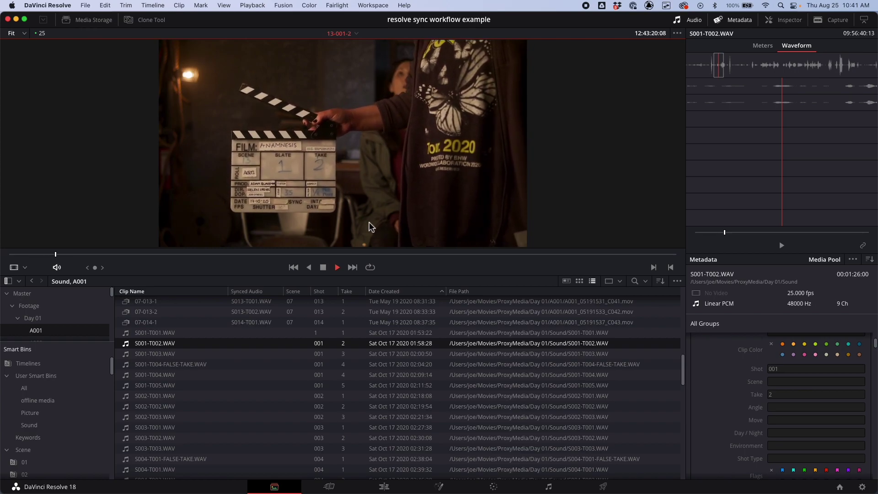
pyautogui.press('space')
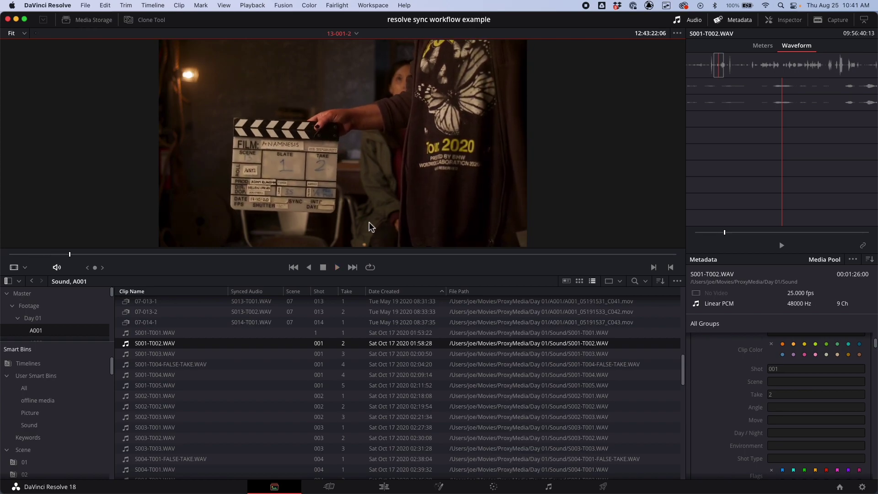
pyautogui.press('Left')
pyautogui.press('Left')
pyautogui.press('Left')
pyautogui.press('Left')
pyautogui.press('Left')
pyautogui.press('Left')
pyautogui.press('Left')
pyautogui.press('Left')
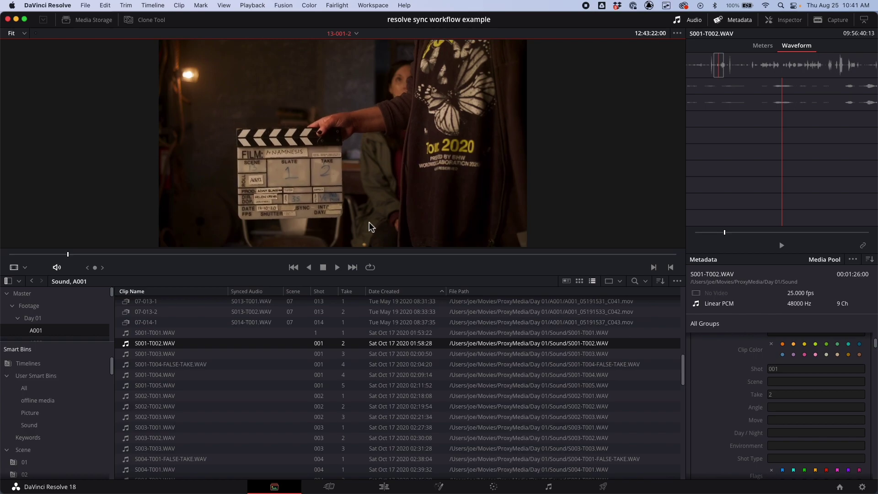
pyautogui.press('Left')
pyautogui.press('Left')
pyautogui.press('Left')
pyautogui.press('Left')
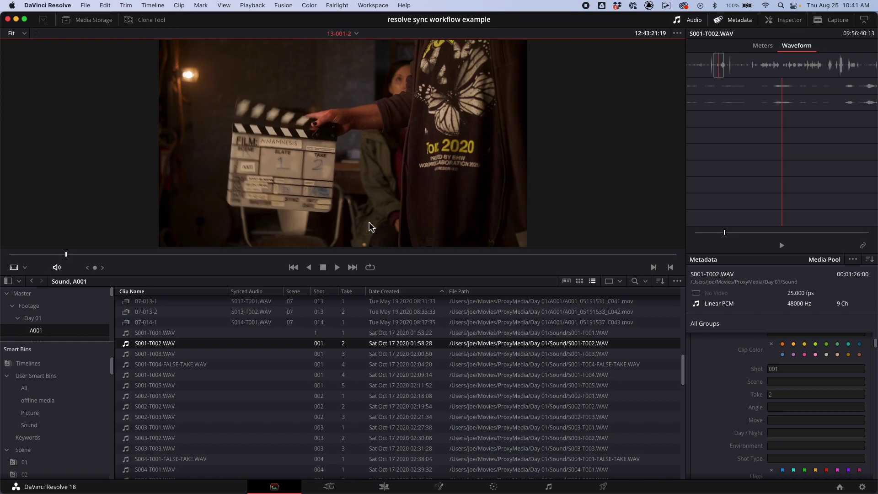
pyautogui.press('Right')
pyautogui.press('Left')
pyautogui.press('Right')
pyautogui.press('Left')
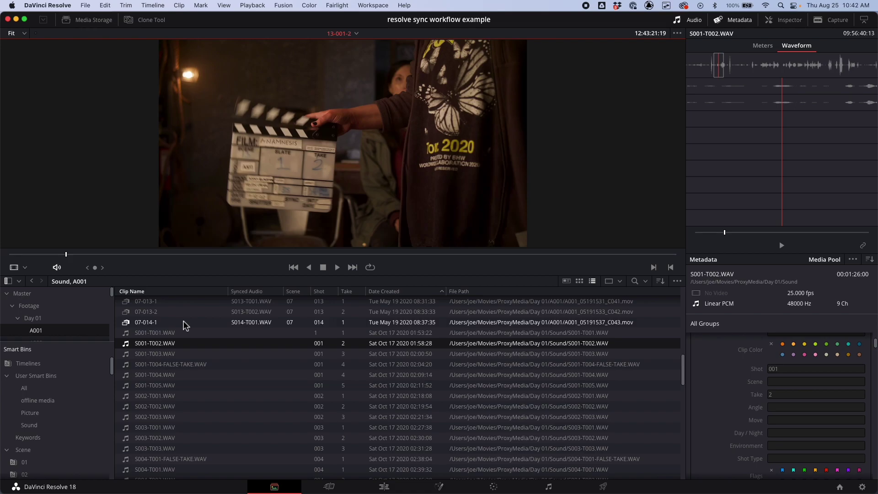
# - Position the S001-T002.WAV waveform on the clap peak at 09:56:45:23 and link it to the video clip
pyautogui.scroll(-4, 185, 326)
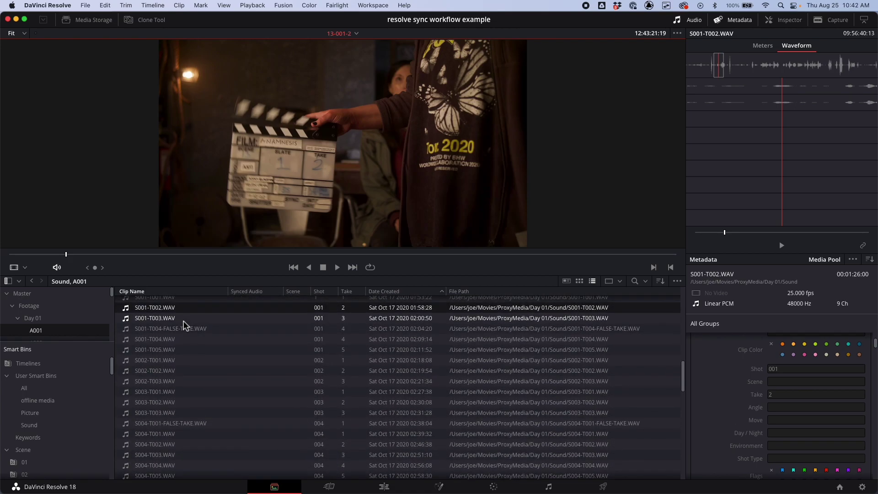
pyautogui.scroll(1, 185, 326)
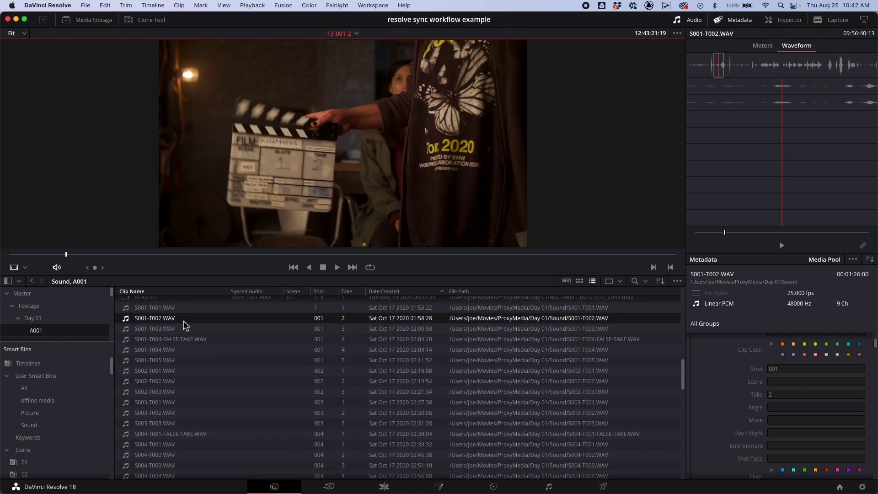
pyautogui.click(729, 76)
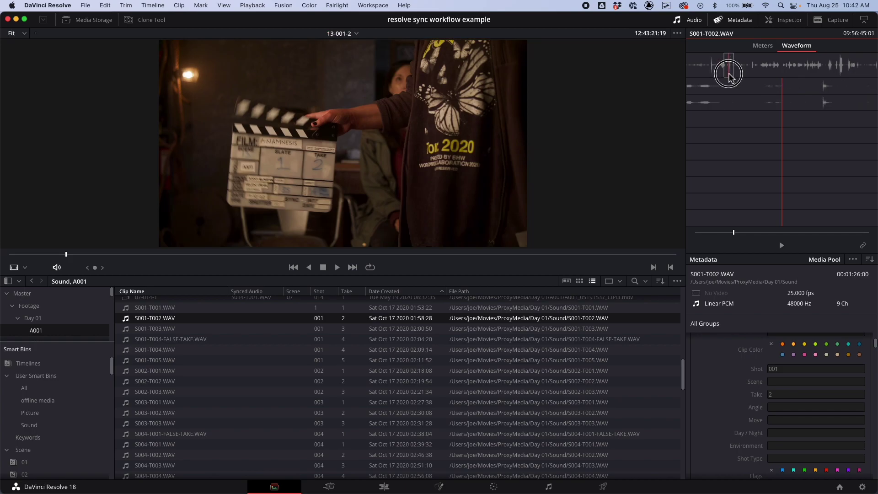
pyautogui.moveTo(730, 76)
pyautogui.mouseDown()
pyautogui.moveTo(759, 111)
pyautogui.moveTo(746, 111)
pyautogui.moveTo(767, 105)
pyautogui.moveTo(727, 72)
pyautogui.moveTo(733, 75)
pyautogui.mouseUp()
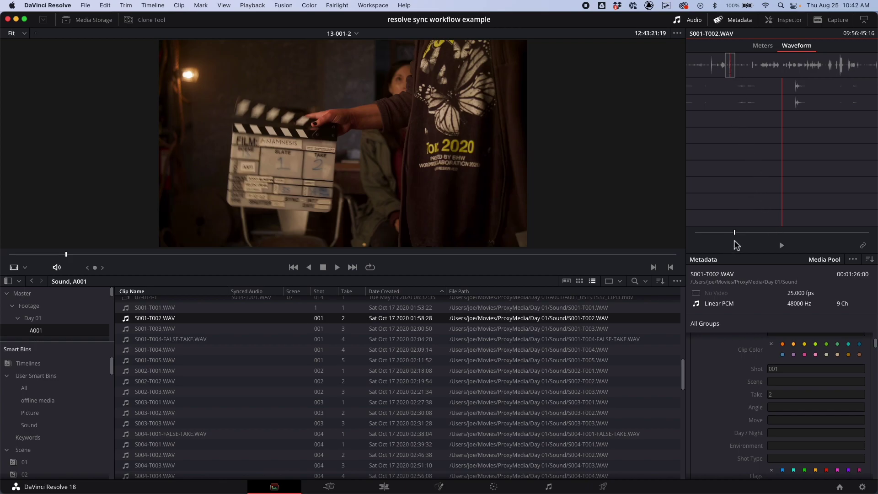
pyautogui.moveTo(736, 234); pyautogui.dragTo(736, 234)
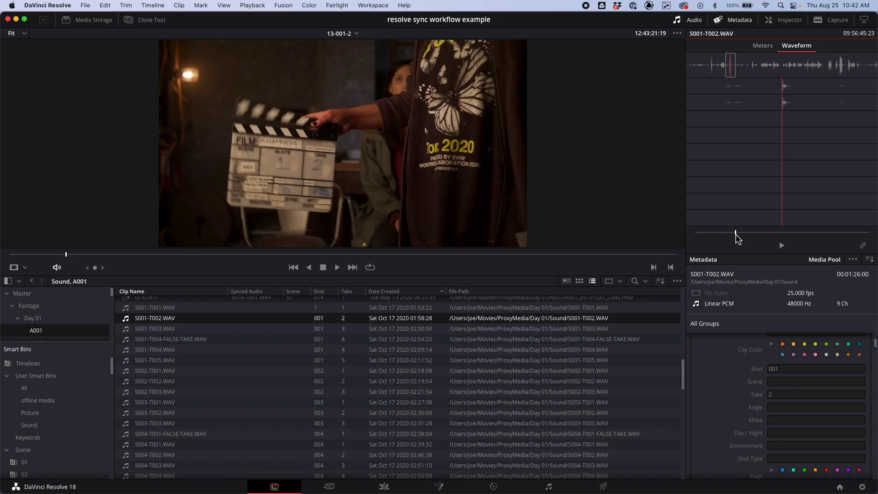
pyautogui.click(864, 247)
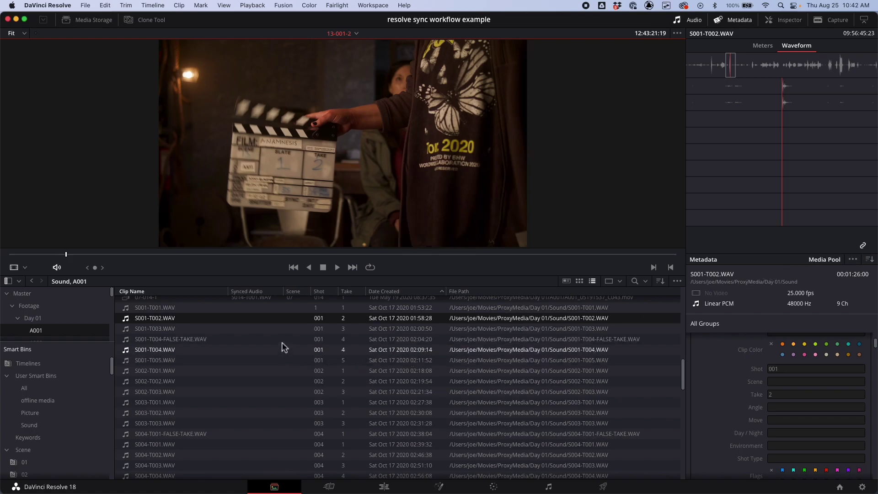
# - Set the Scene metadata of the first clip, A001_05191243_C003.mov, to 13
pyautogui.scroll(8, 284, 344)
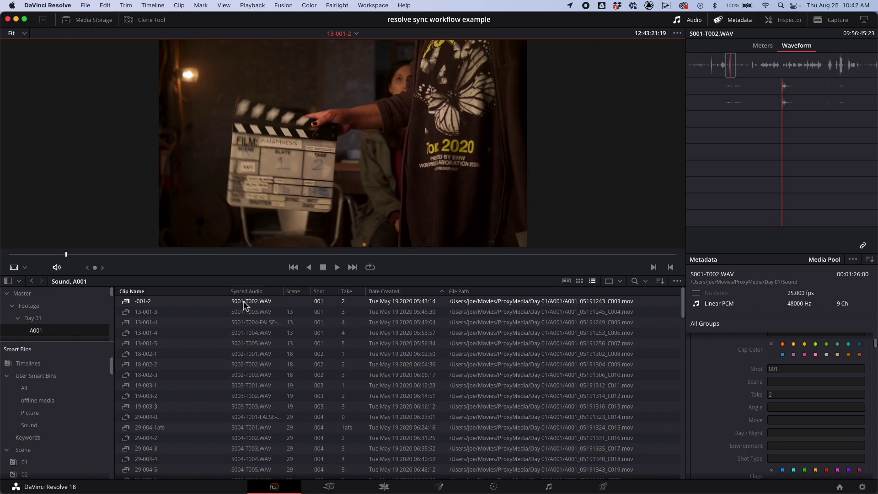
pyautogui.click(200, 301)
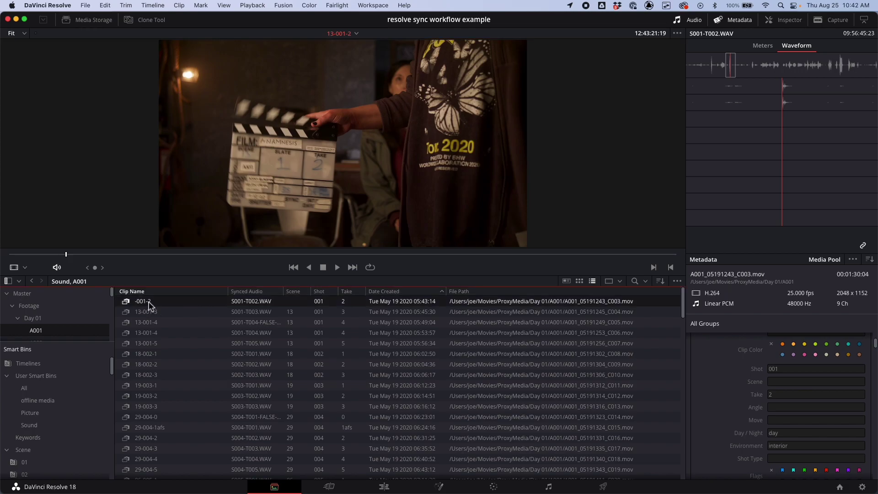
pyautogui.keyDown('shift'); pyautogui.click(139, 312); pyautogui.keyUp('shift')
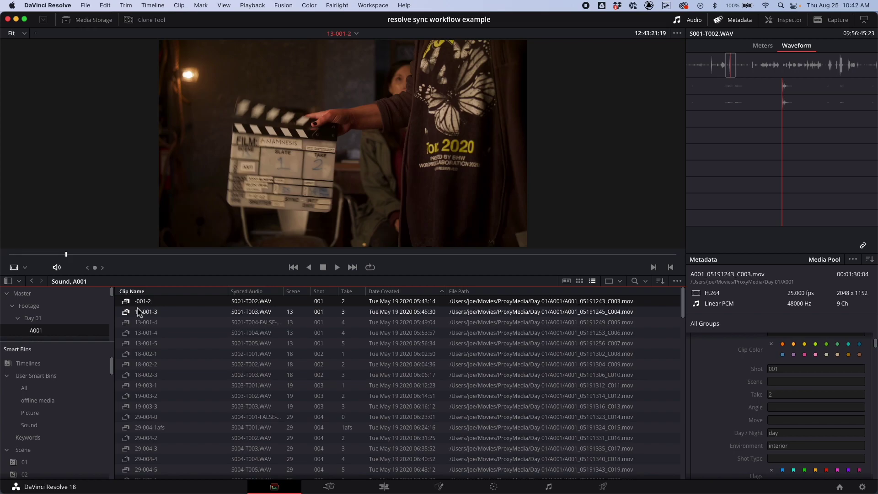
pyautogui.click(145, 303)
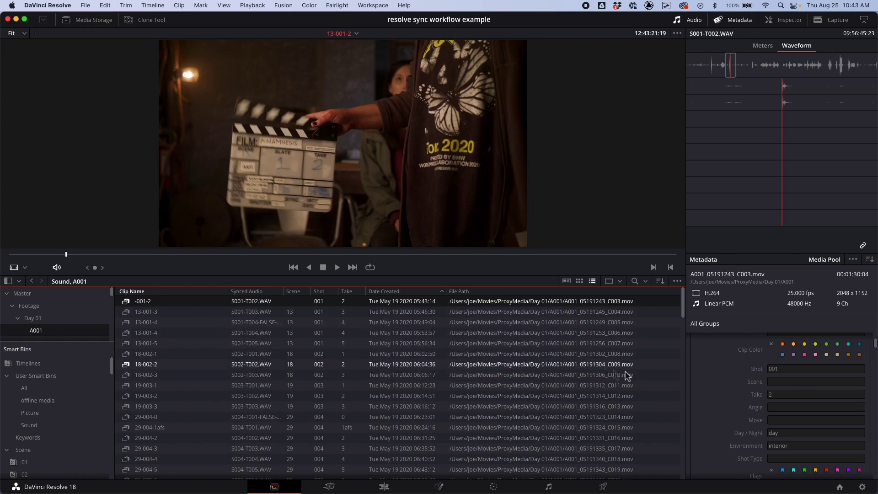
pyautogui.click(774, 381)
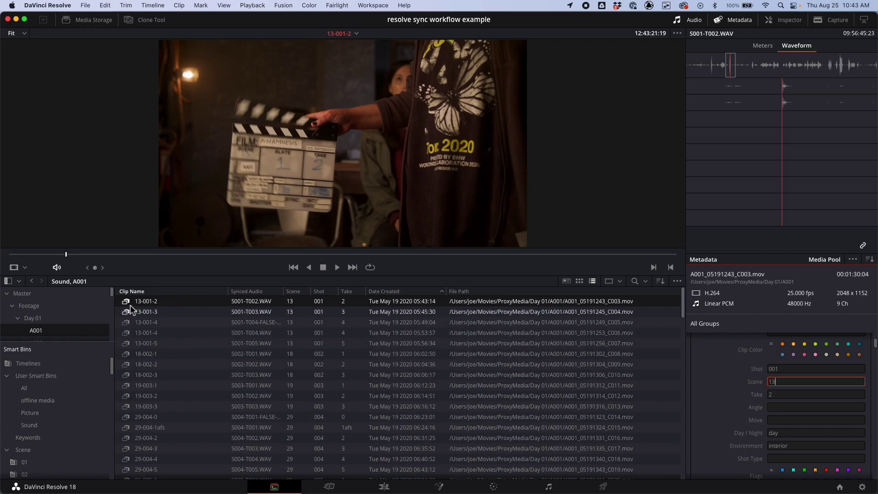
# - On the Edit page, delete S001-T001.WAV from Timeline 1 and place clip 13-001-2 at the timeline start
pyautogui.click(384, 487)
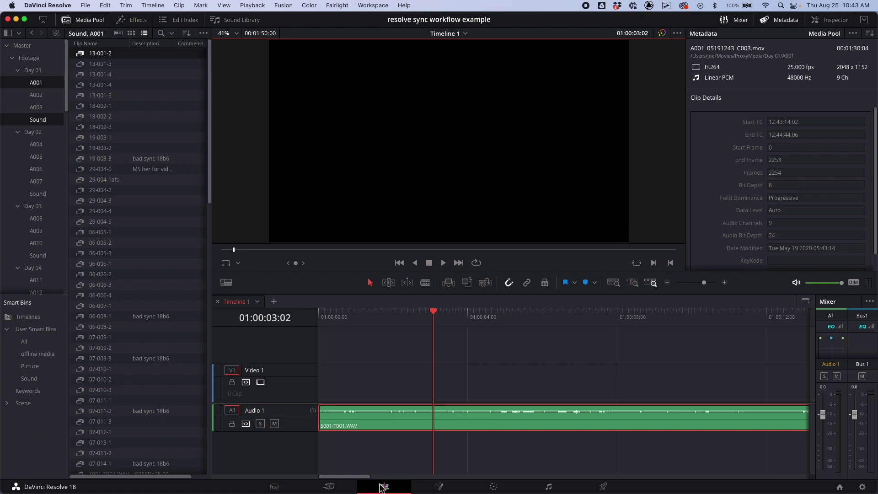
pyautogui.click(351, 424)
pyautogui.press('Delete')
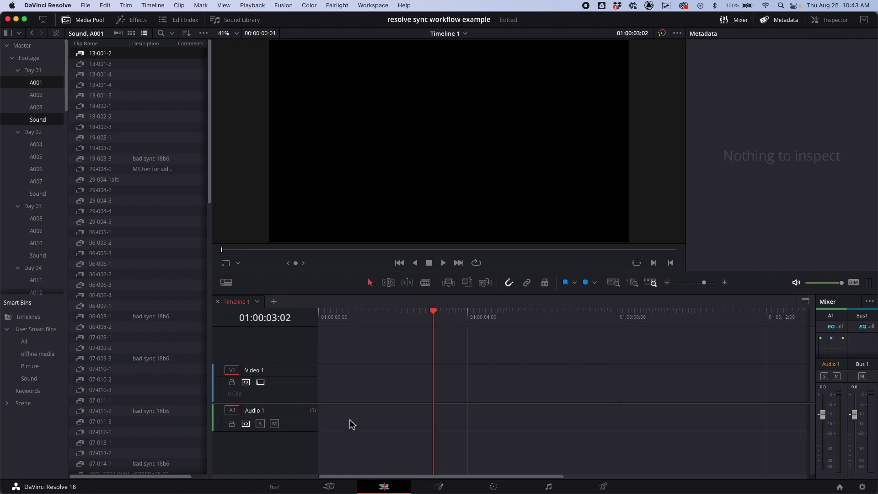
pyautogui.press('Home')
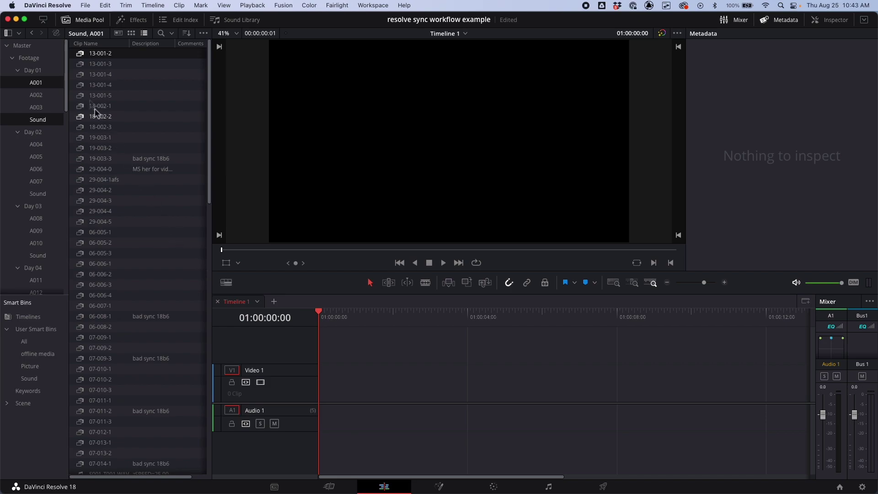
pyautogui.moveTo(81, 54); pyautogui.dragTo(324, 396)
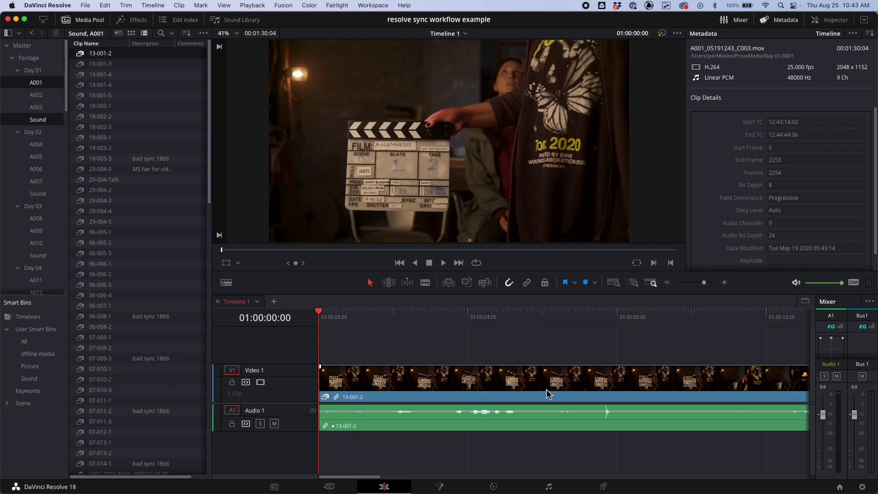
# - Play clip 13-001-2 on the timeline around the slate clap and the dialogue to check the audio sync
pyautogui.click(560, 314)
pyautogui.press('space')
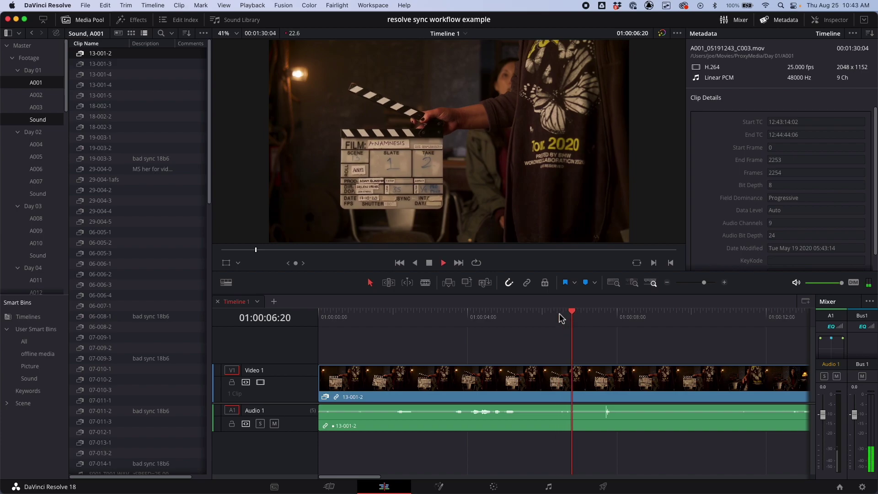
pyautogui.press('space')
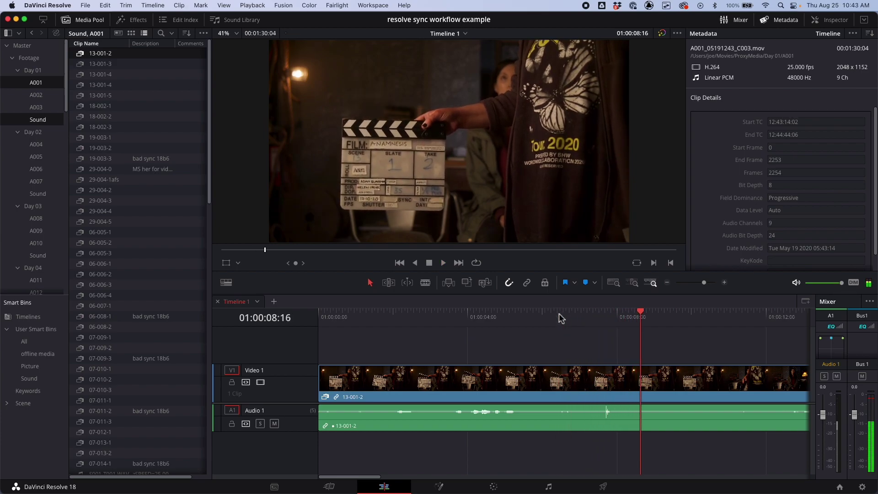
pyautogui.click(450, 314)
pyautogui.press('space')
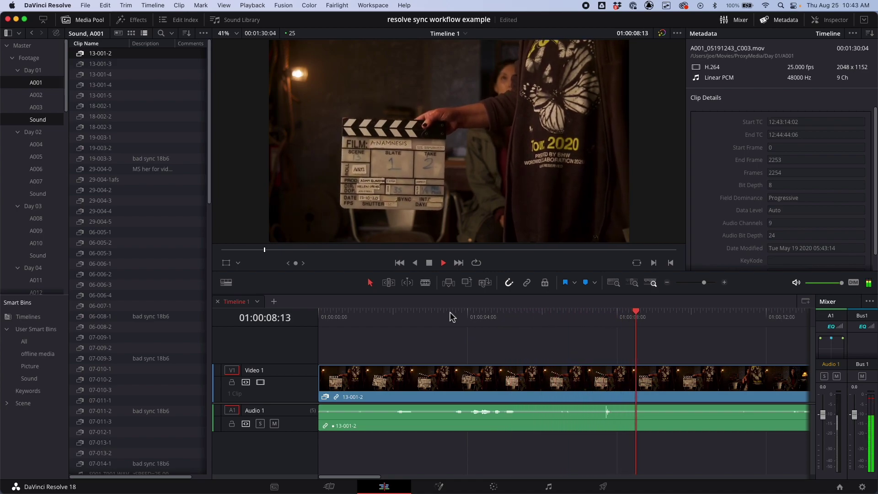
pyautogui.press('space')
pyautogui.press('super+minus')
pyautogui.press('super+minus')
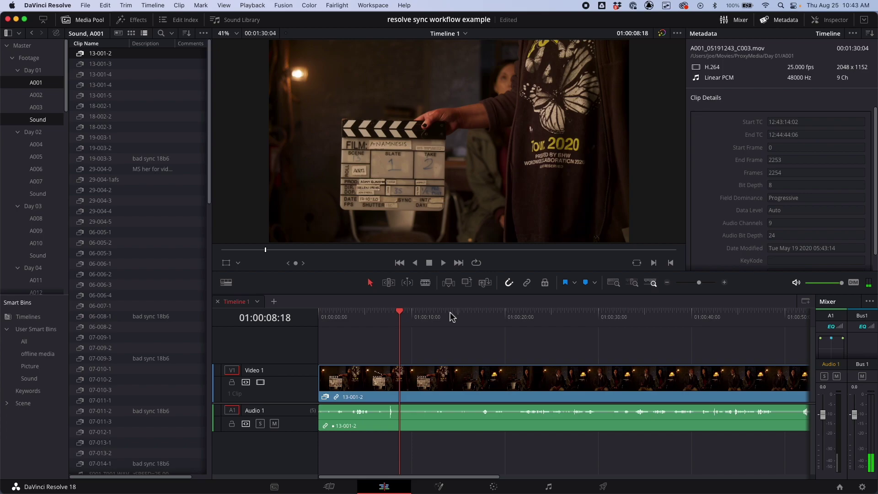
pyautogui.click(486, 318)
pyautogui.press('space')
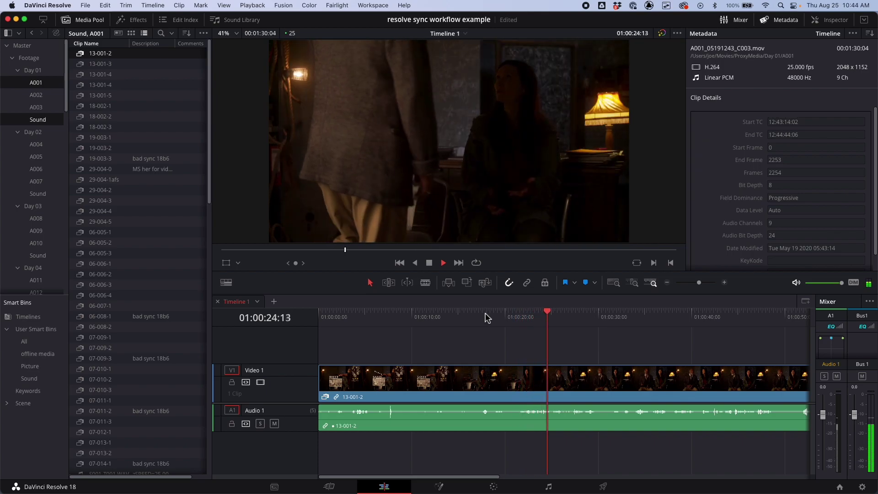
pyautogui.press('space')
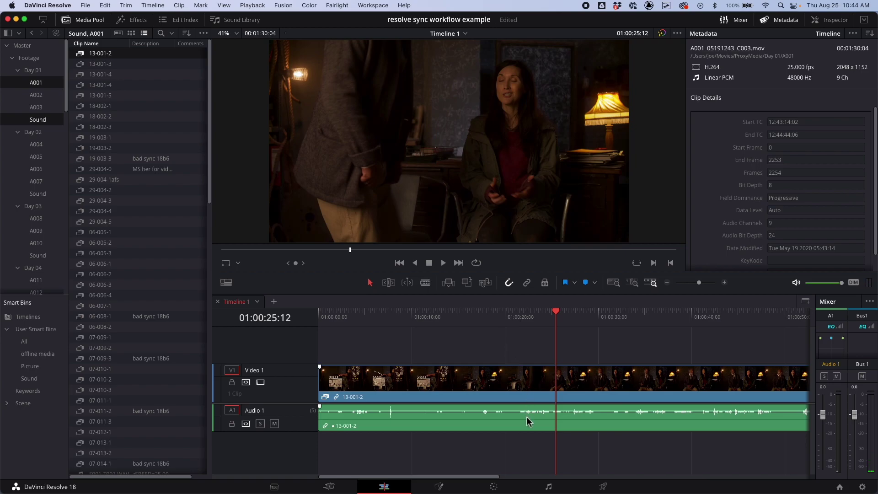
# - In the audio attributes of timeline clip 13-001-2, set Channel 1 to 3 - BOOM (Linked) and Channel 2 to Mute, and play the dialogue
pyautogui.click(535, 385)
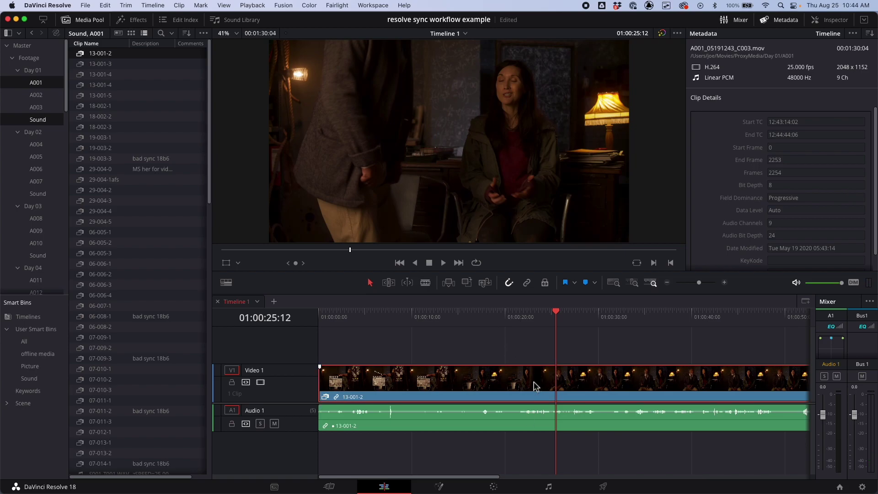
pyautogui.press('super+shift+a')
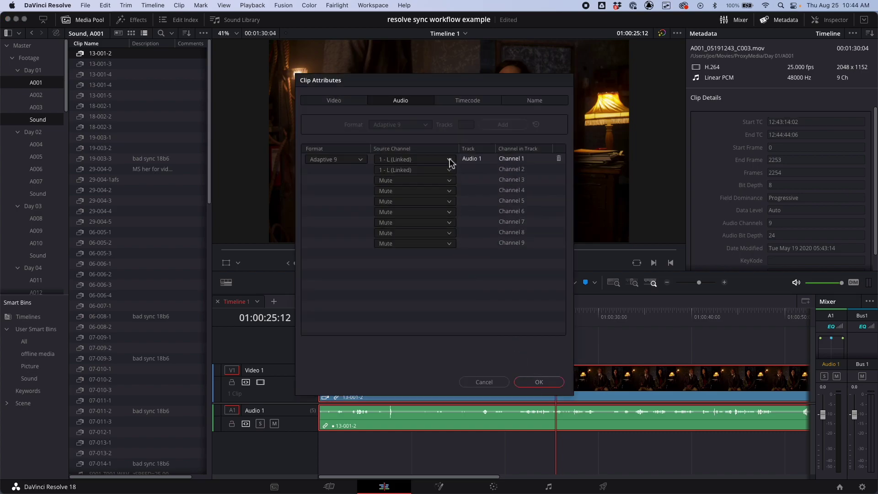
pyautogui.click(449, 170)
pyautogui.click(428, 176)
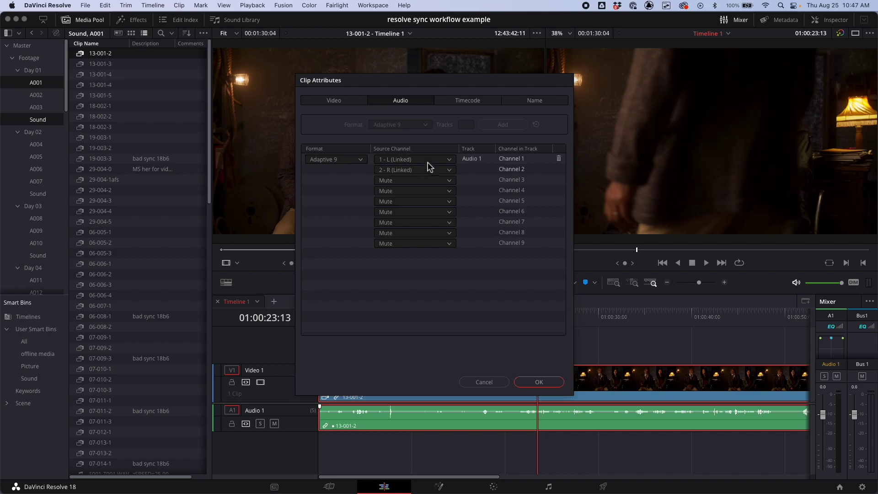
pyautogui.click(429, 161)
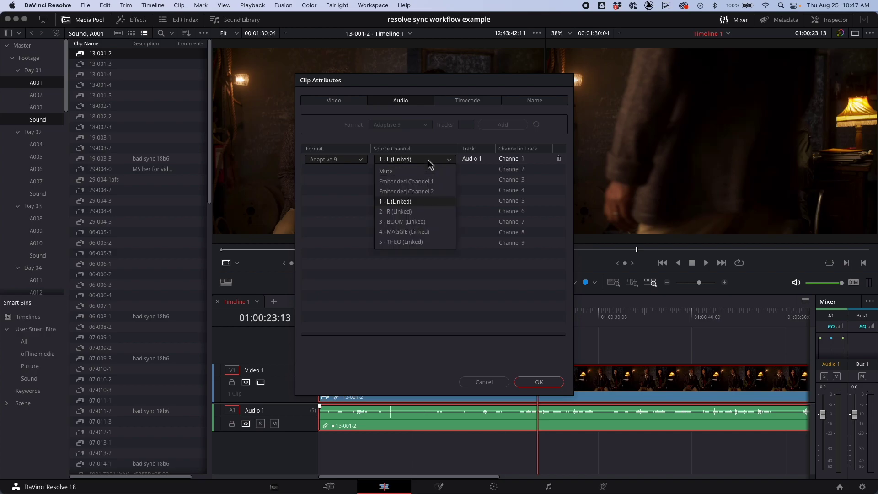
pyautogui.click(430, 222)
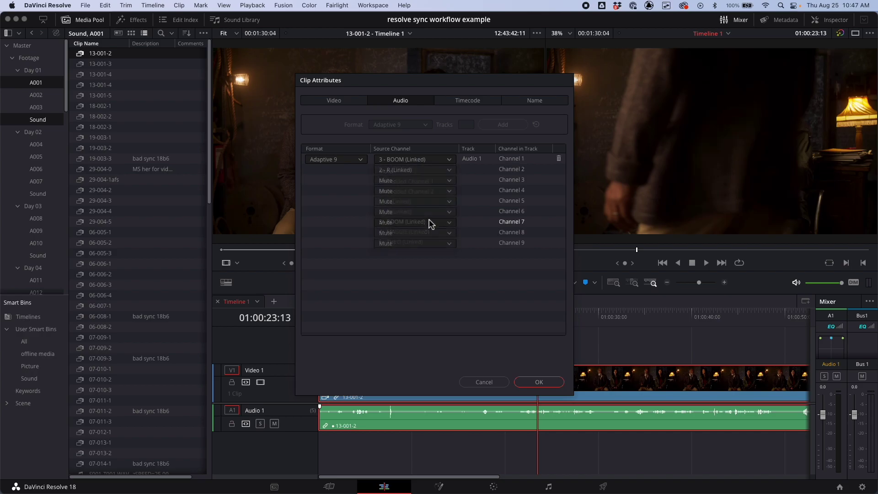
pyautogui.click(427, 170)
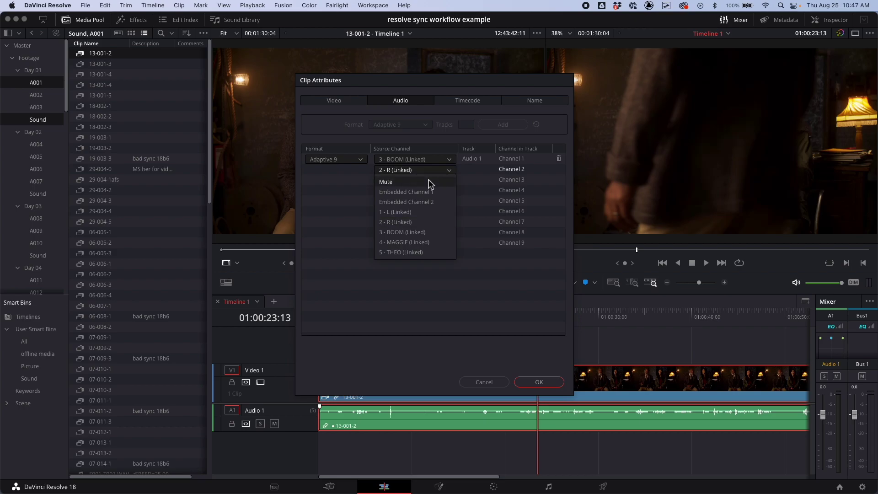
pyautogui.click(430, 182)
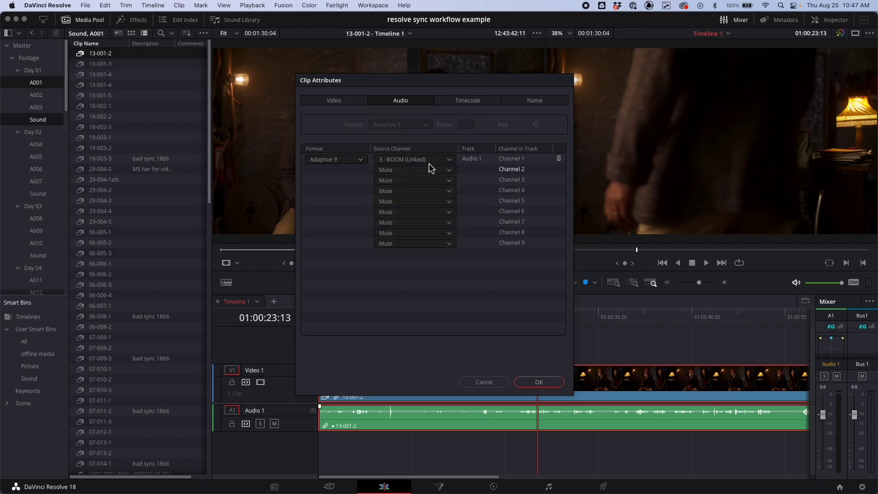
pyautogui.click(539, 383)
pyautogui.press('space')
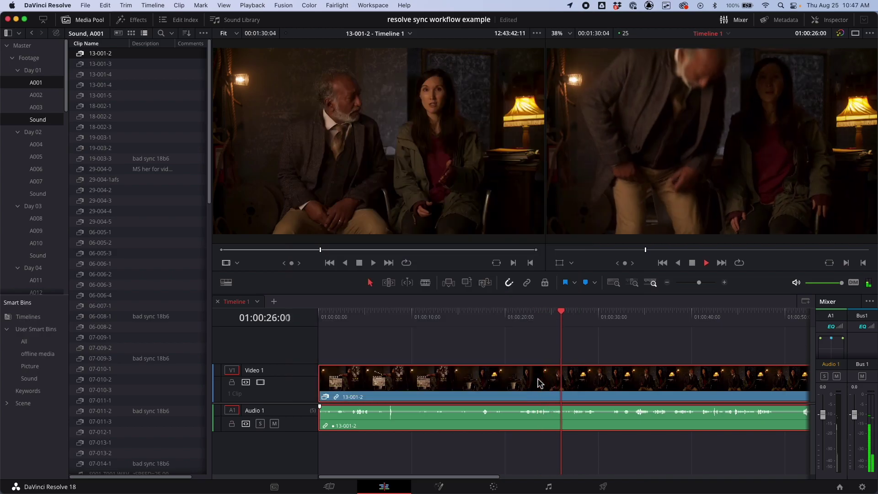
pyautogui.press('space')
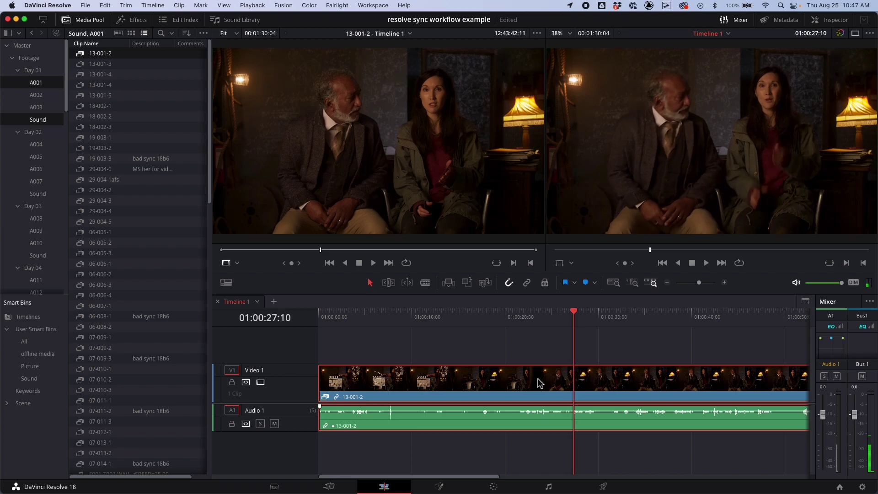
# - Set Channel 1 of clip 13-001-2 to 4 - MAGGIE (Linked) and play the dialogue from 01:00:22:07
pyautogui.click(526, 317)
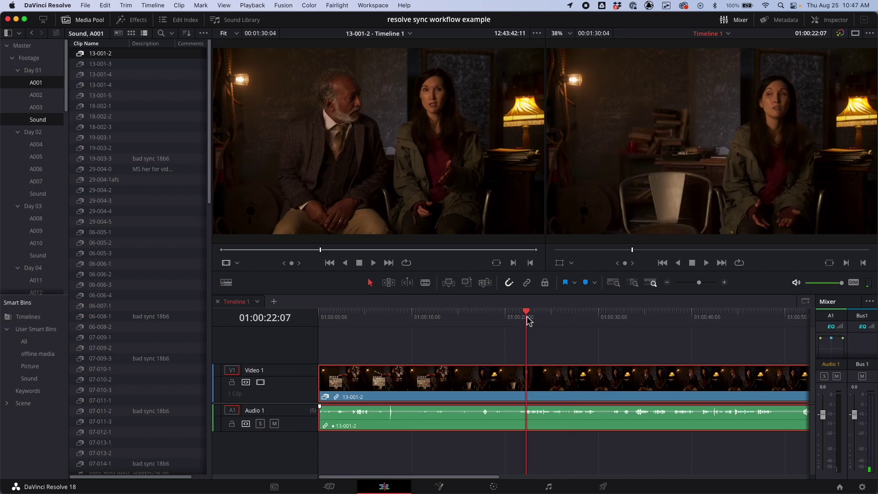
pyautogui.hotkey('ctrl', 'shift', 'a')
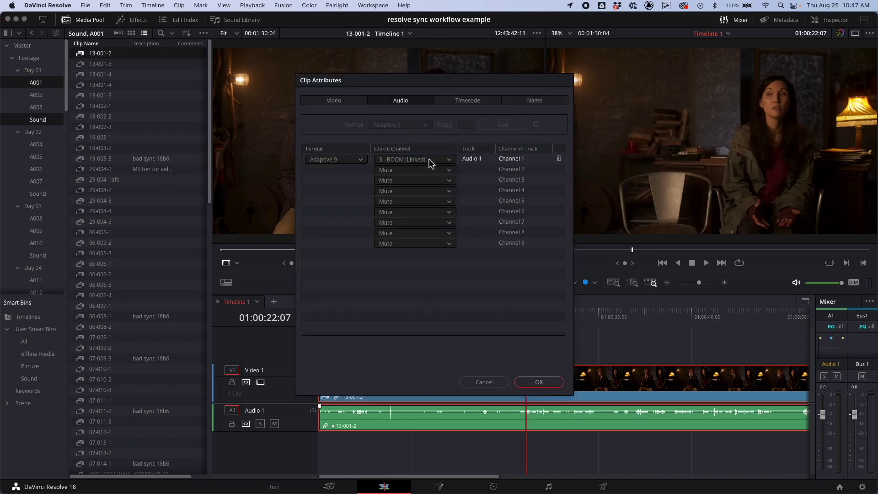
pyautogui.click(430, 161)
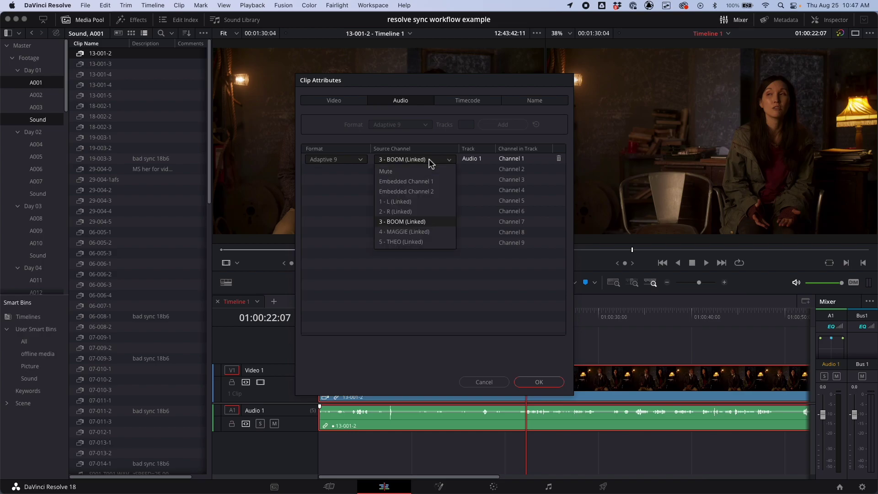
pyautogui.click(428, 231)
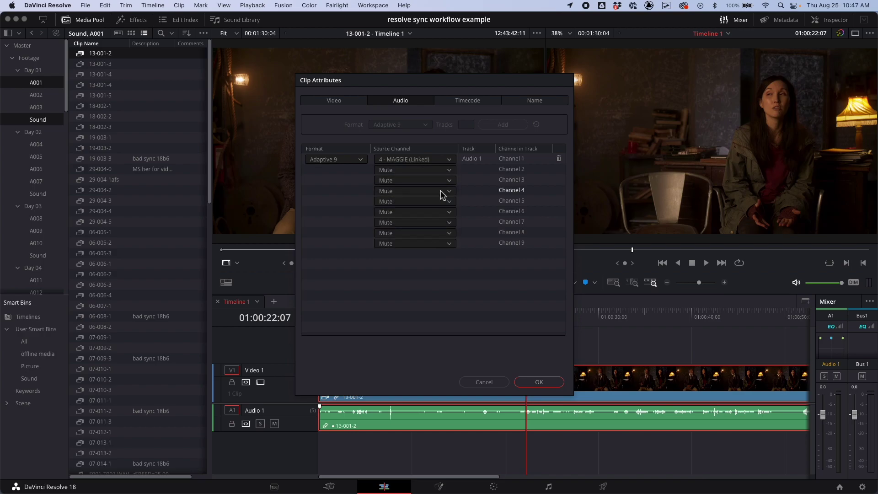
pyautogui.click(546, 383)
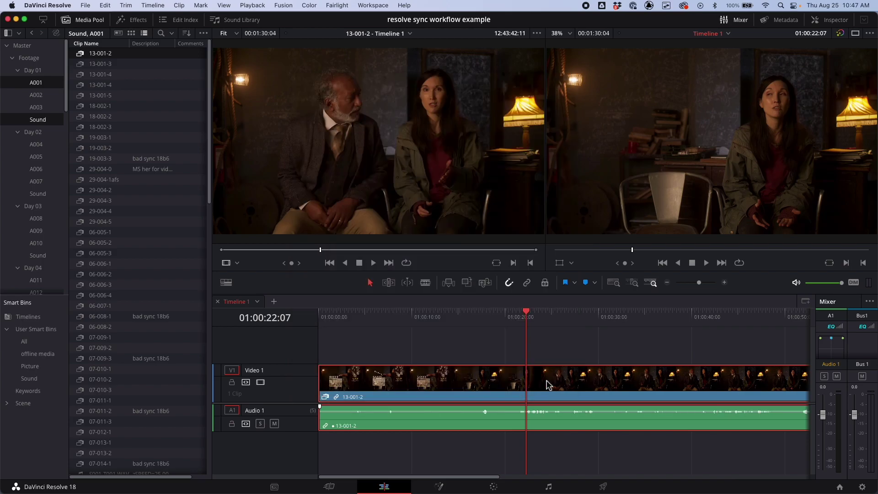
pyautogui.press('space')
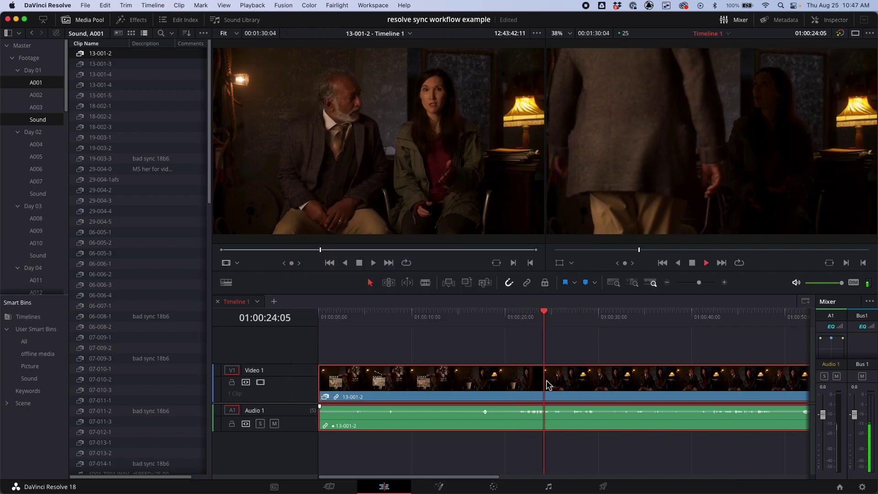
pyautogui.press('space')
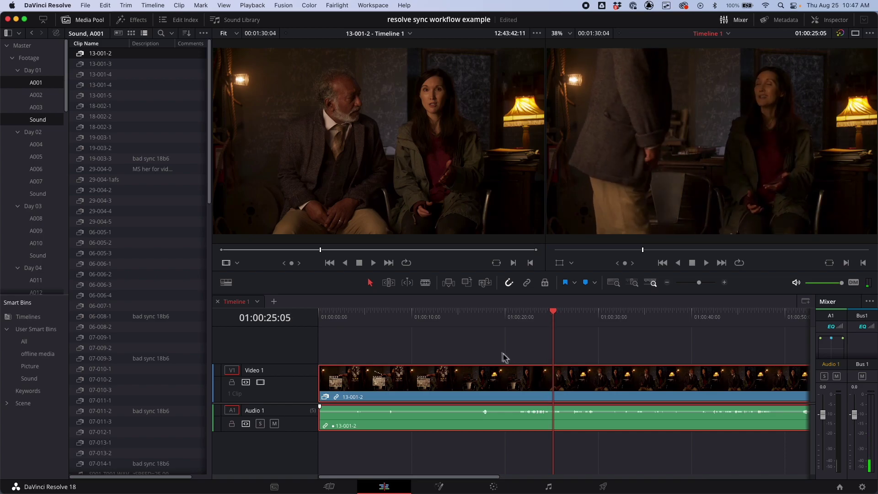
# - Save the project and, on the Fairlight page, map Channels 1 to 5 of clip 13-001-2 to linked L, R, BOOM, MAGGIE and THEO
pyautogui.press('super+s')
pyautogui.click(550, 487)
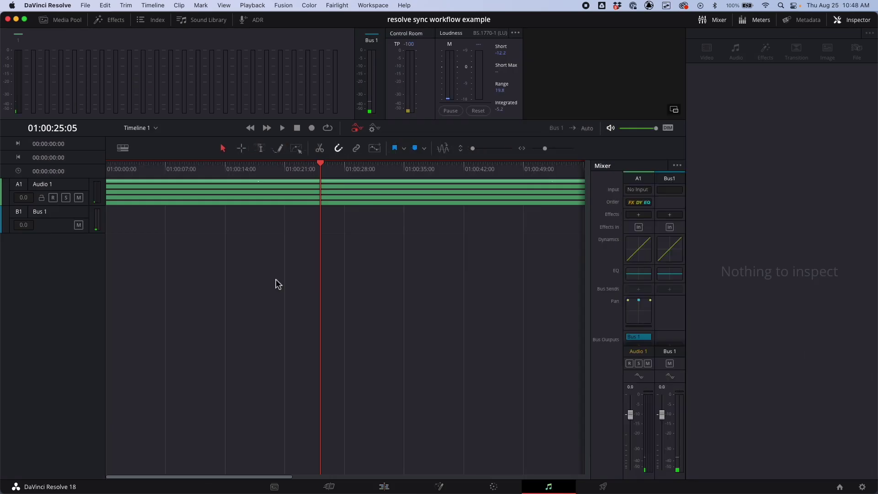
pyautogui.click(180, 204)
pyautogui.press('super+shift+a')
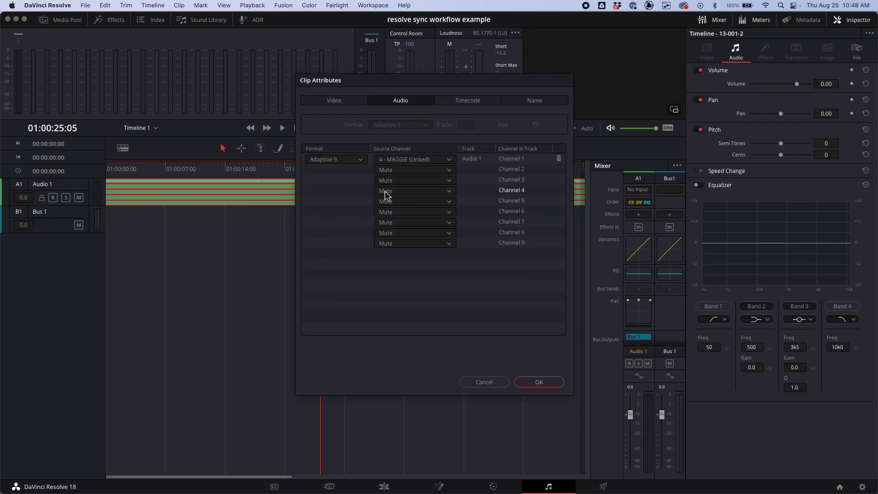
pyautogui.click(416, 161)
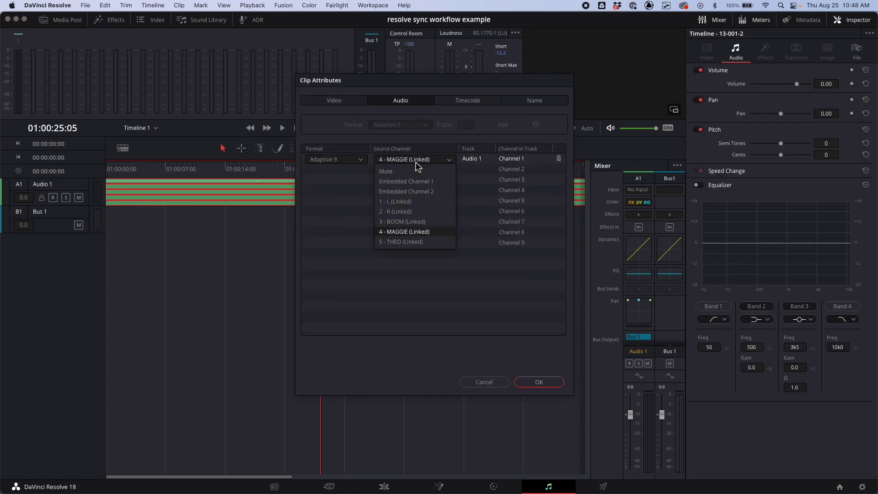
pyautogui.click(418, 202)
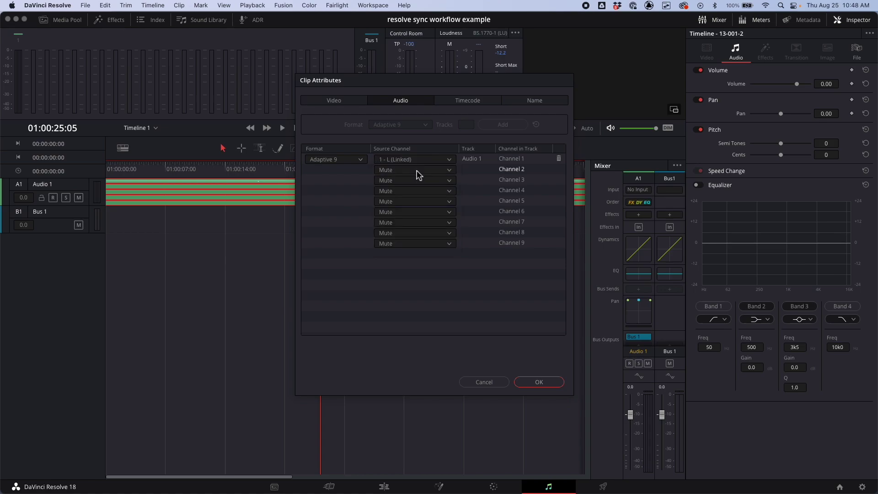
pyautogui.click(416, 170)
pyautogui.click(421, 223)
pyautogui.click(421, 185)
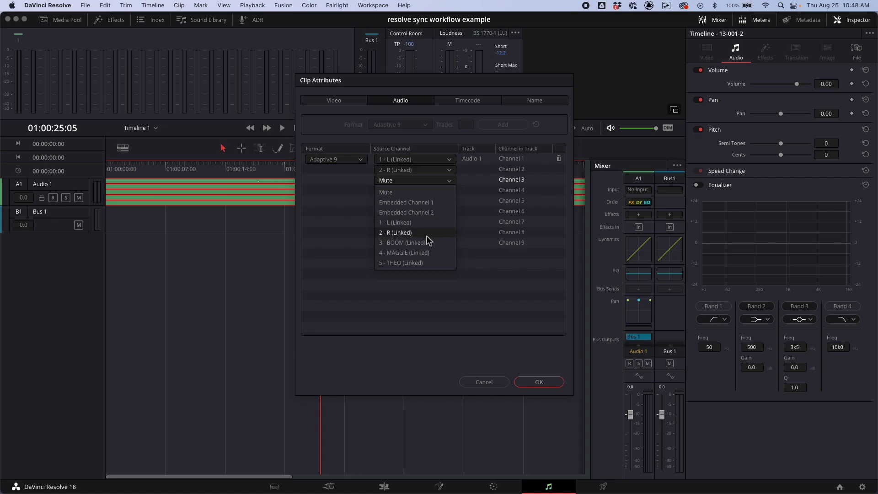
pyautogui.click(428, 240)
pyautogui.click(422, 191)
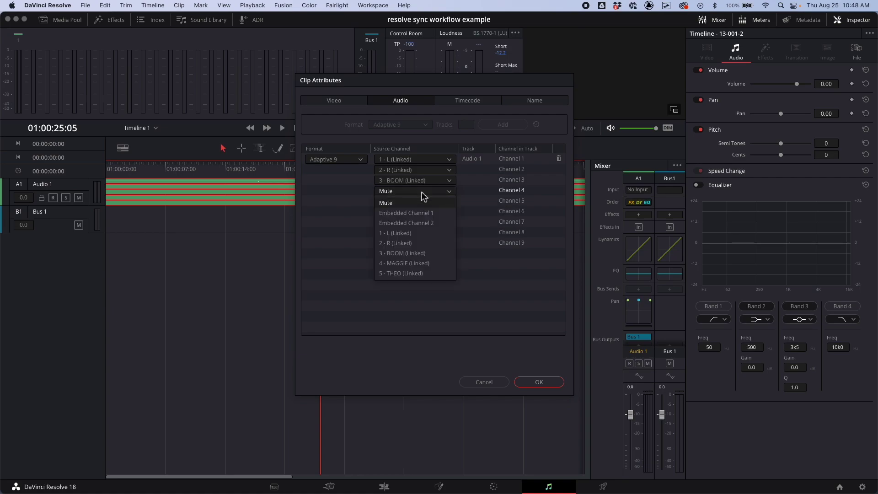
pyautogui.click(425, 263)
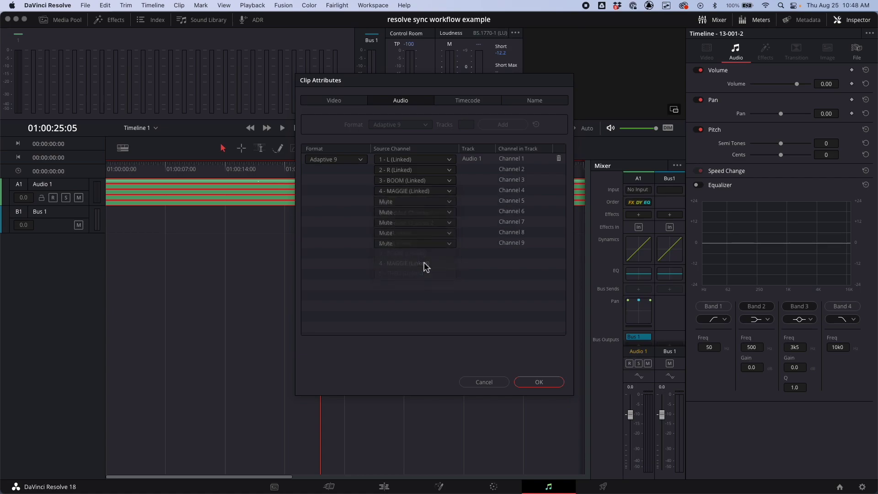
pyautogui.click(416, 202)
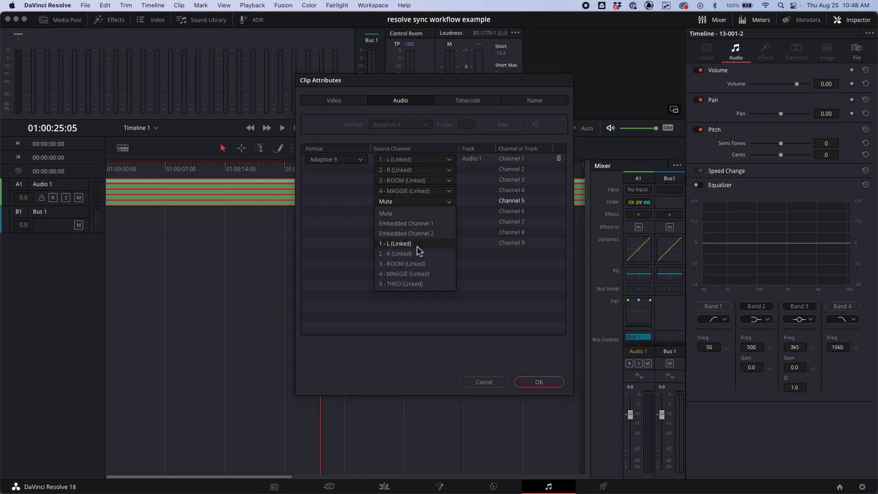
pyautogui.click(419, 284)
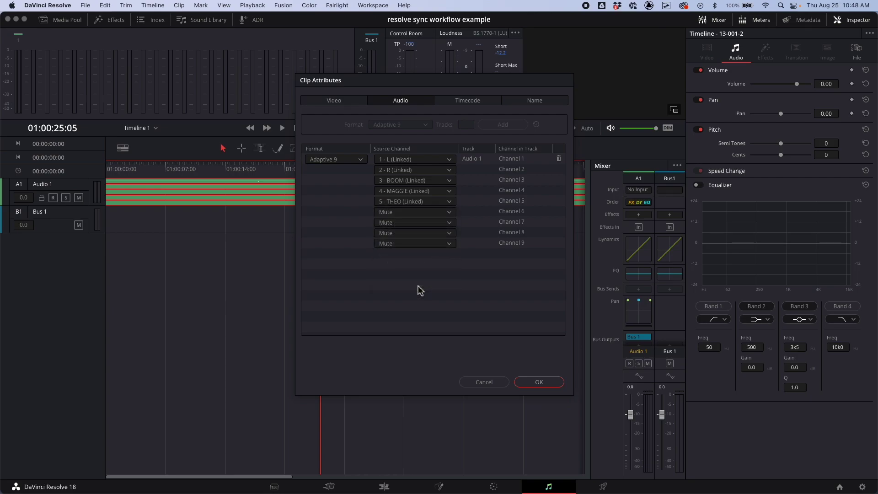
pyautogui.click(540, 384)
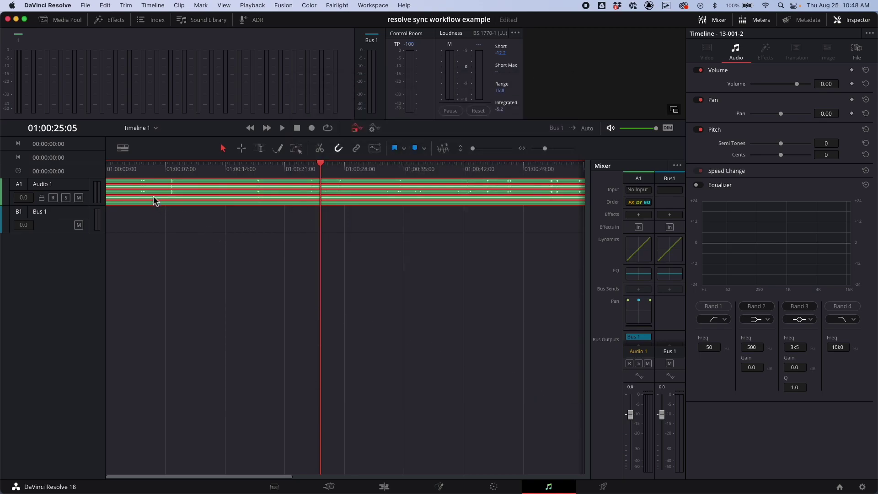
# - Save the project and convert the Audio 1 track to a linked group
pyautogui.press('super+s')
pyautogui.rightClick(84, 191)
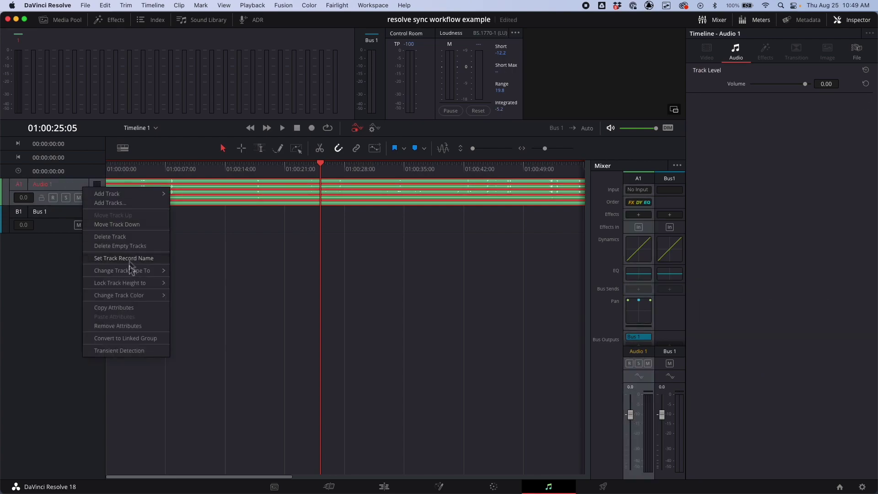
pyautogui.click(145, 338)
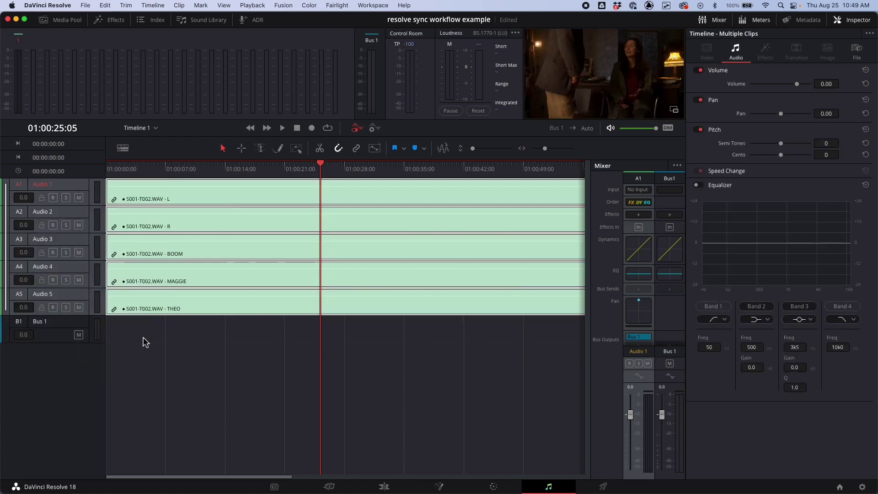